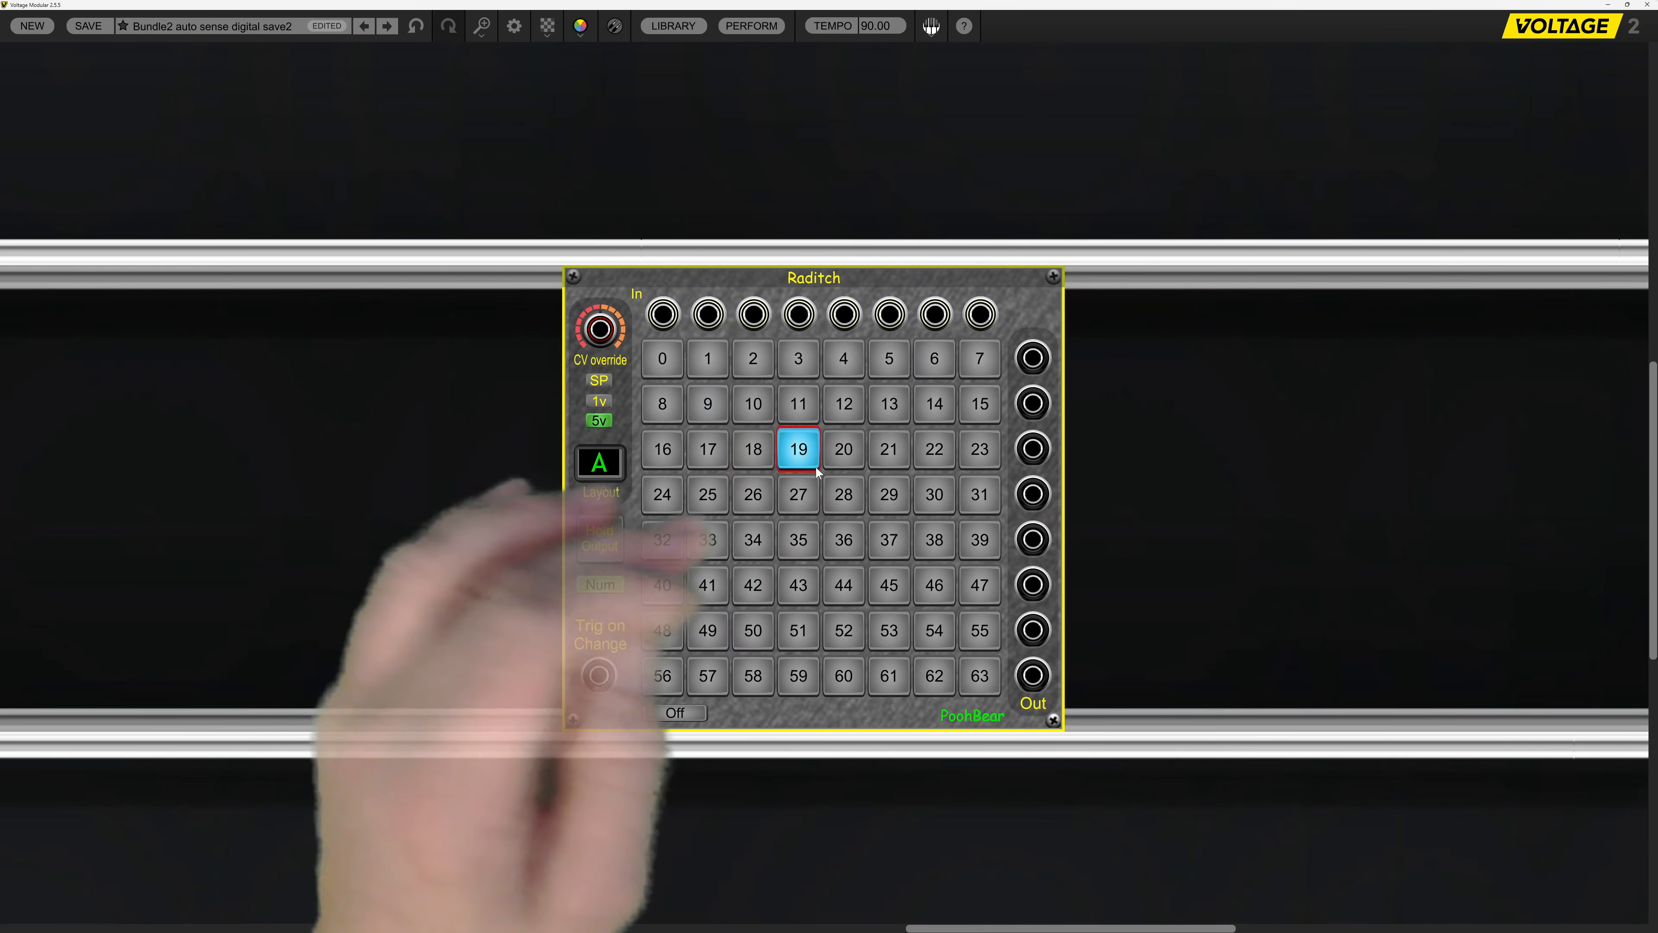
Select routing buttons 36, 20, 10 and 19 in turn in Raditch's layout A grid.
click(843, 542)
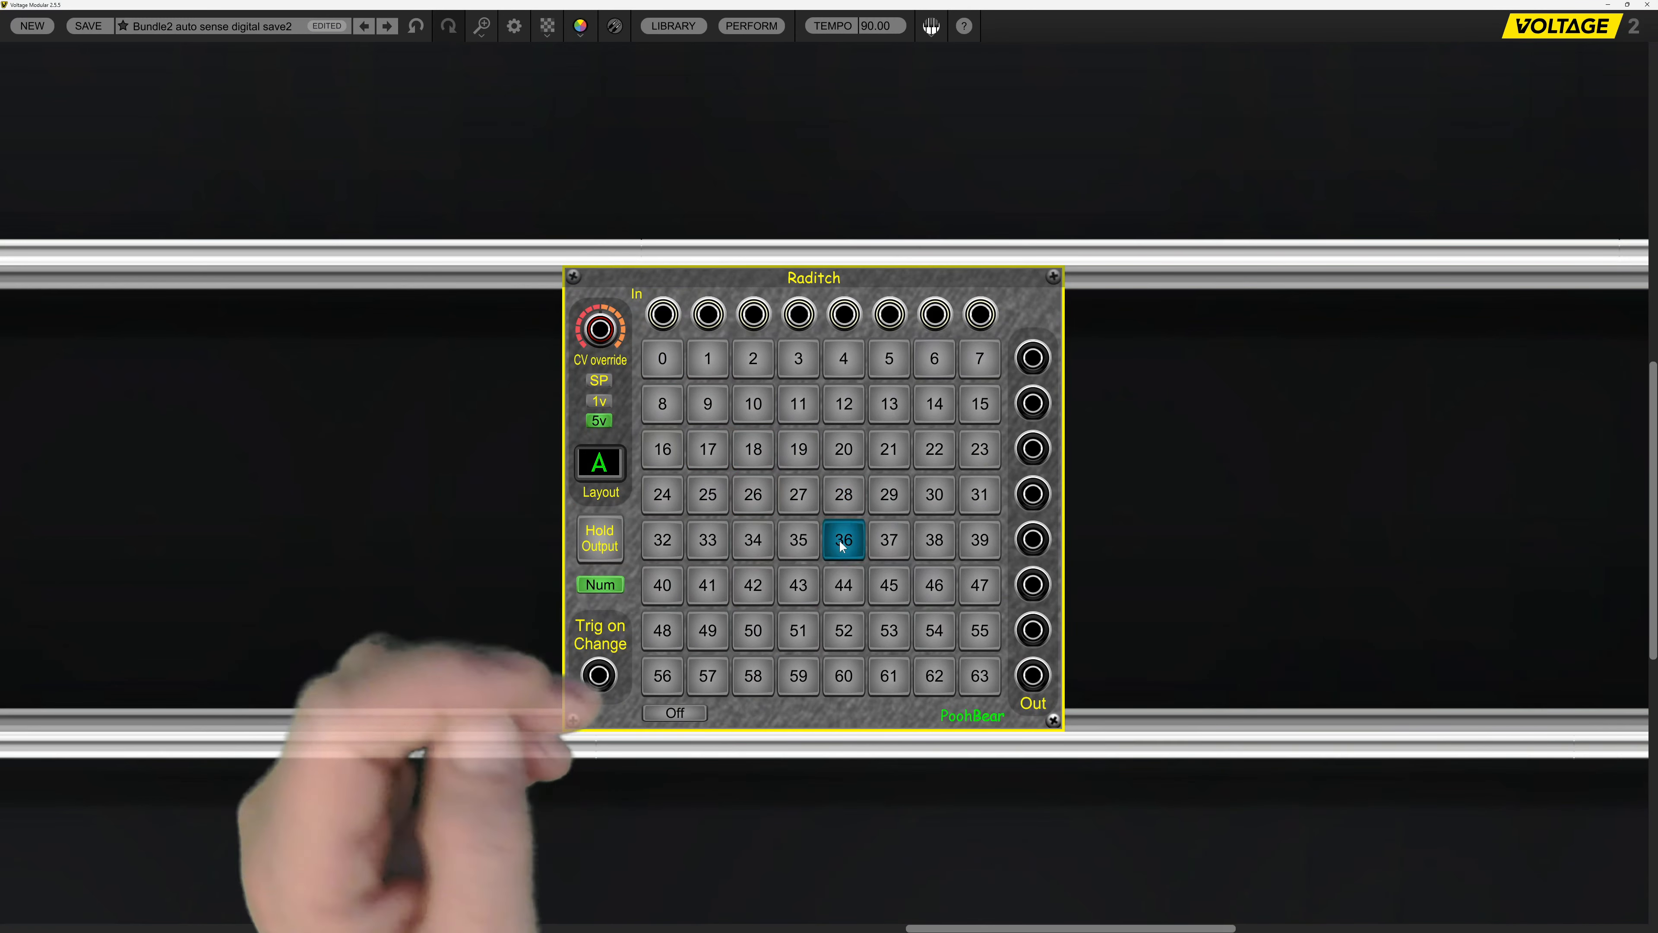
click(837, 459)
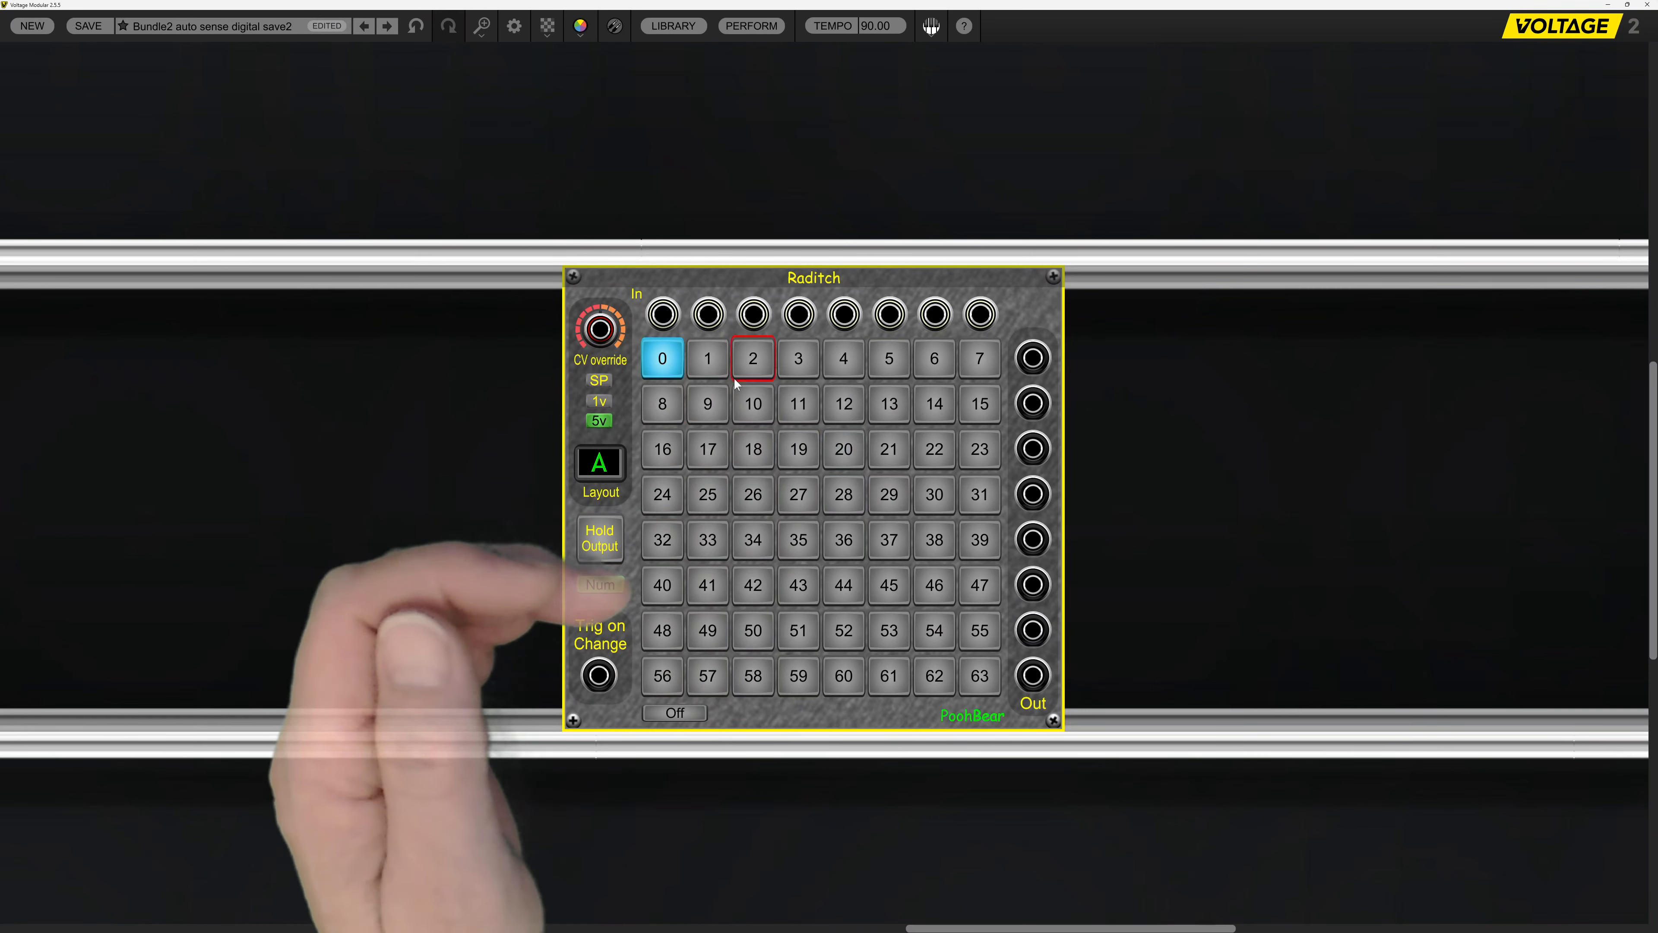
click(772, 411)
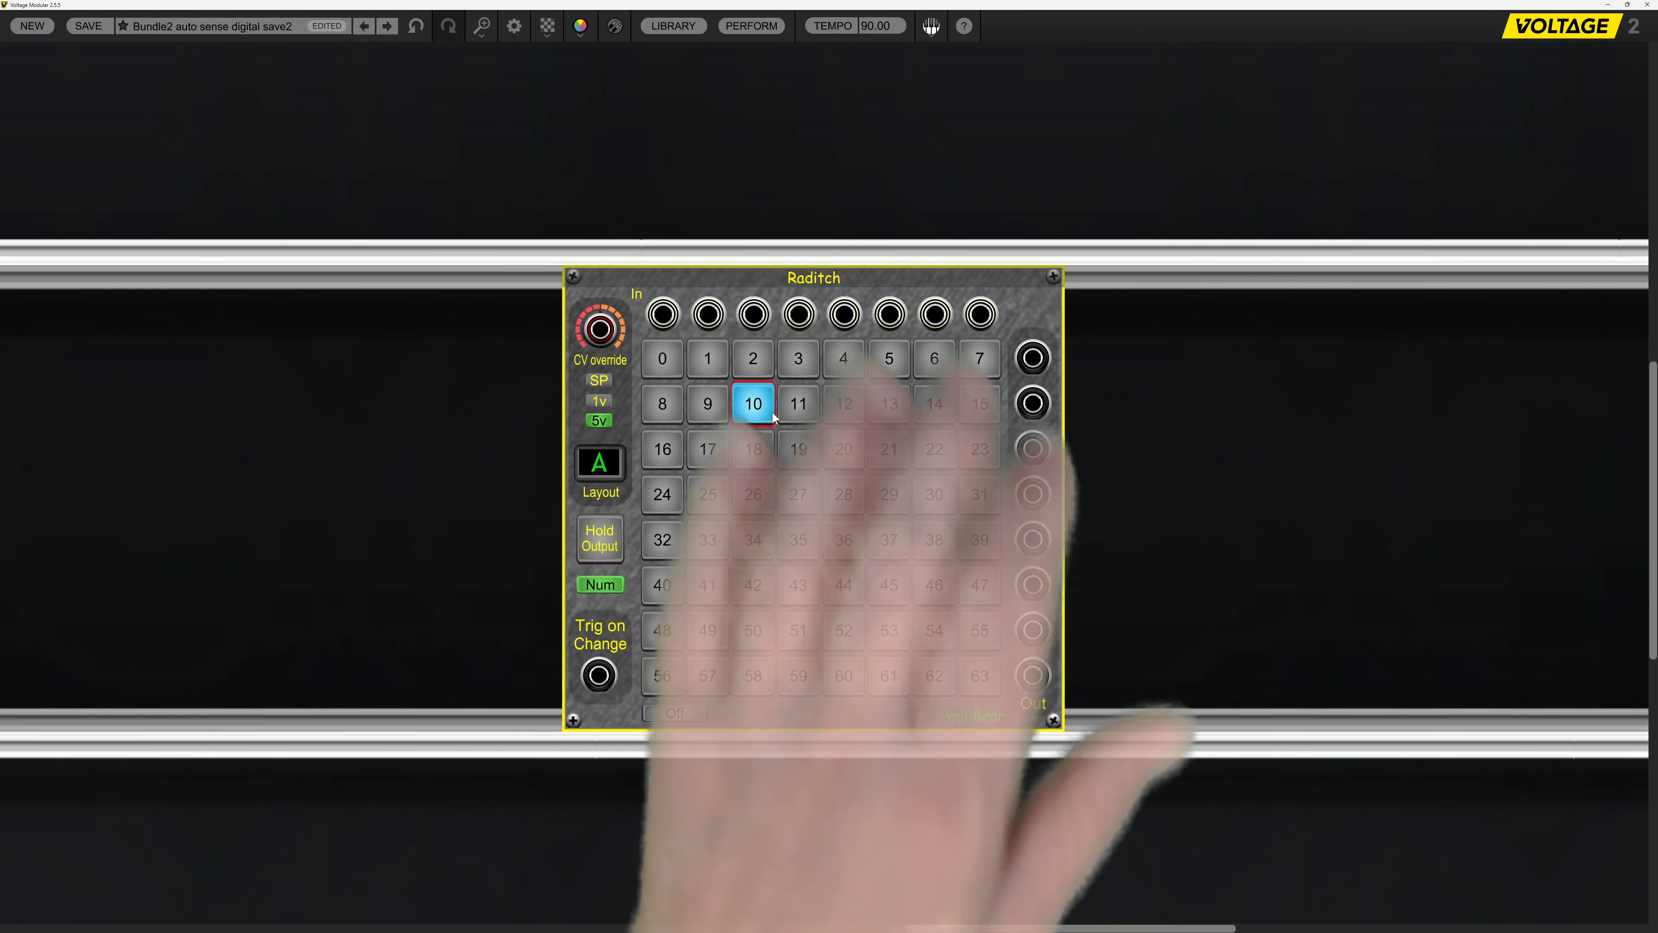
click(804, 450)
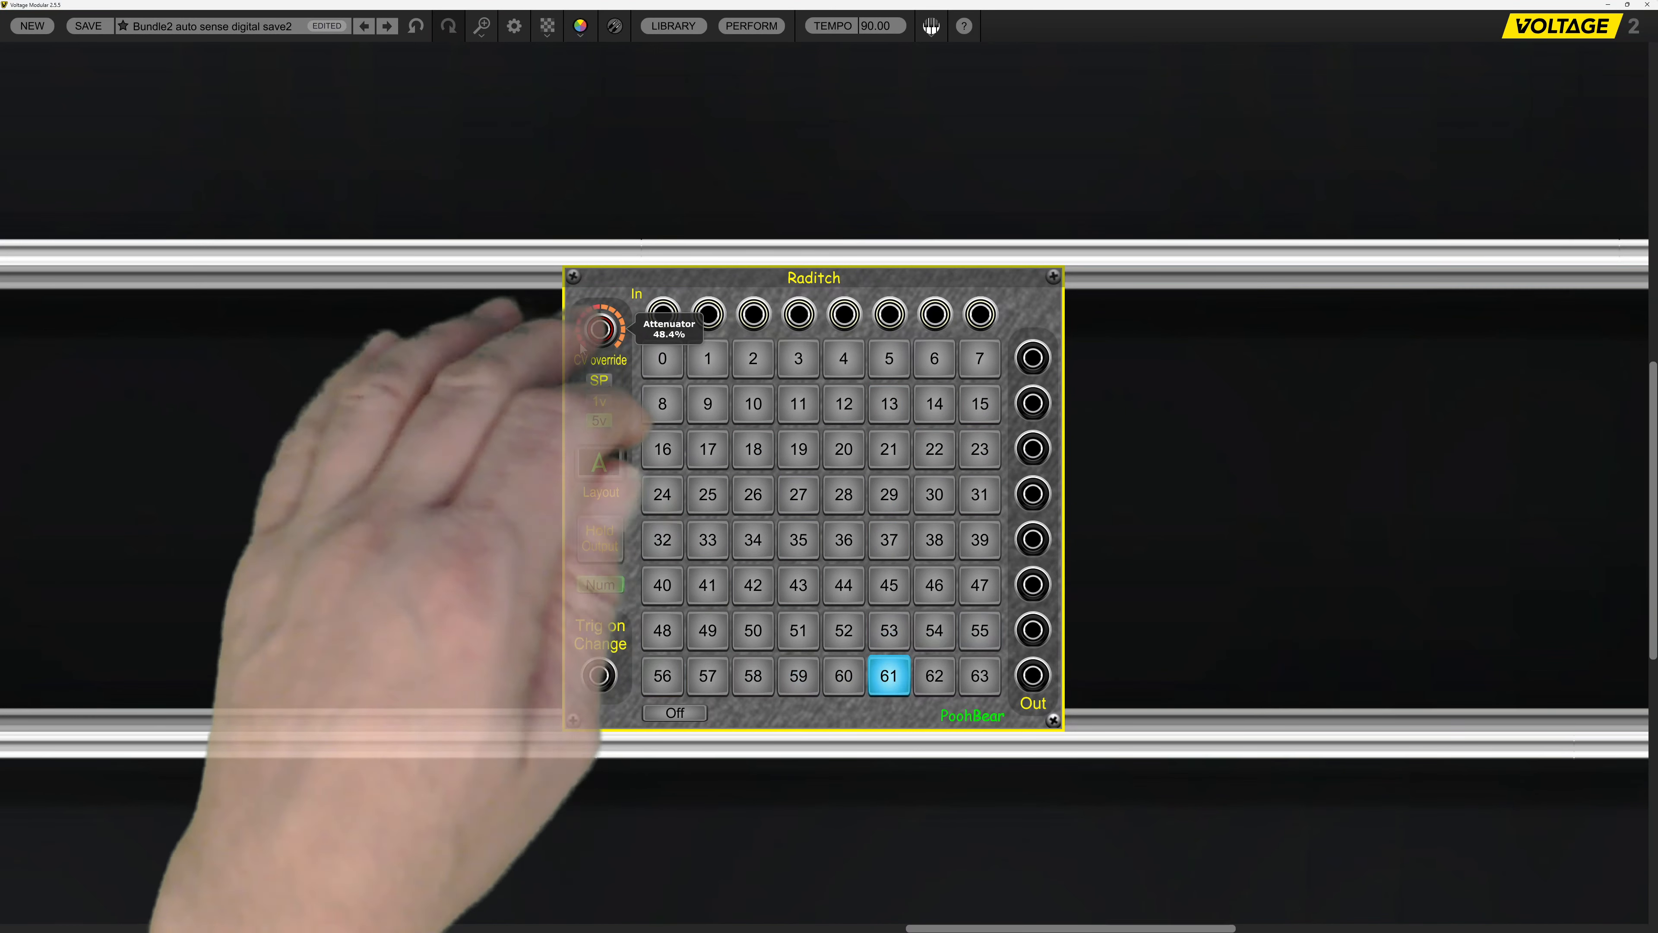
Set Raditch's CV override attenuator to 32.5%, and open its options without choosing one.
click(888, 490)
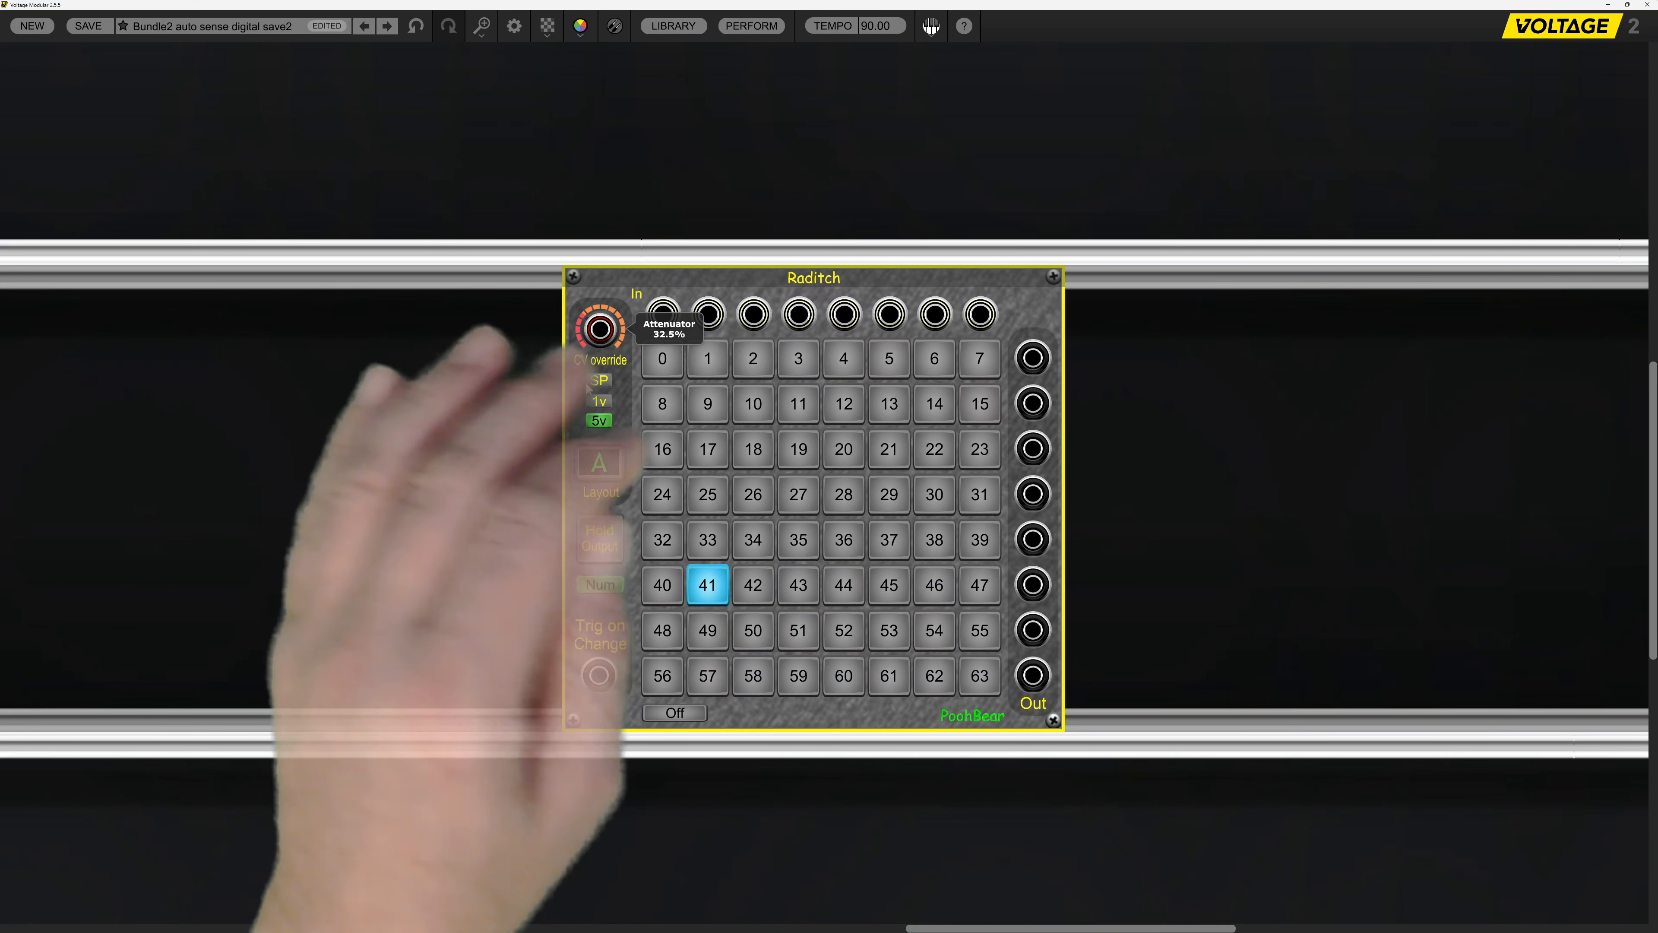
right_click(580, 339)
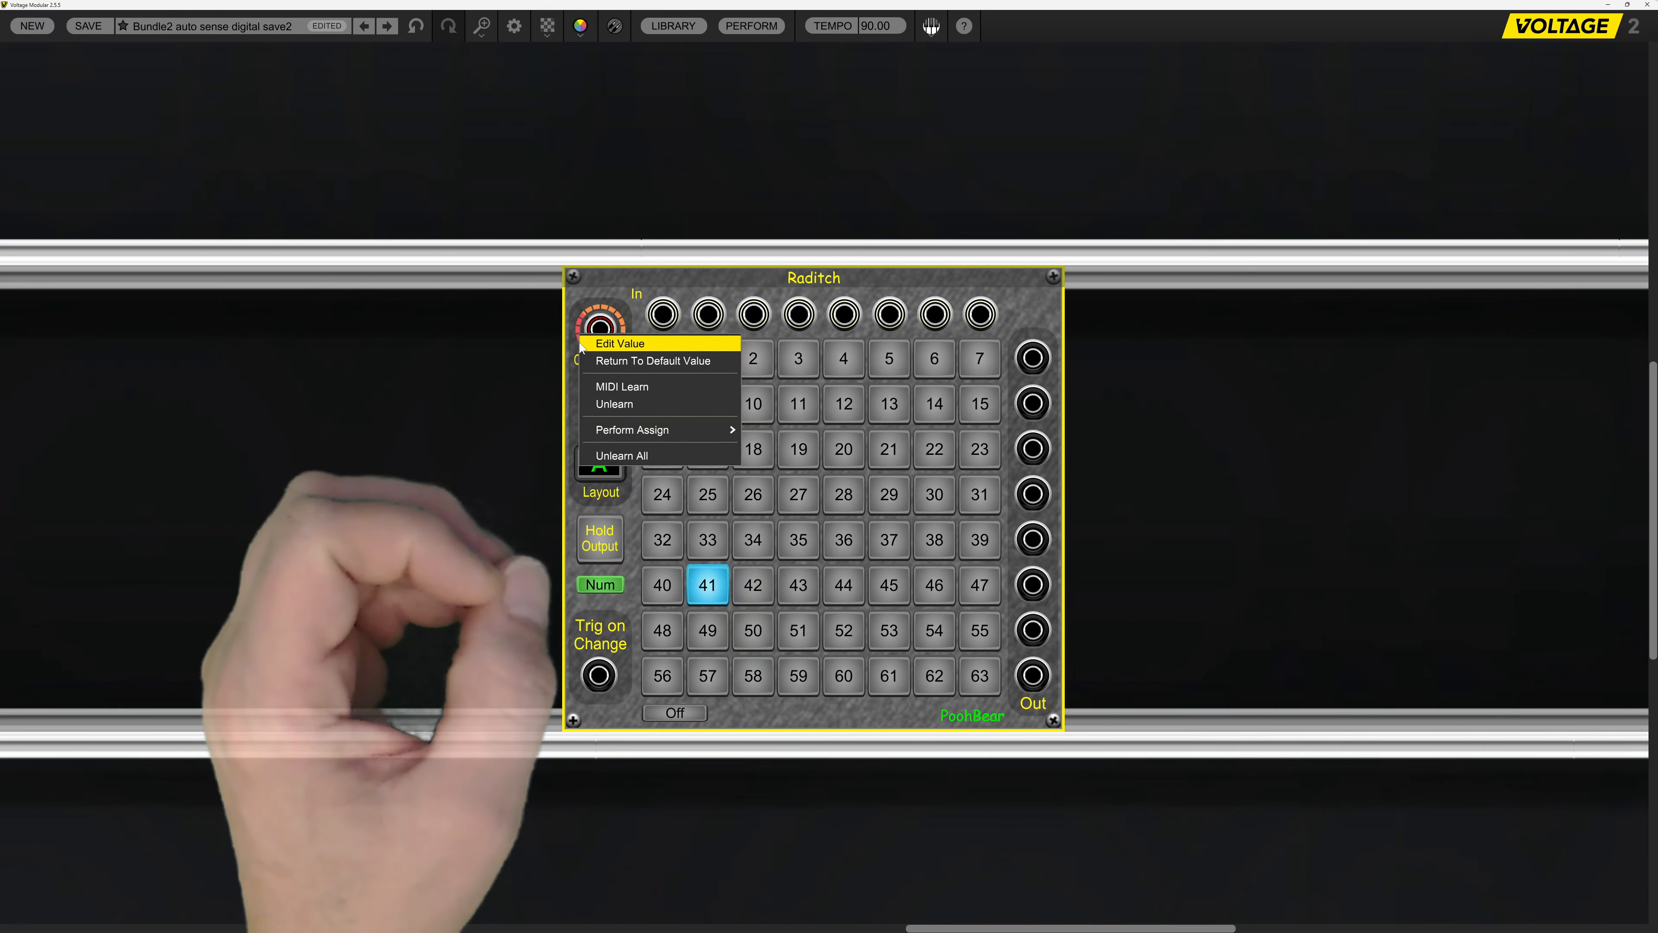
click(573, 290)
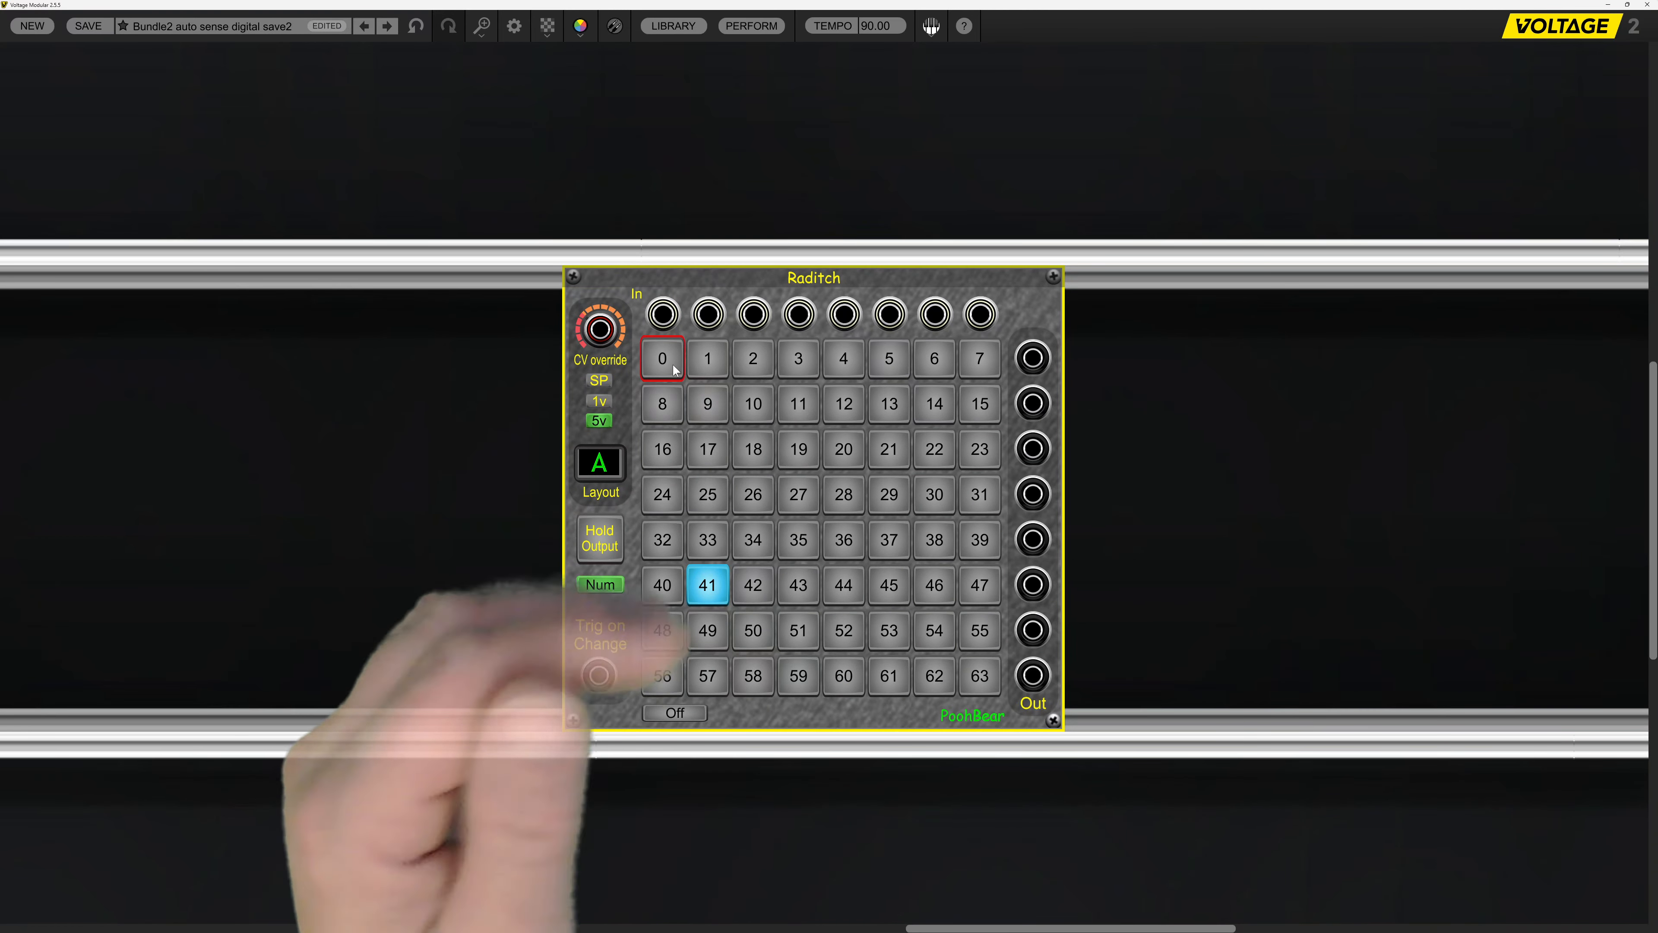
Select routing buttons 0, 9, 3, 5, 2, 10, 18, 28 and 36 in turn in Raditch's grid, ending on 28.
click(673, 365)
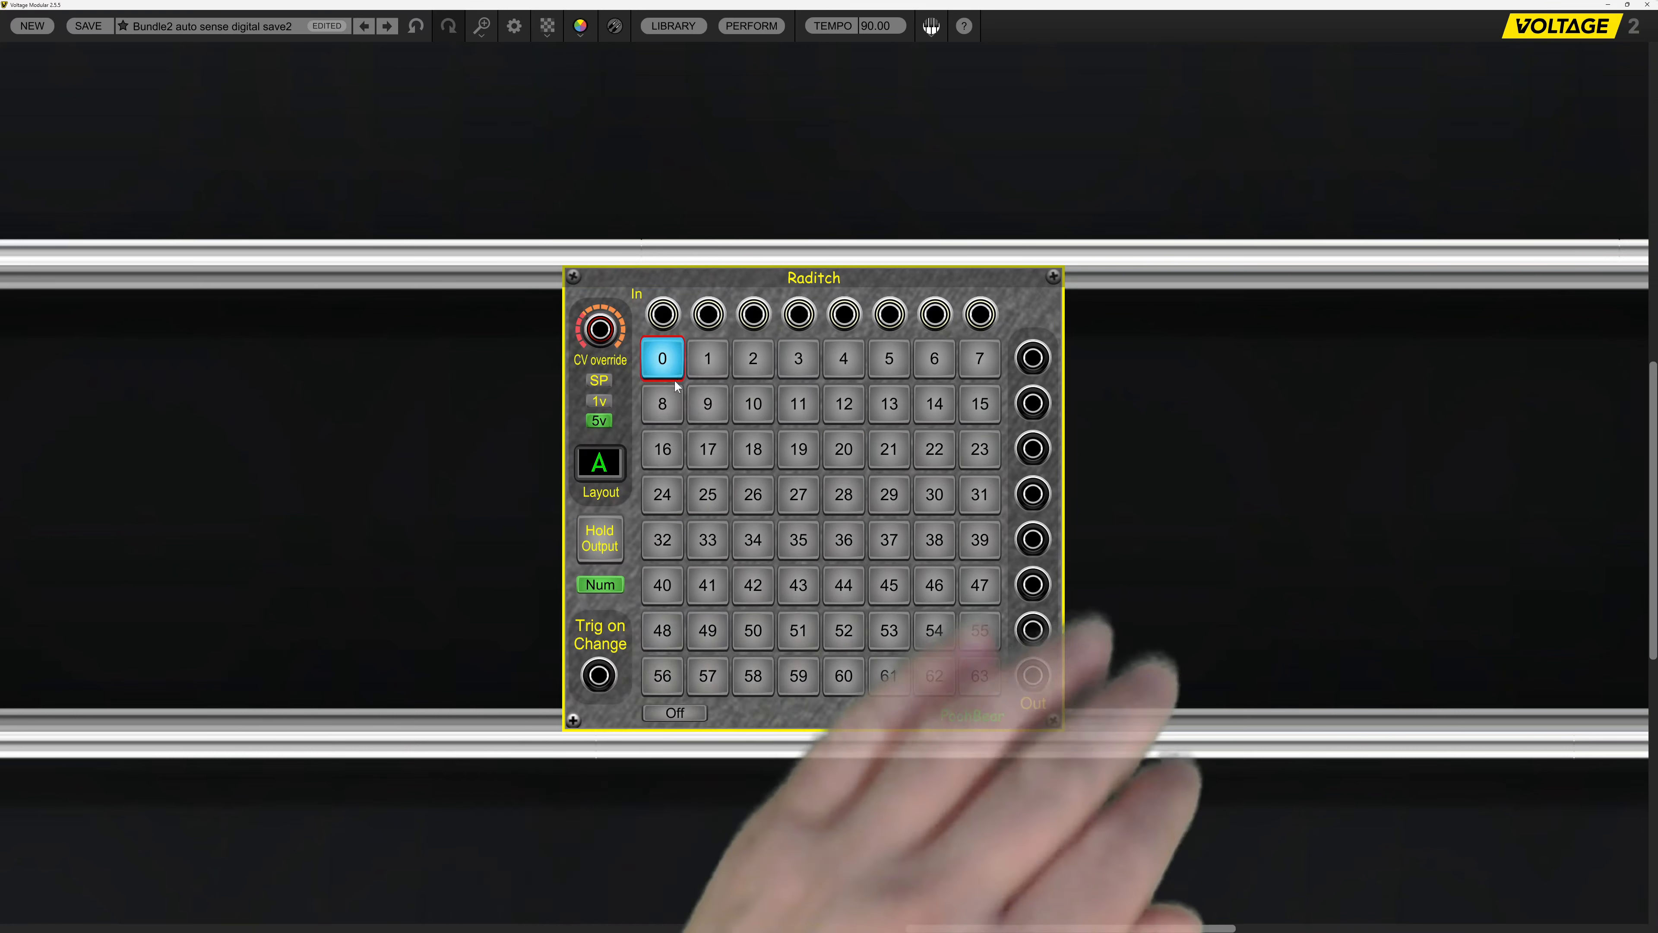
click(707, 404)
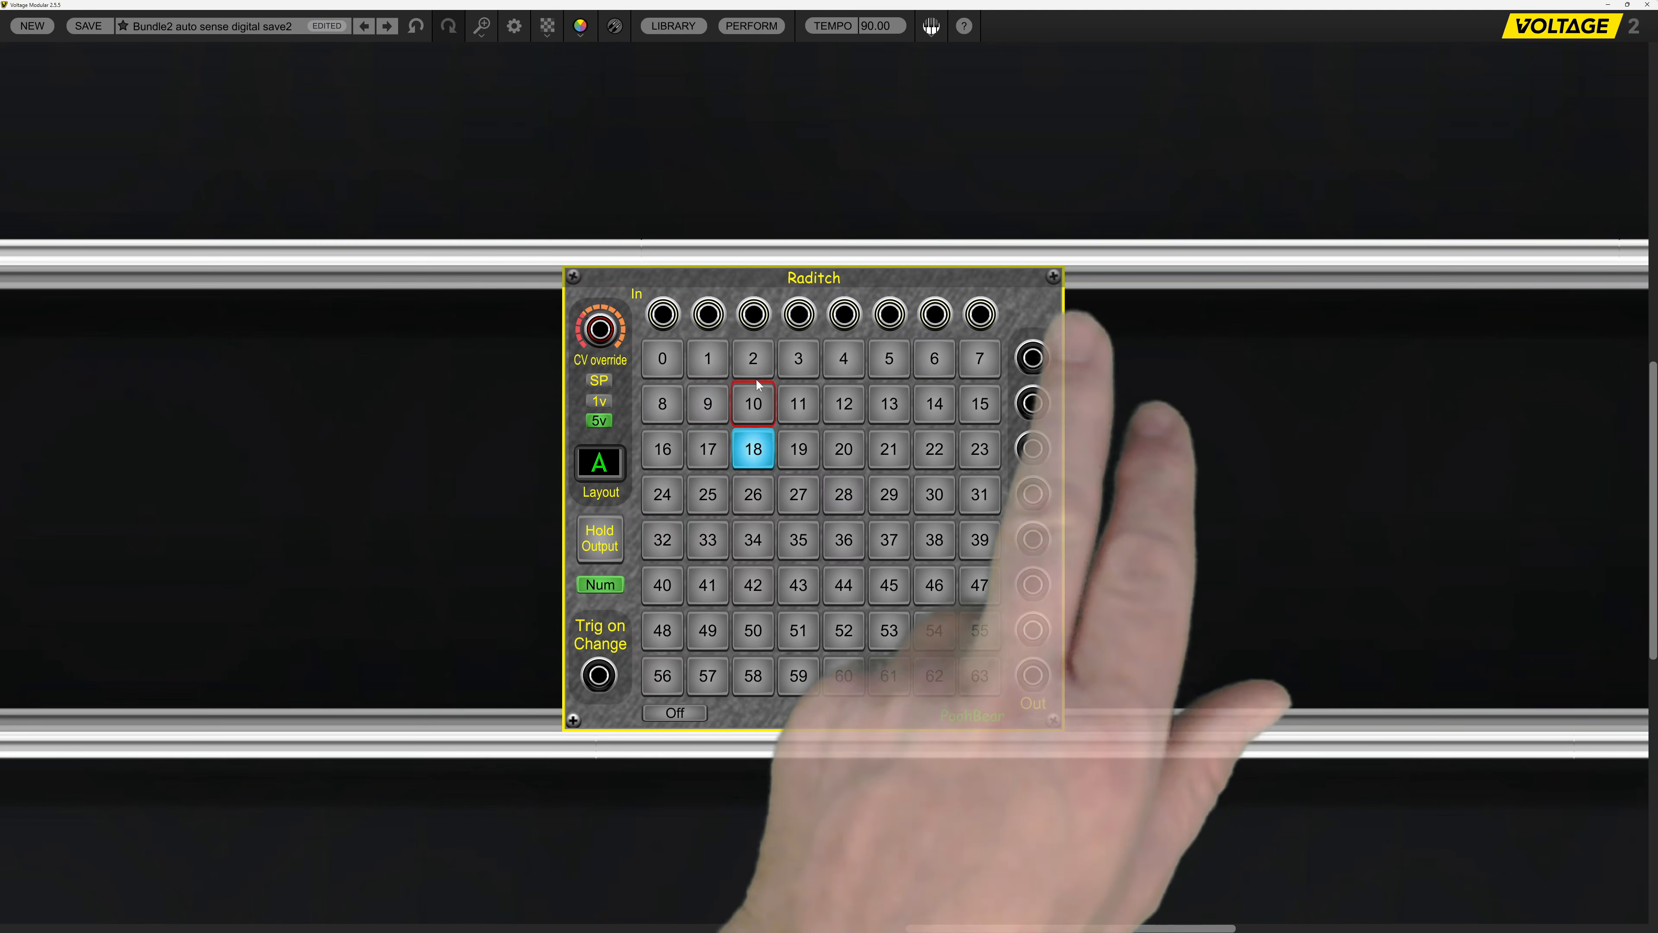
click(799, 361)
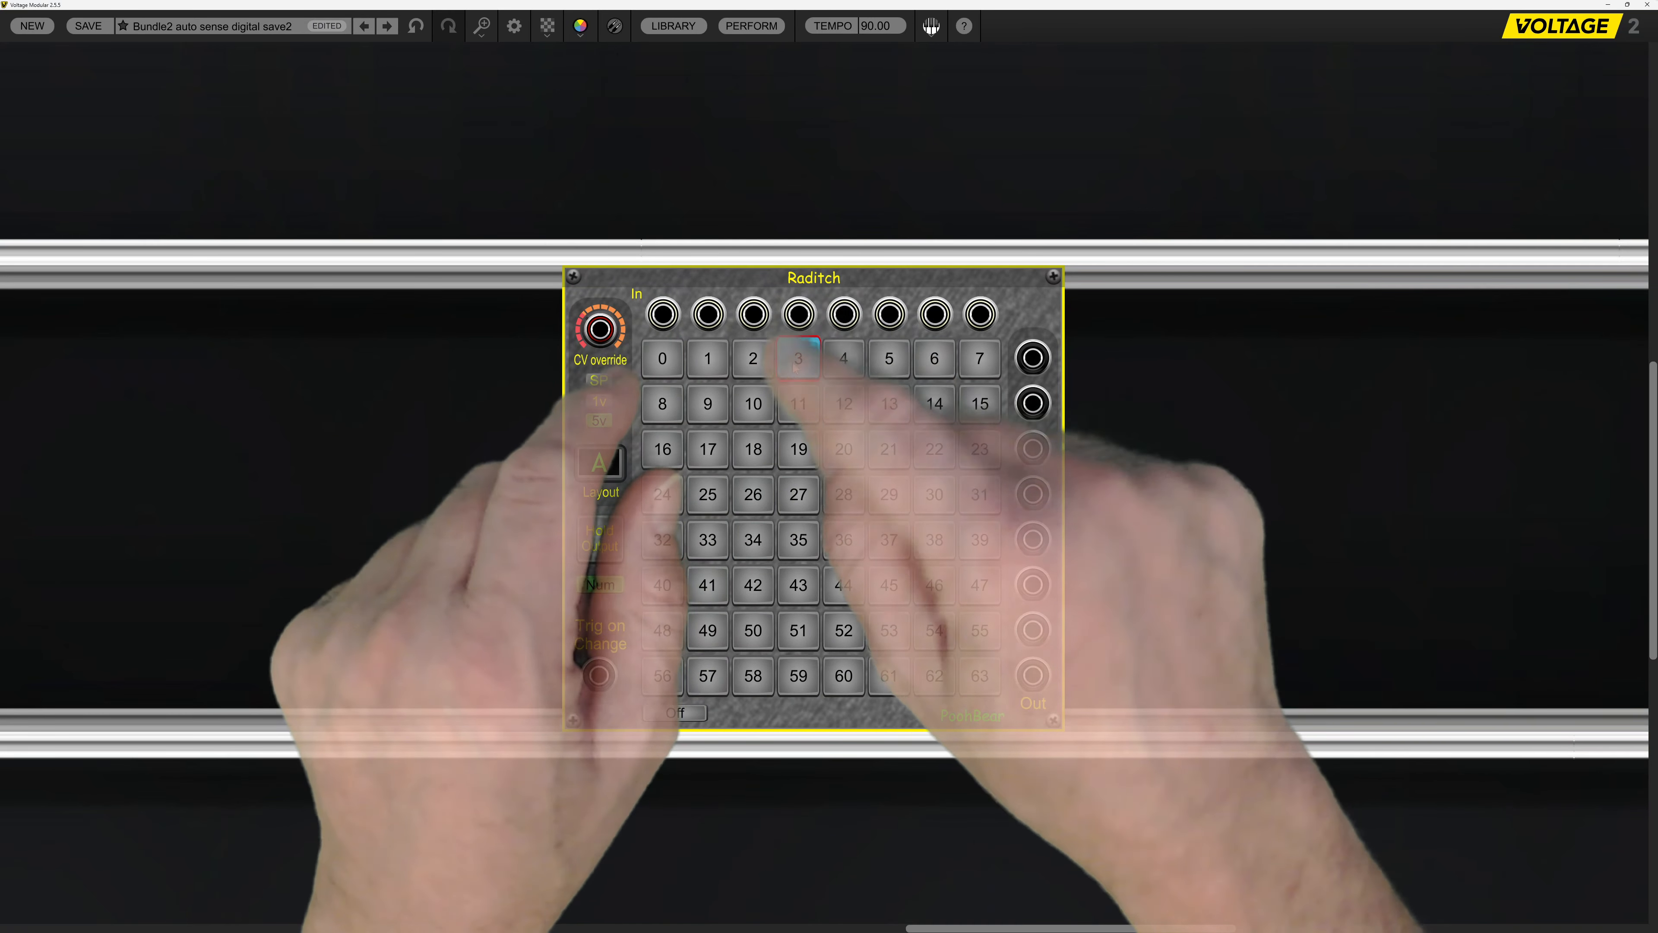
click(880, 364)
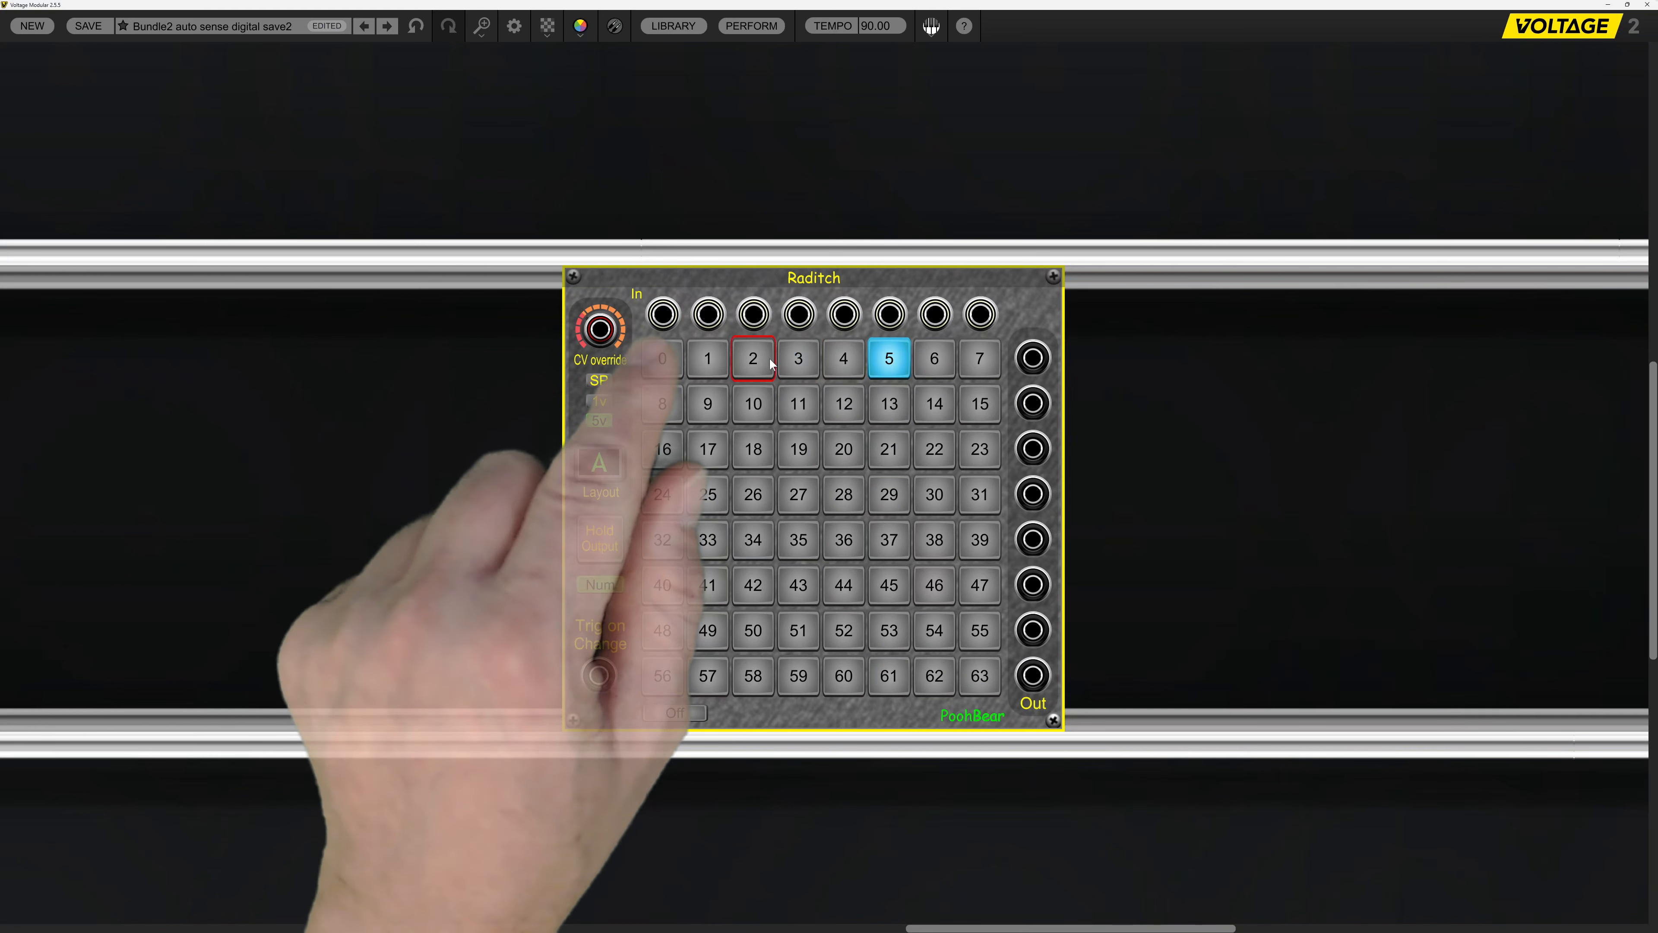
click(752, 370)
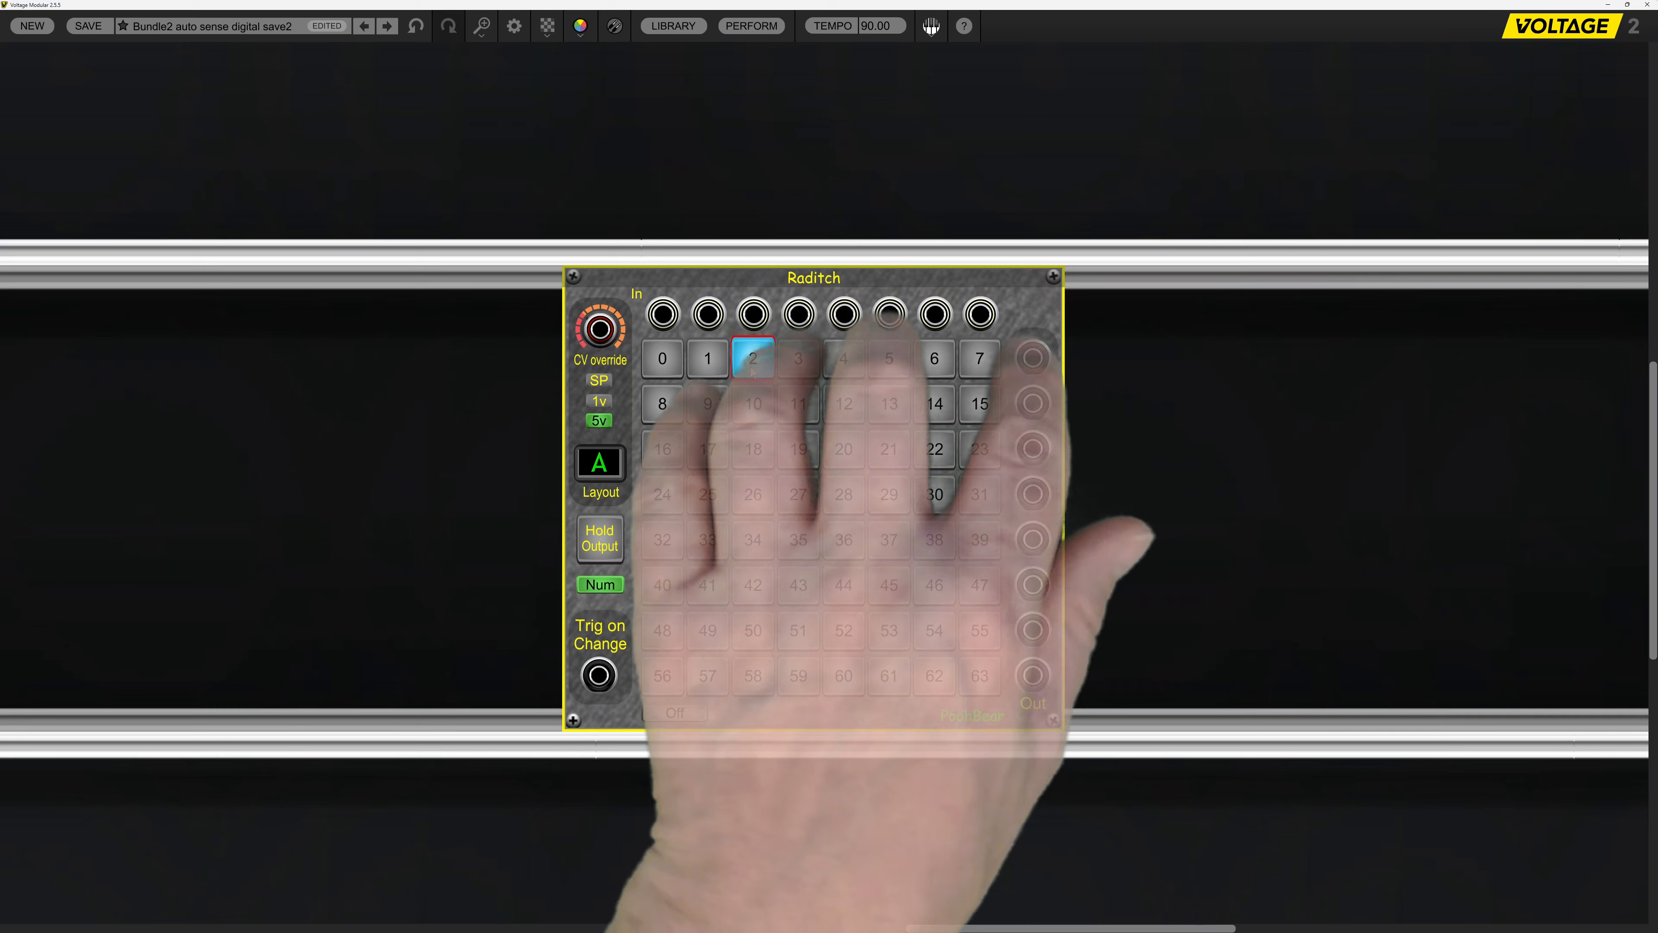
click(754, 405)
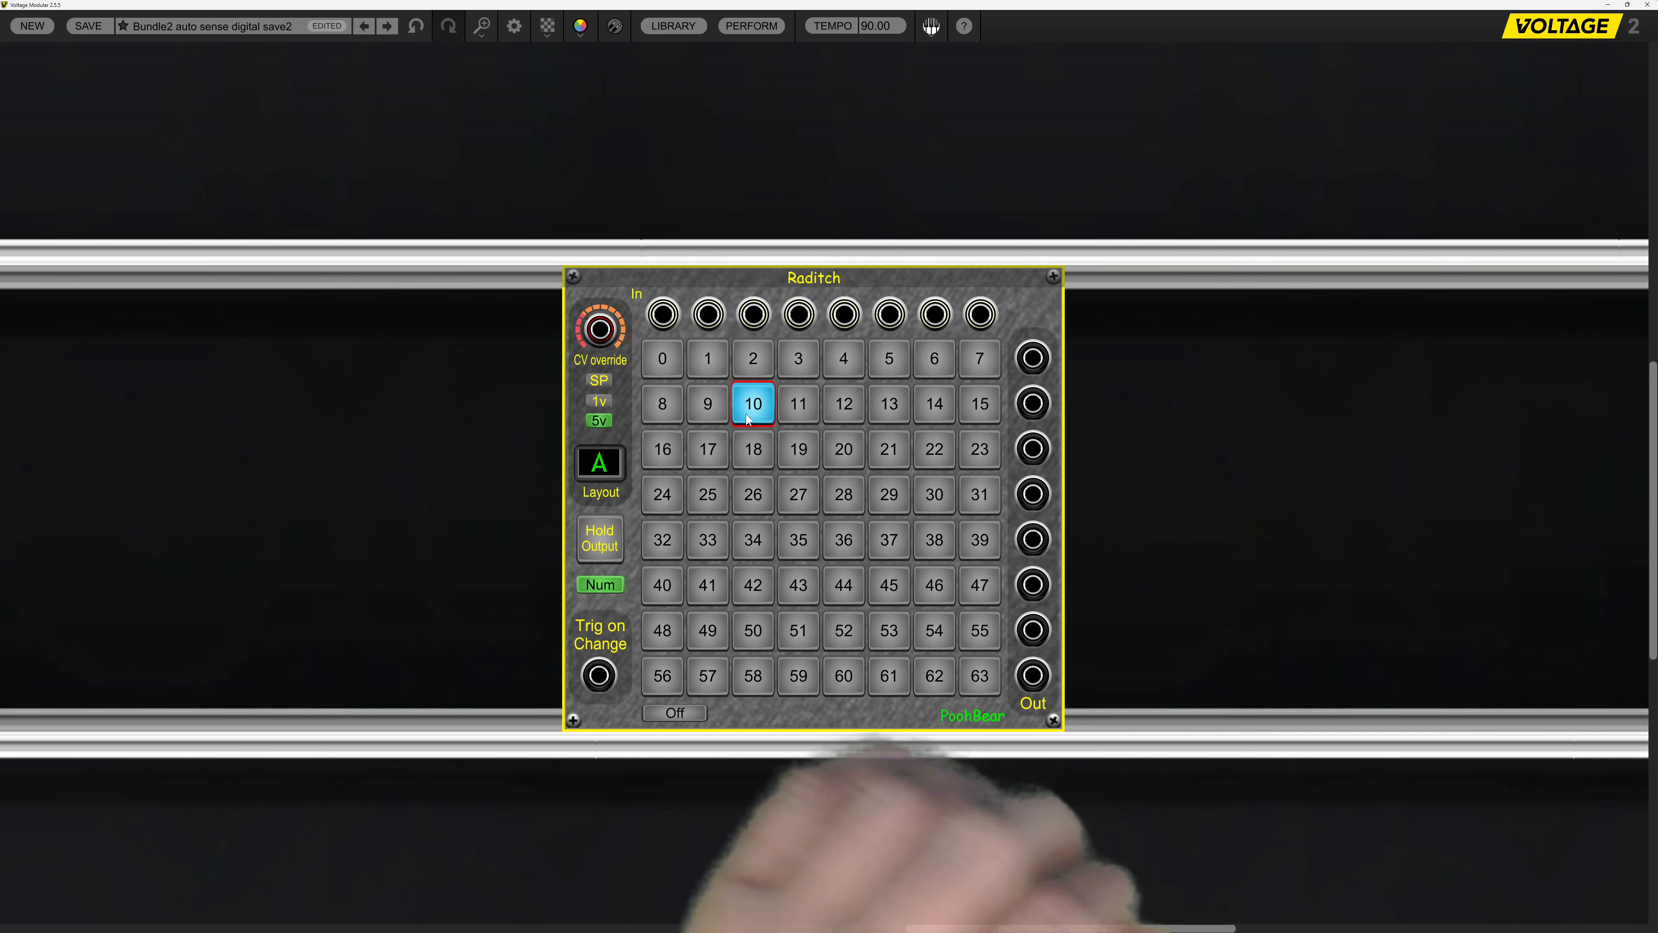
click(754, 449)
click(841, 511)
click(849, 544)
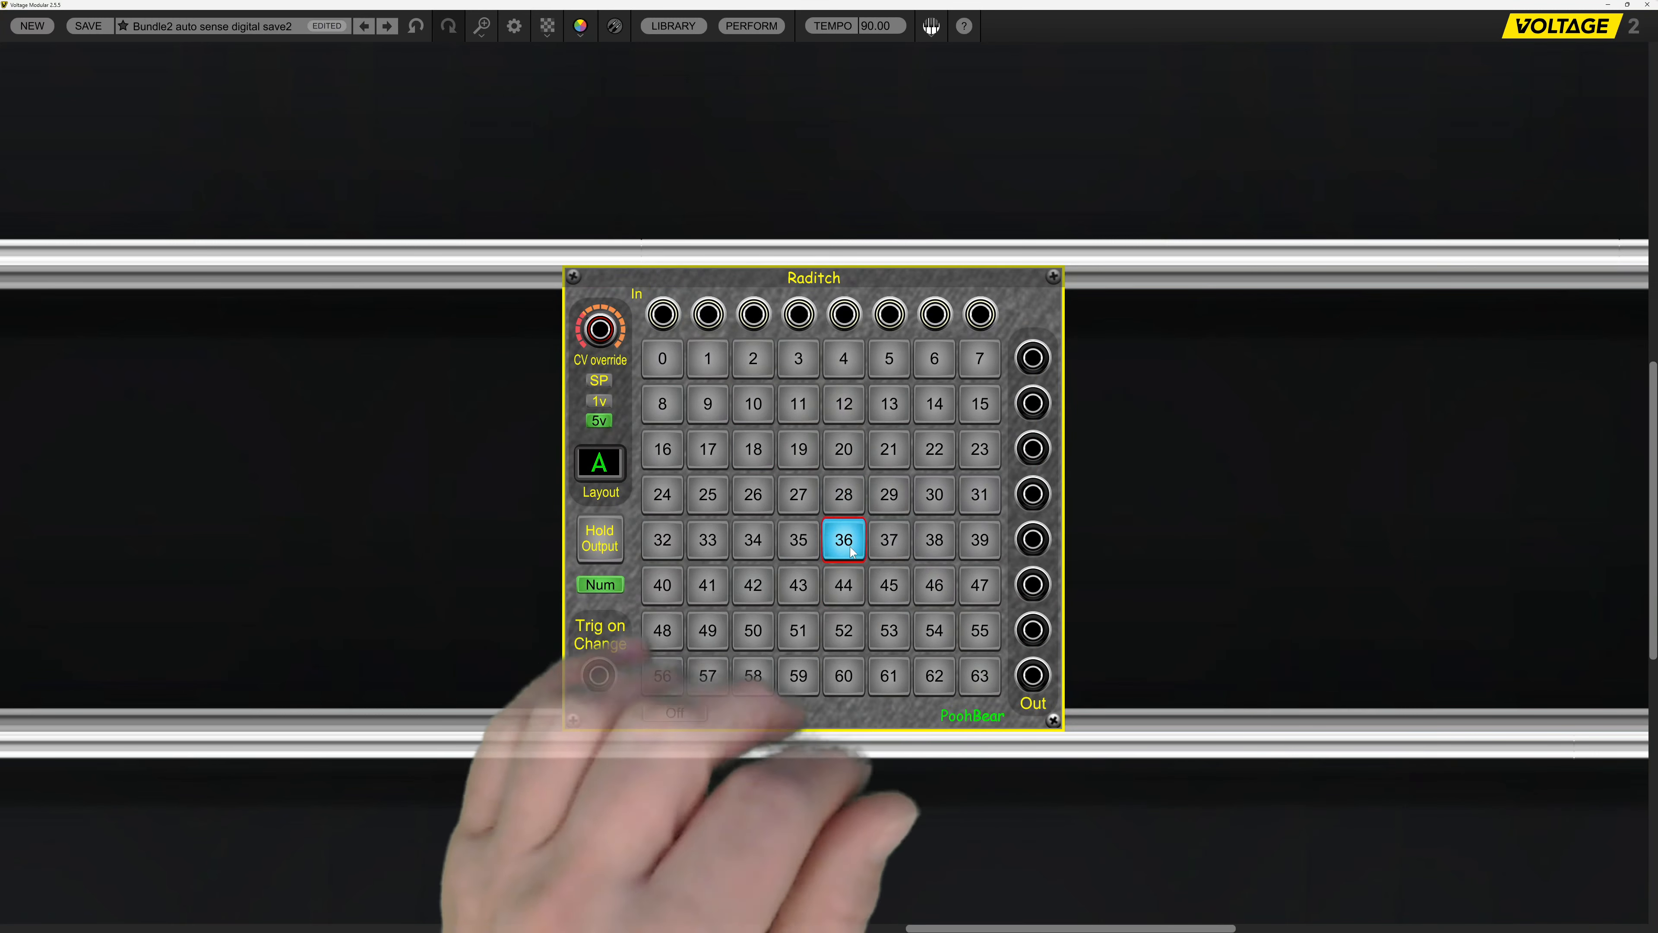
click(844, 495)
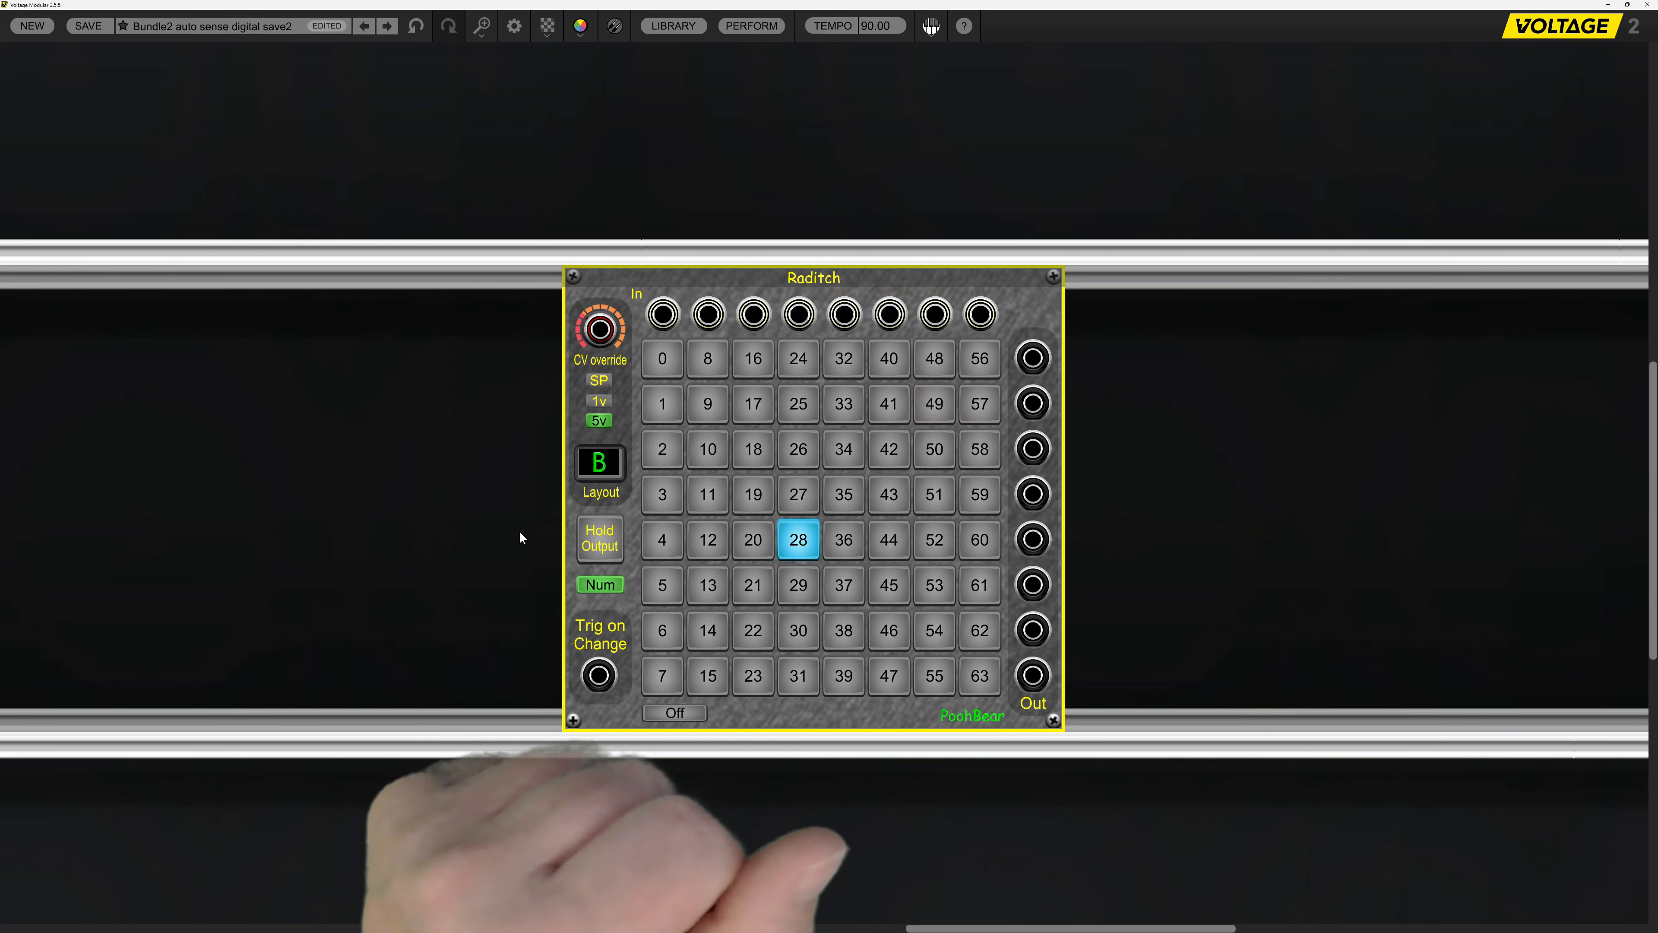
Switch Raditch to layout B and hide the numbers on its routing buttons.
click(598, 583)
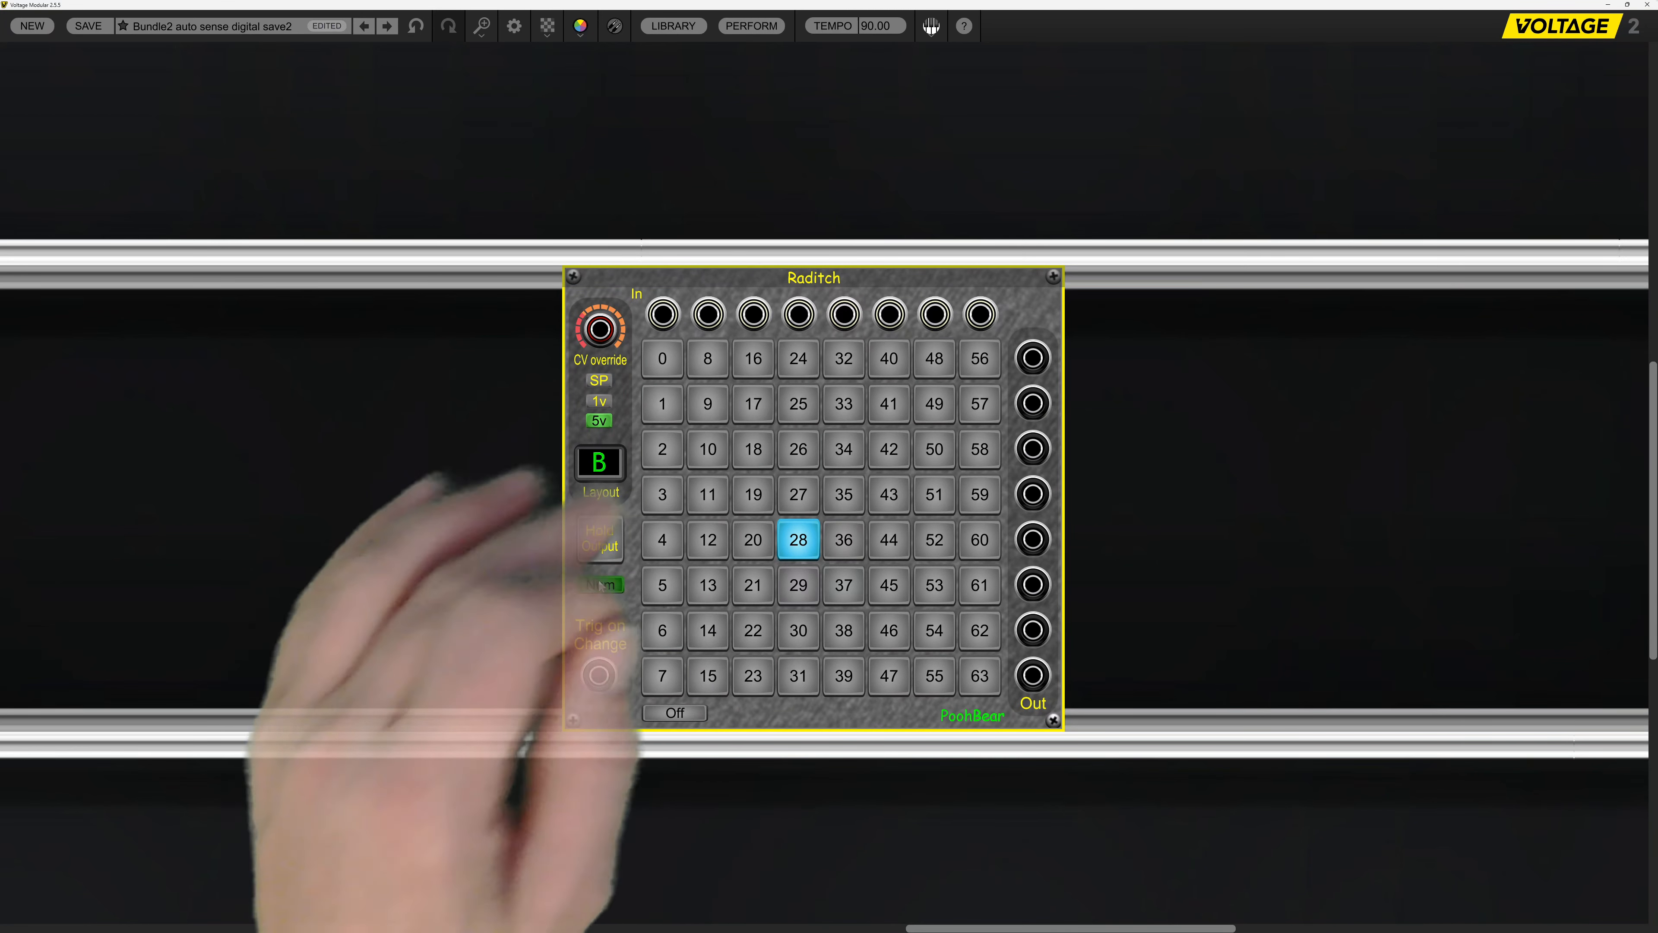
click(598, 582)
click(598, 582)
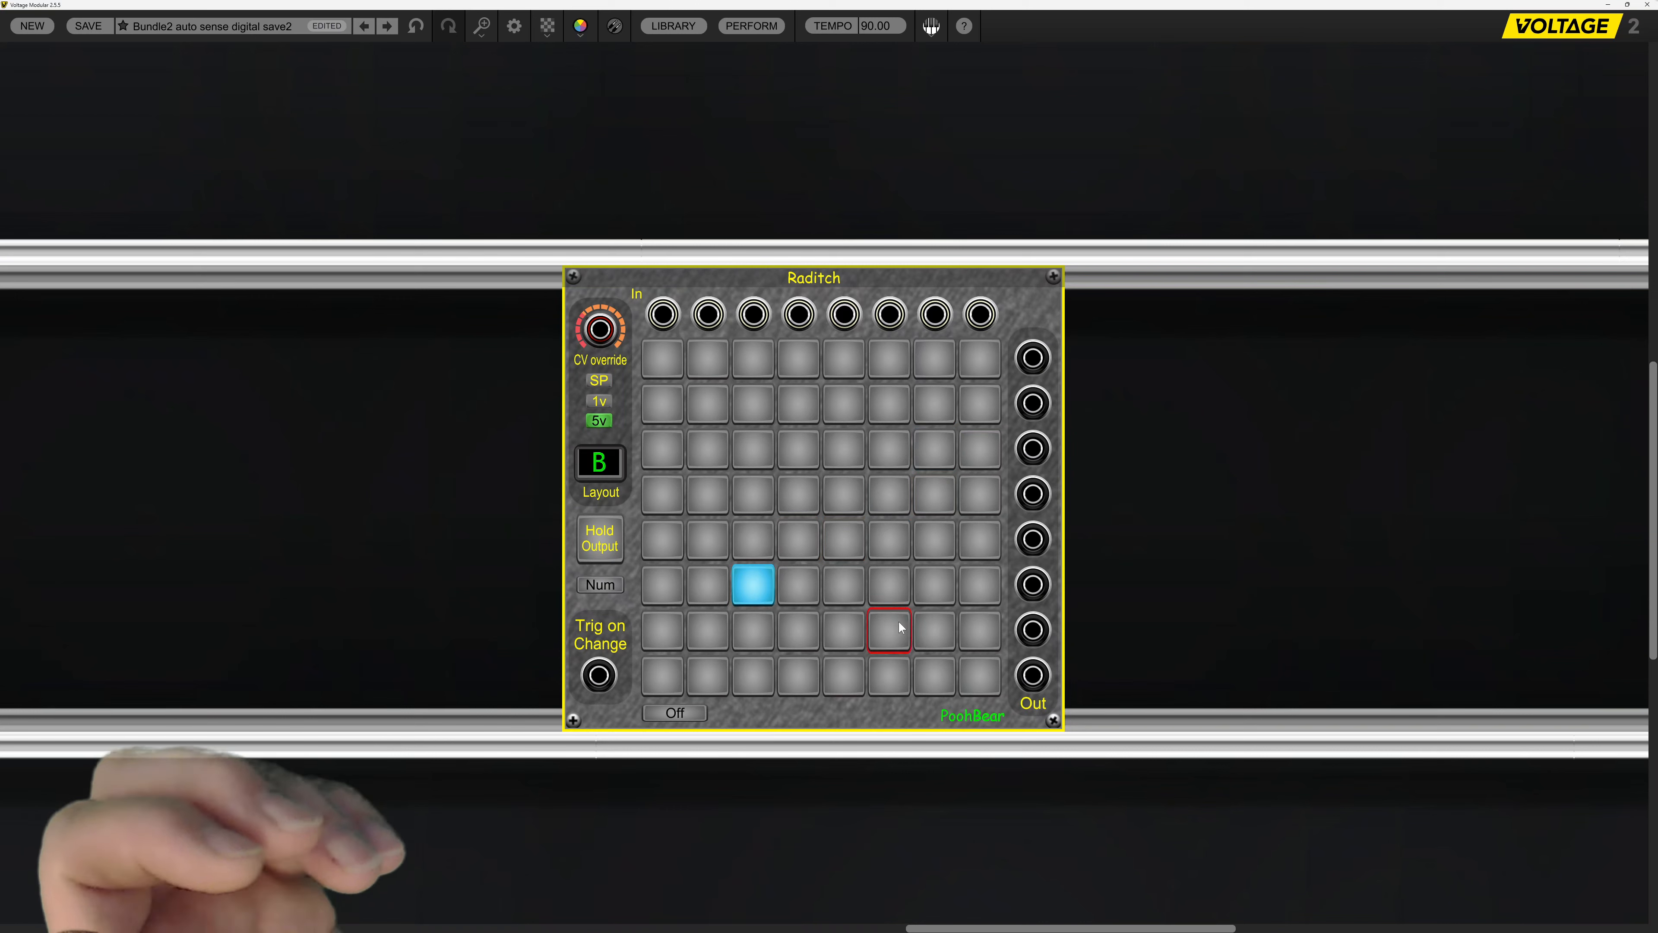
Try several routing buttons in layout B, first with the numbers hidden and again with them shown.
click(885, 630)
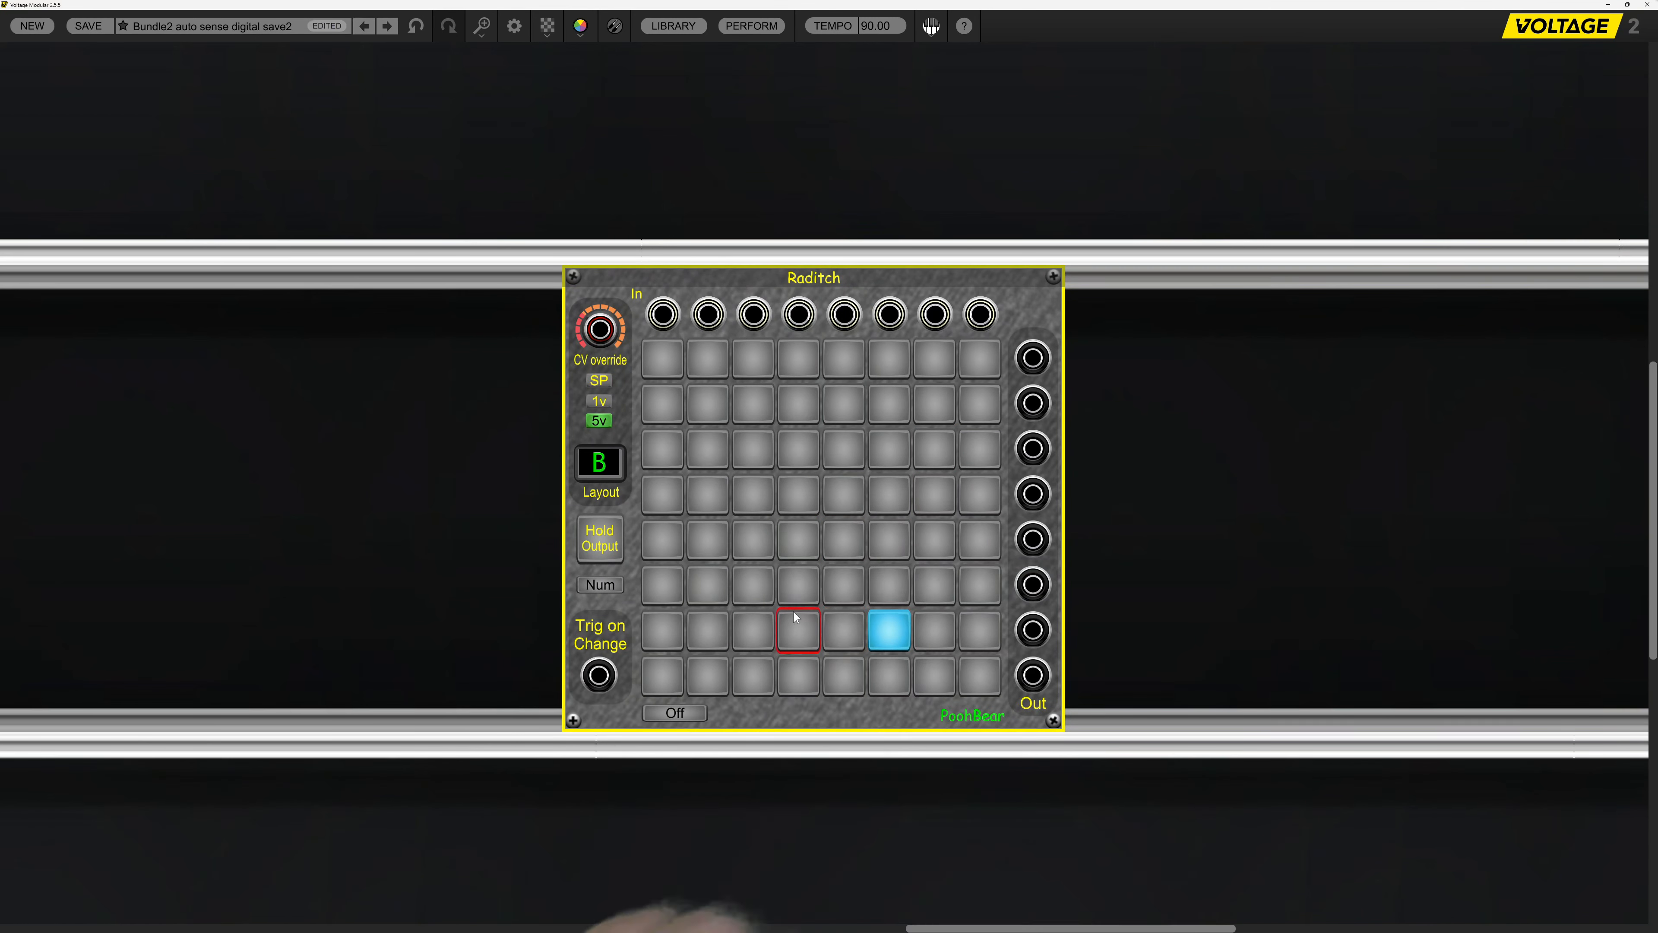
click(815, 589)
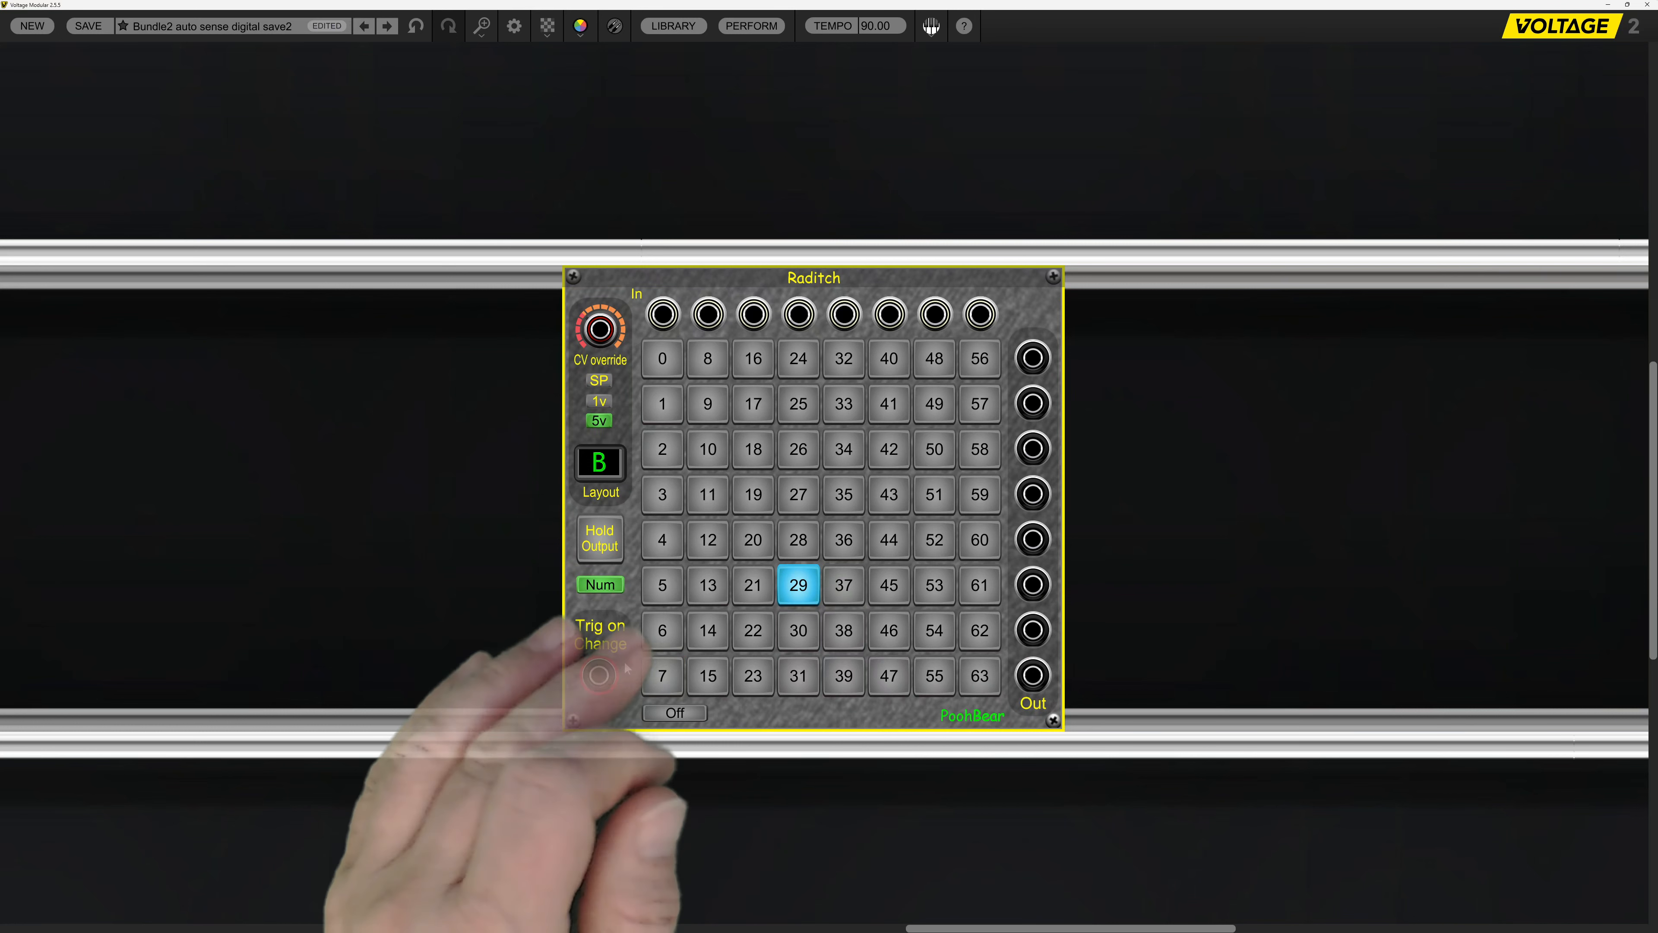
click(770, 488)
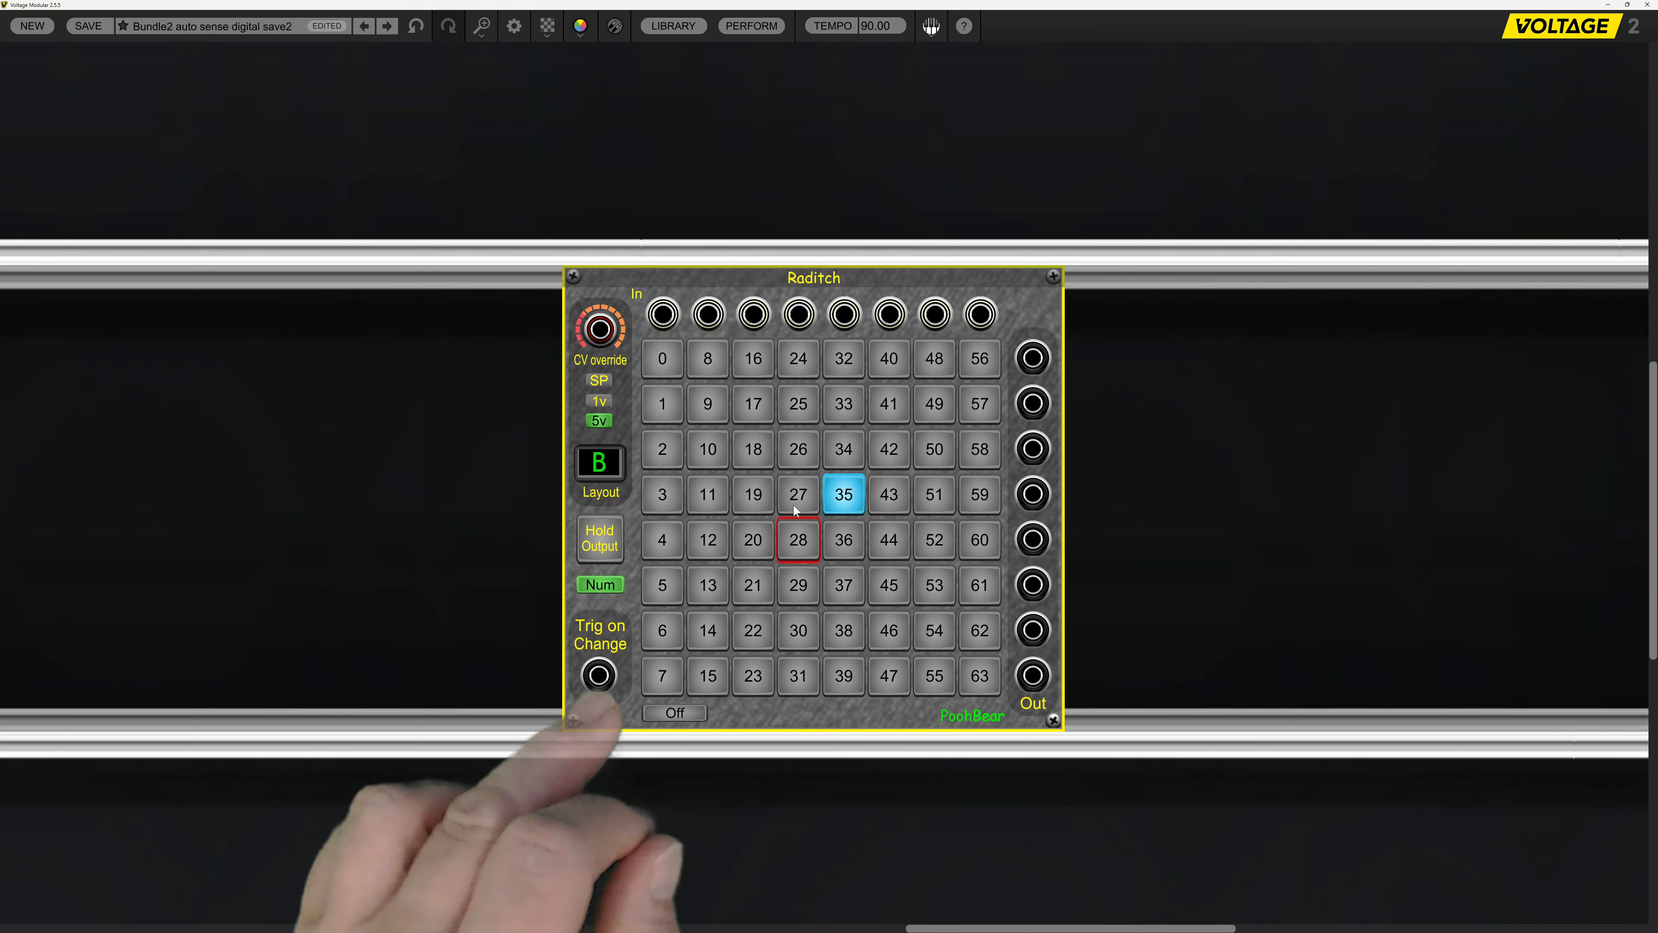
click(807, 453)
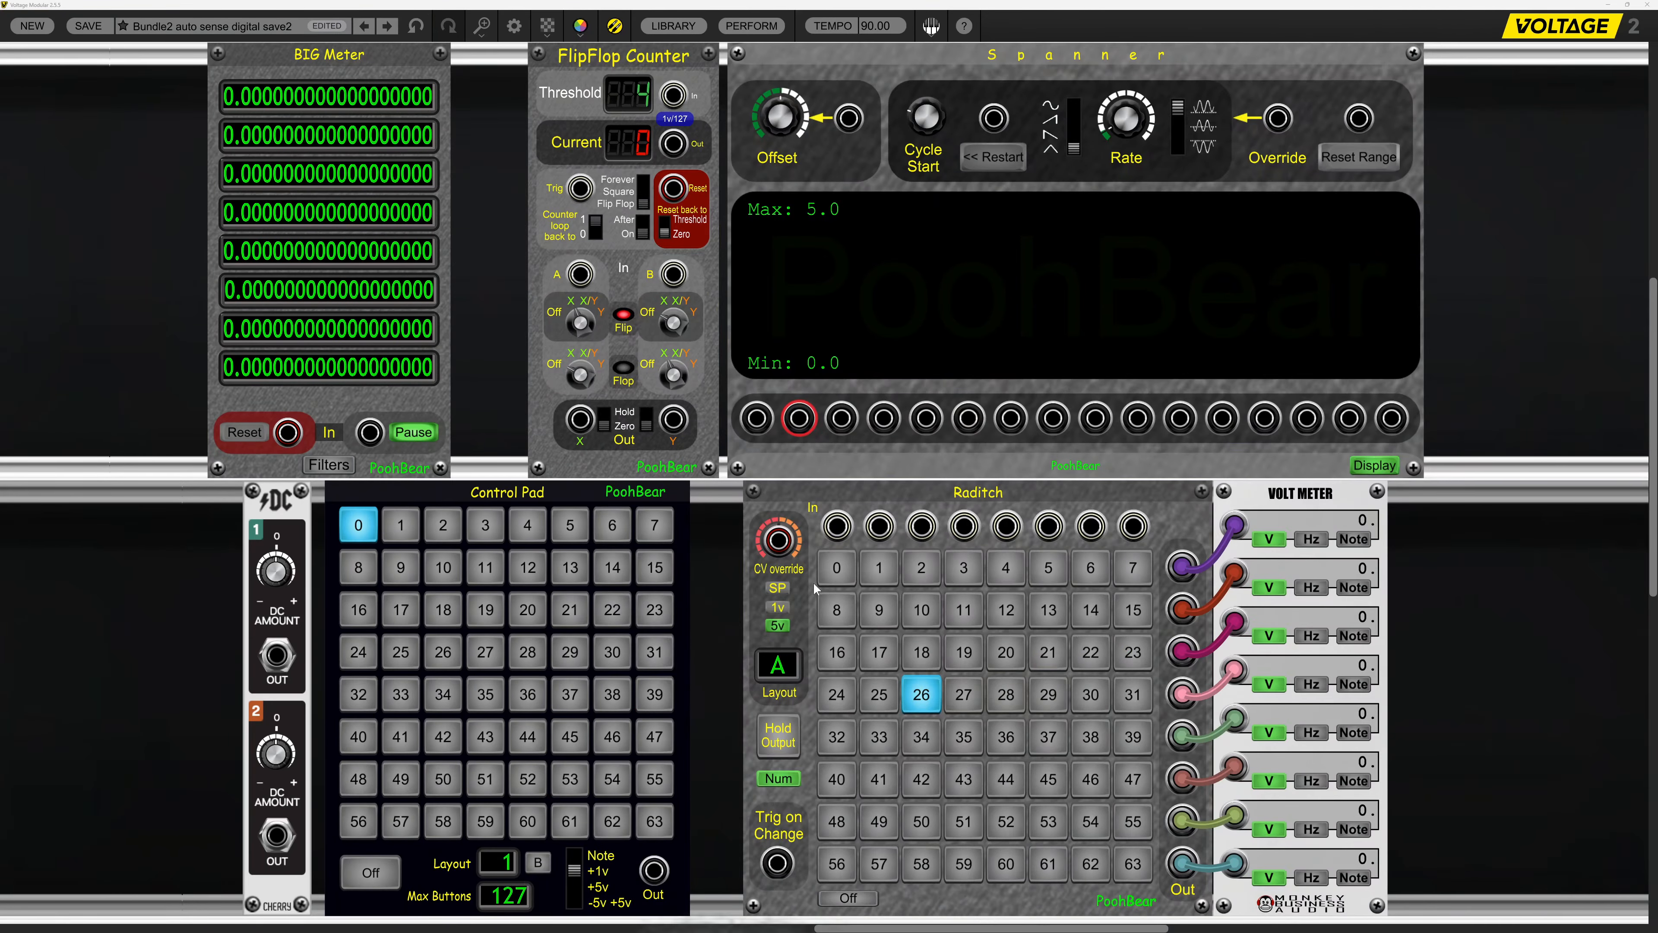
Patch the Spanner's third to tenth outputs into Raditch's eight inputs in order.
drag(841, 418, 841, 527)
drag(890, 436, 1139, 428)
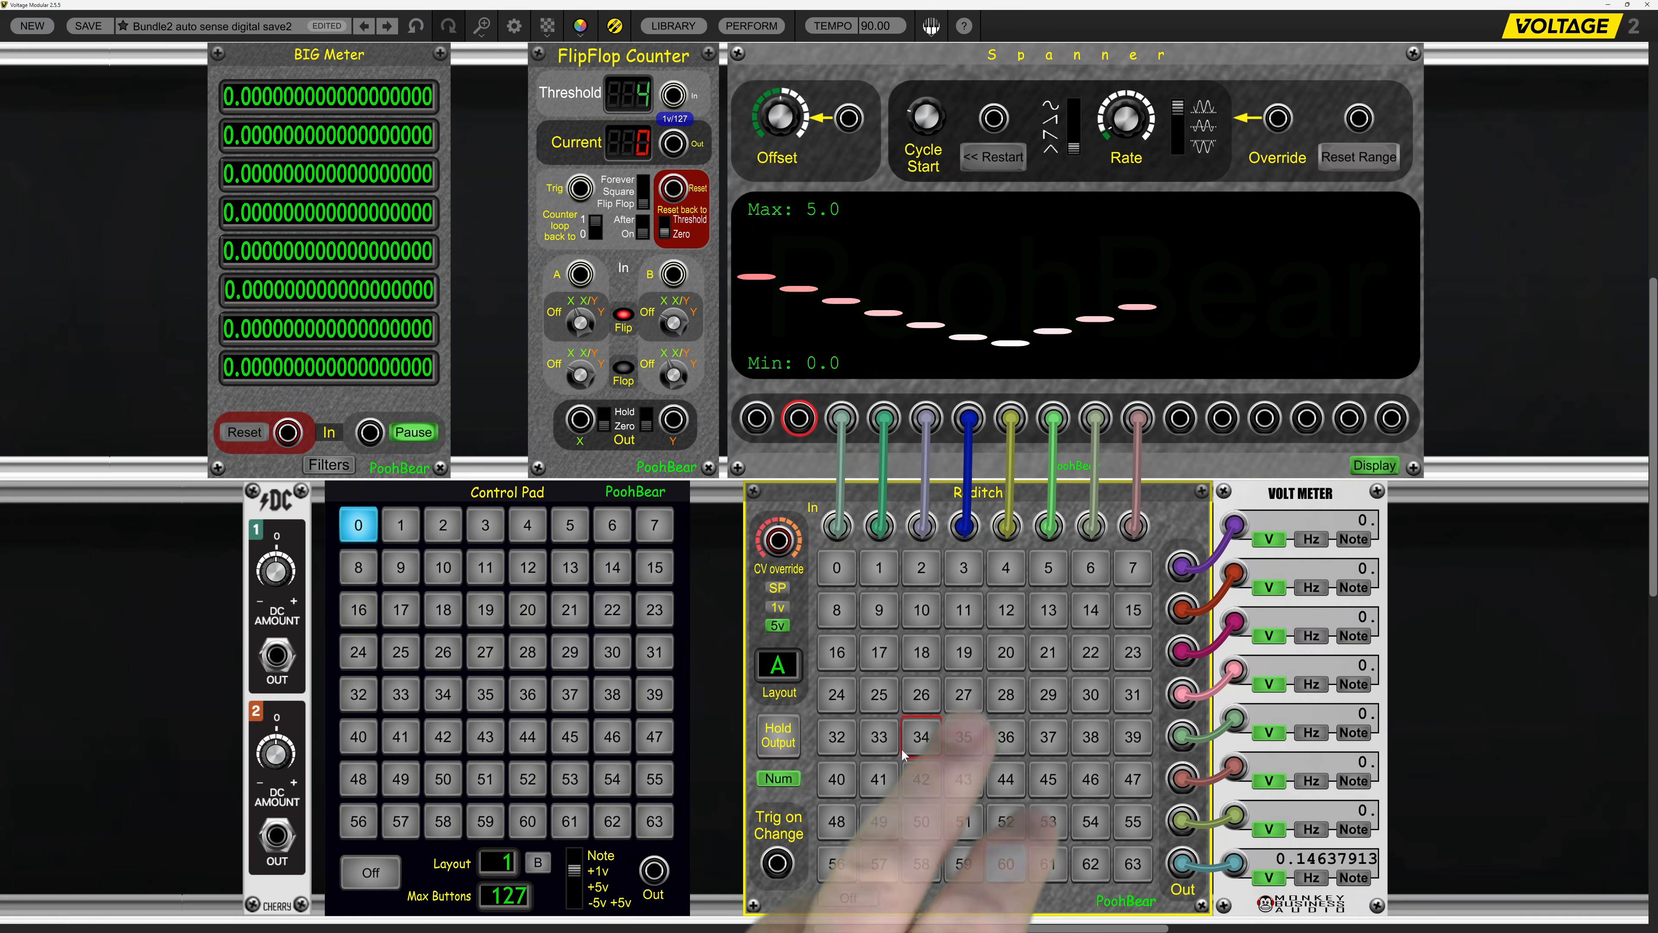
Turn on Raditch's Hold Output and patch the Spanner's first output into the CV override input.
click(778, 735)
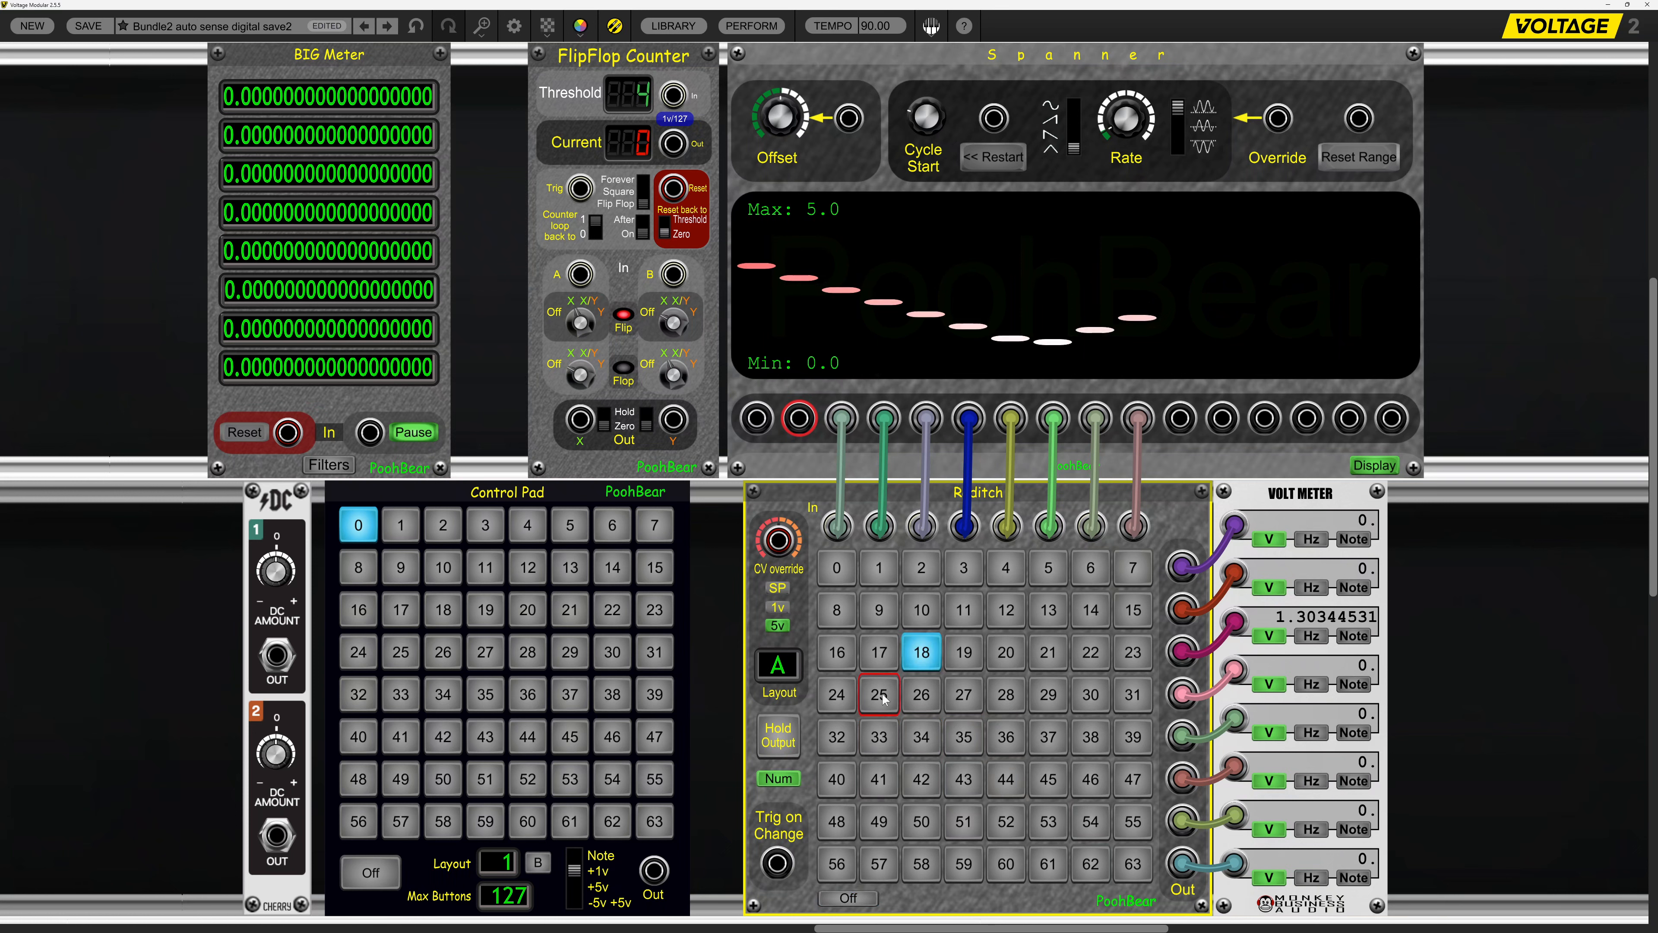
click(866, 900)
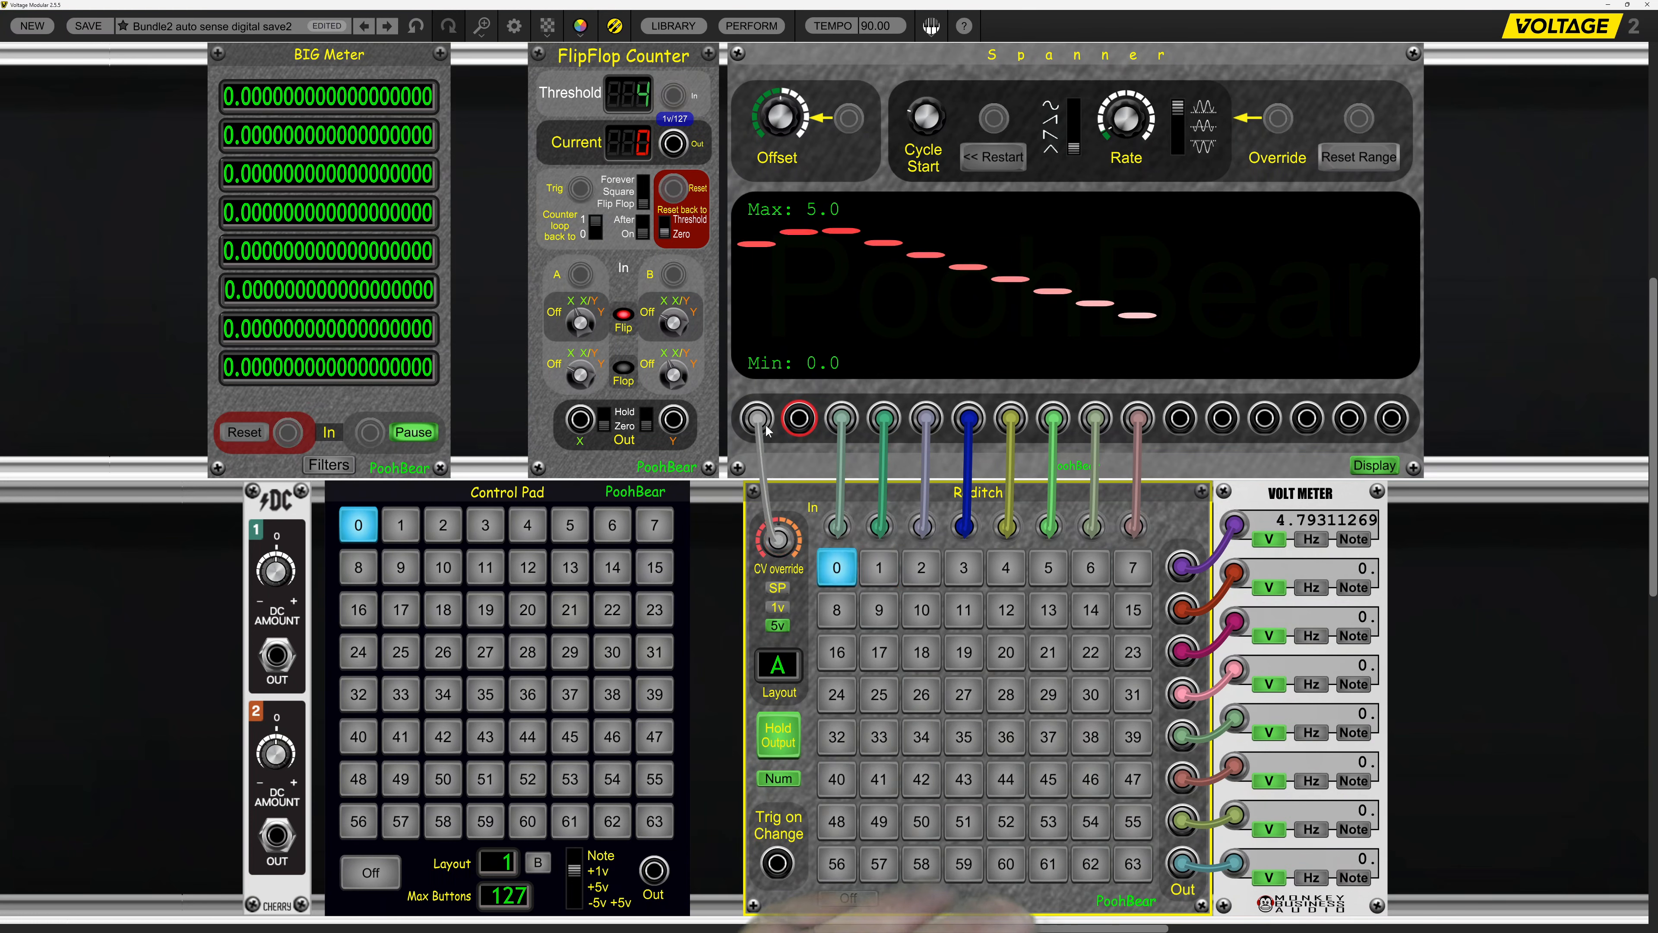
drag(765, 426, 766, 426)
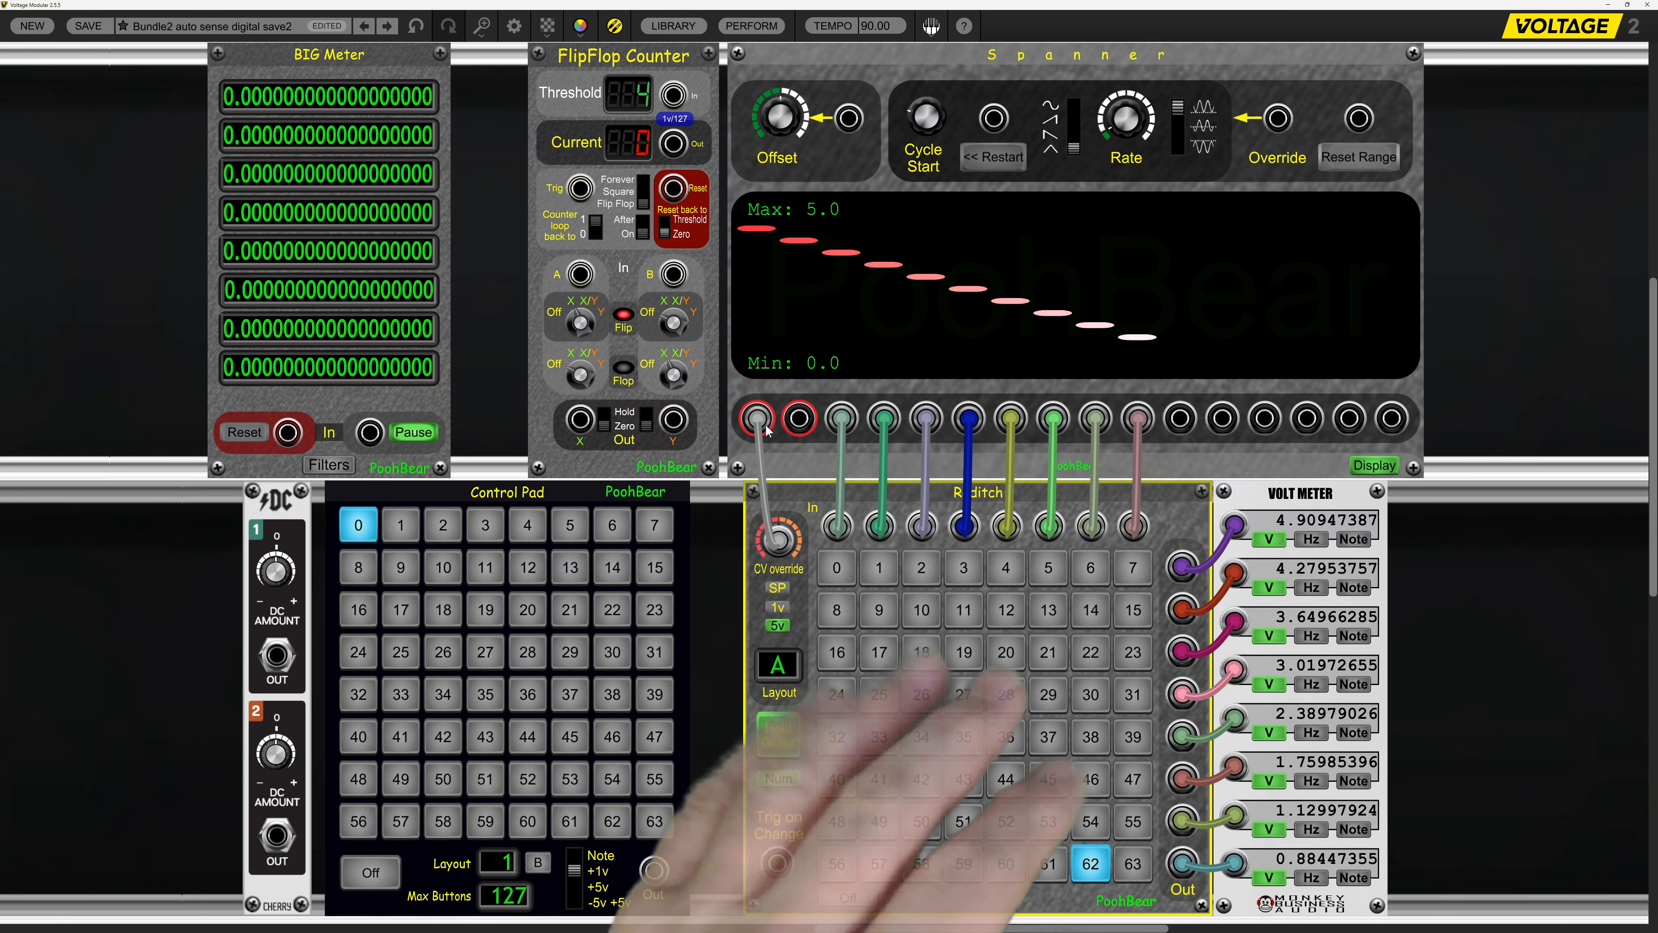
Open the value of Raditch's CV override attenuator for editing.
right_click(759, 551)
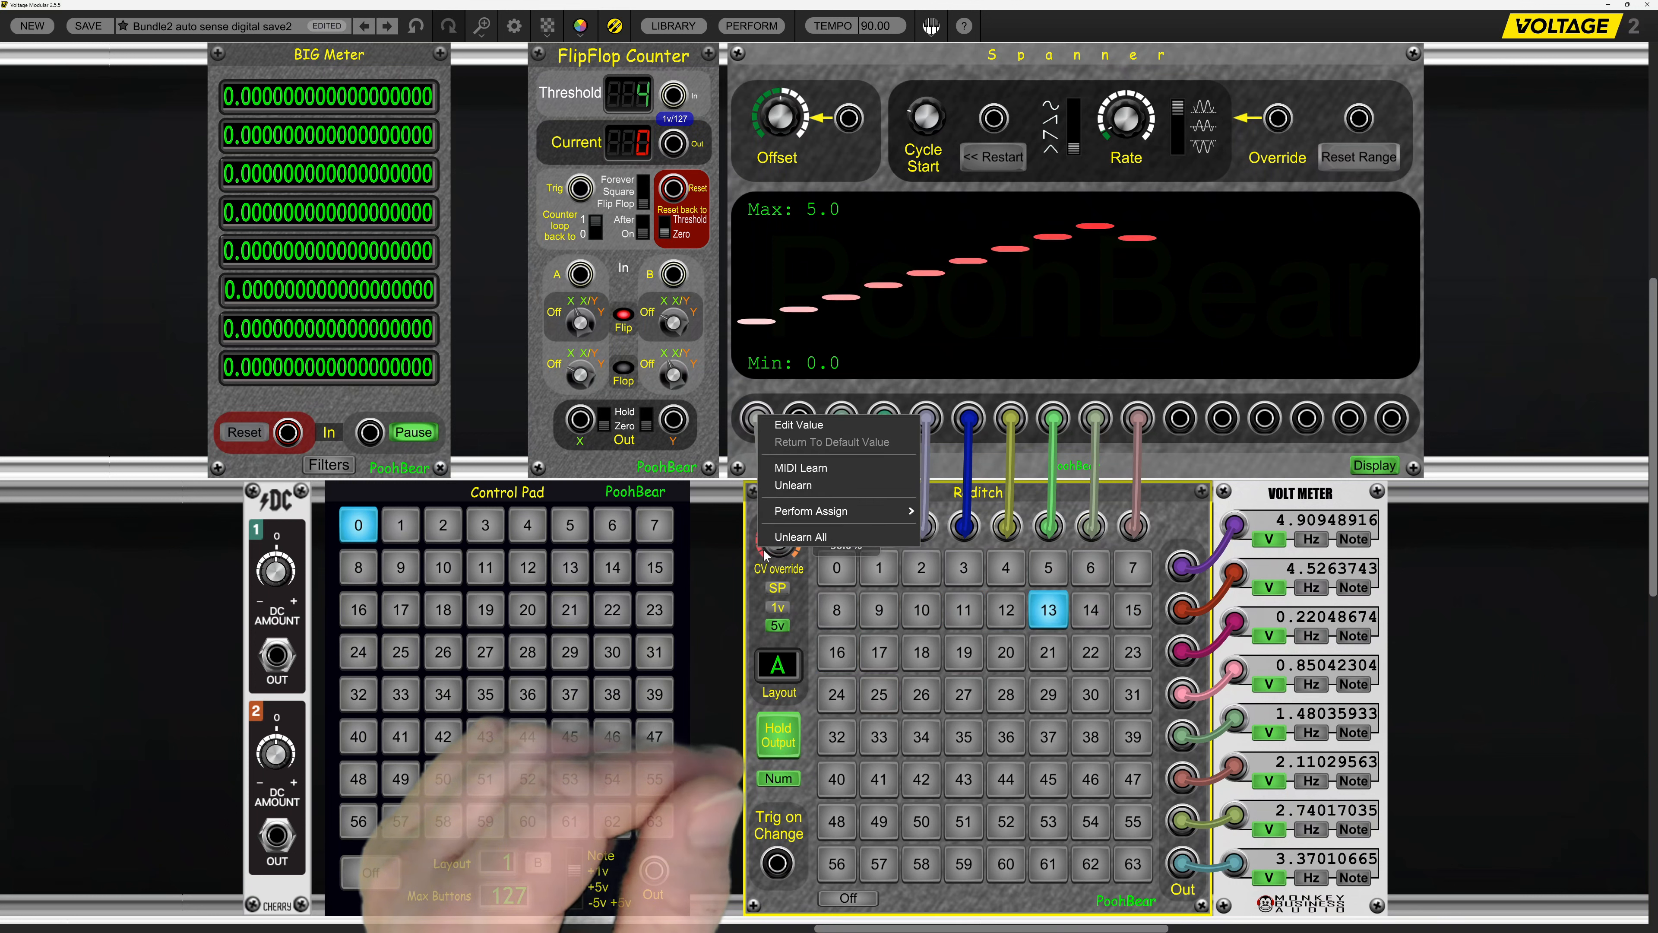
click(764, 554)
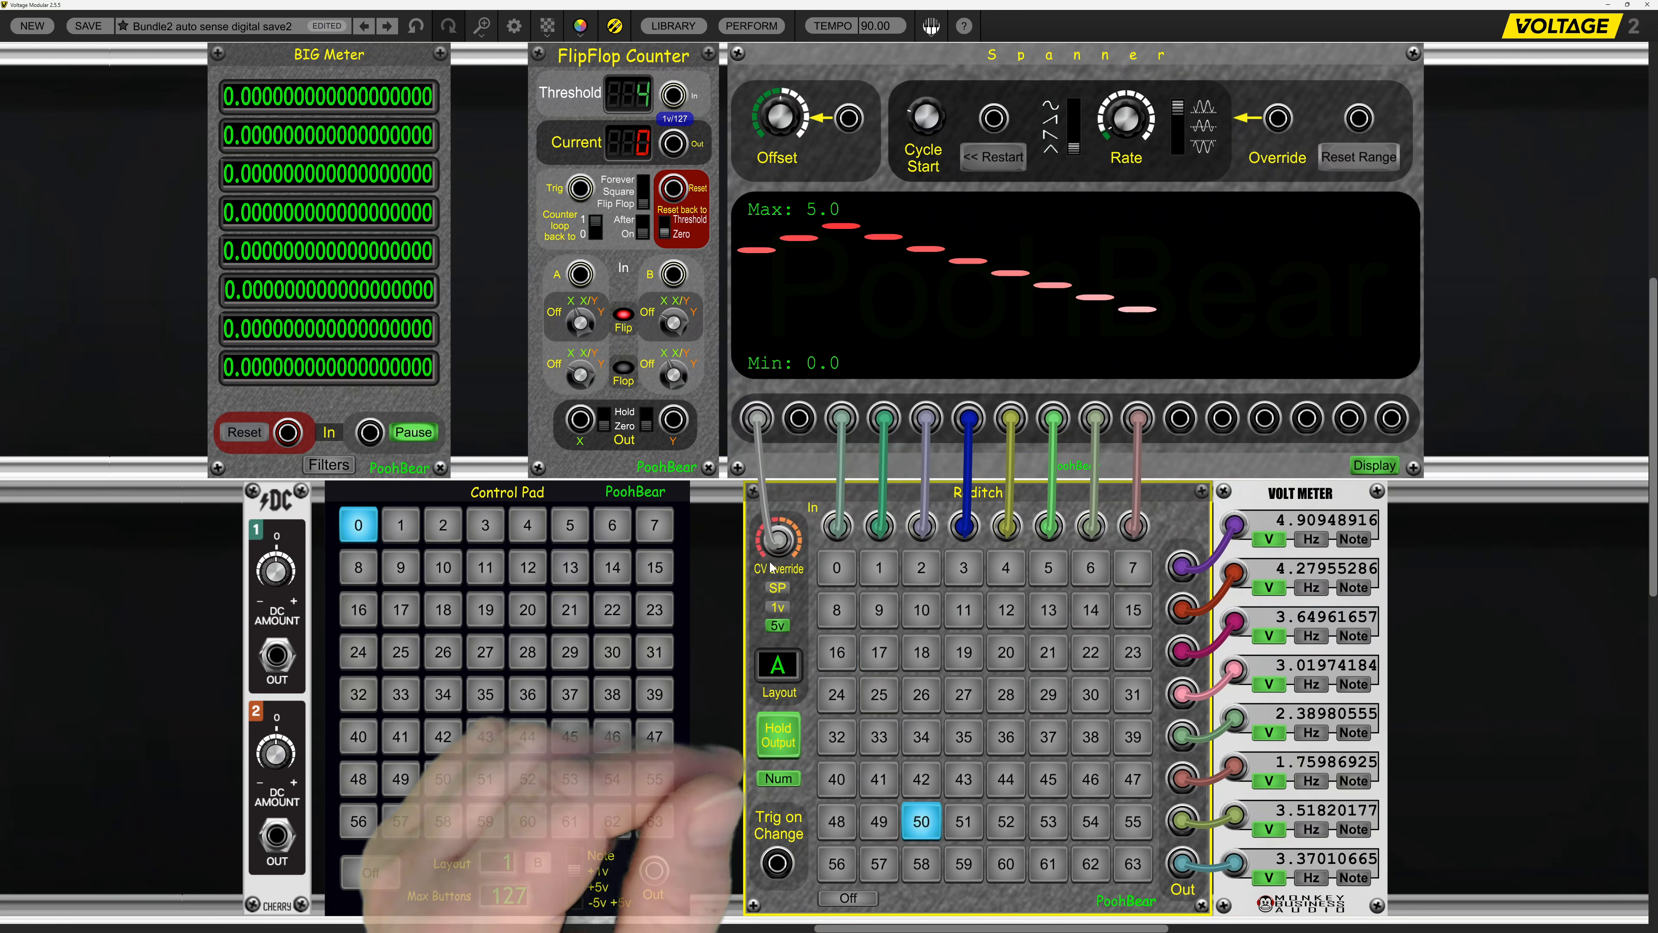
right_click(764, 554)
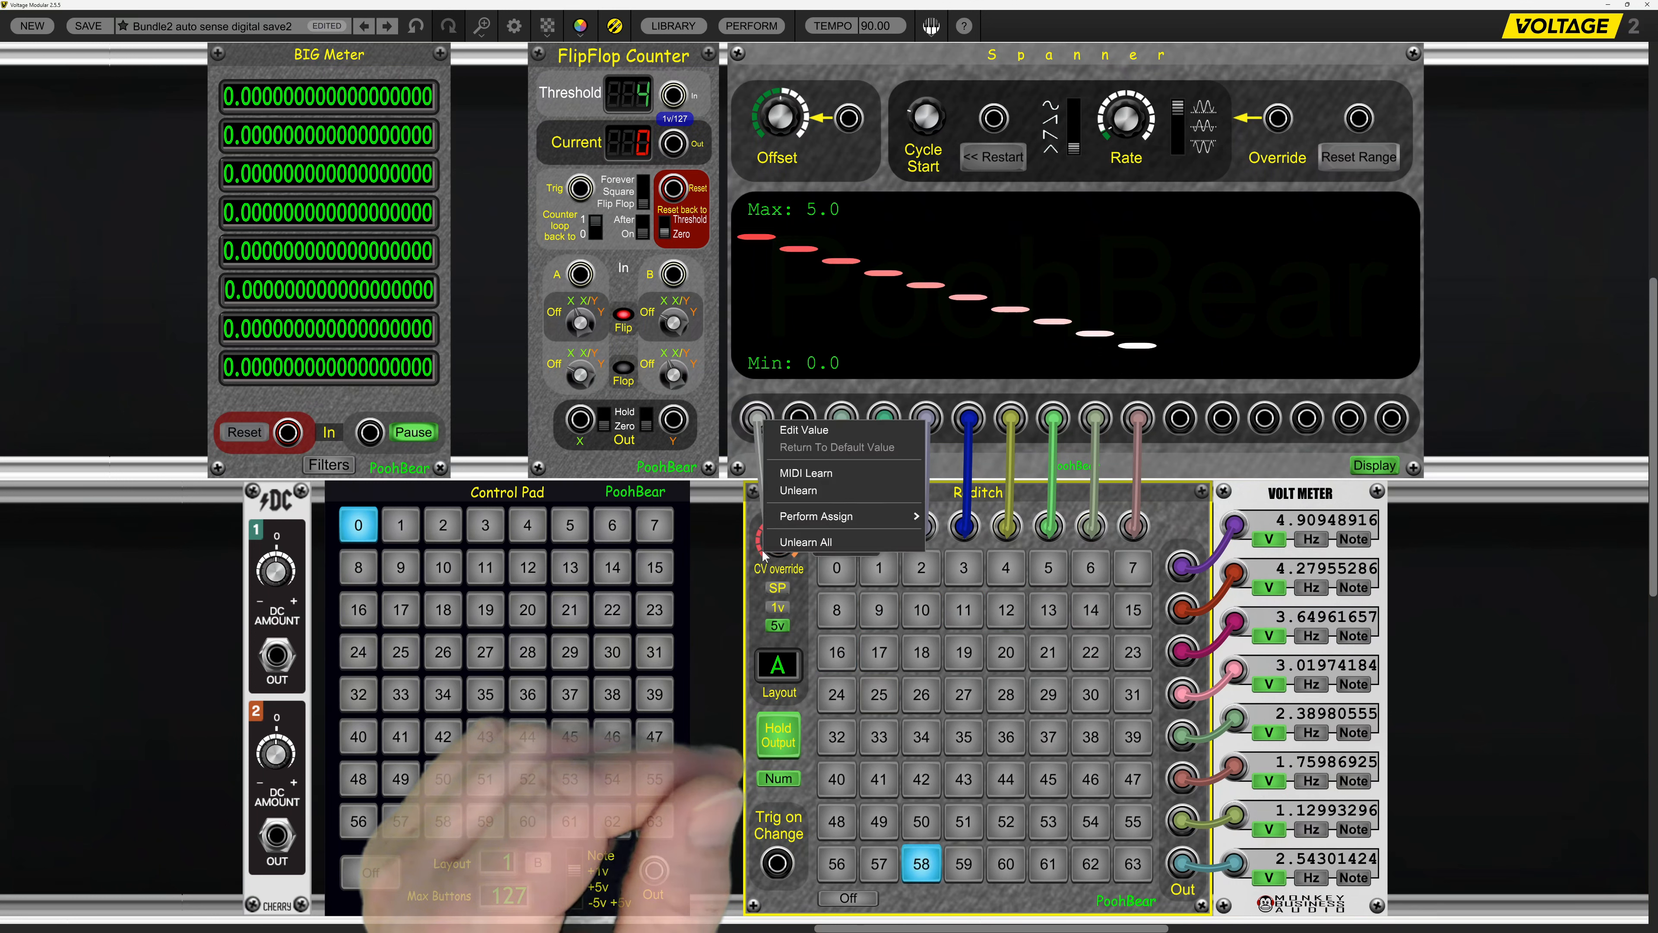
click(812, 429)
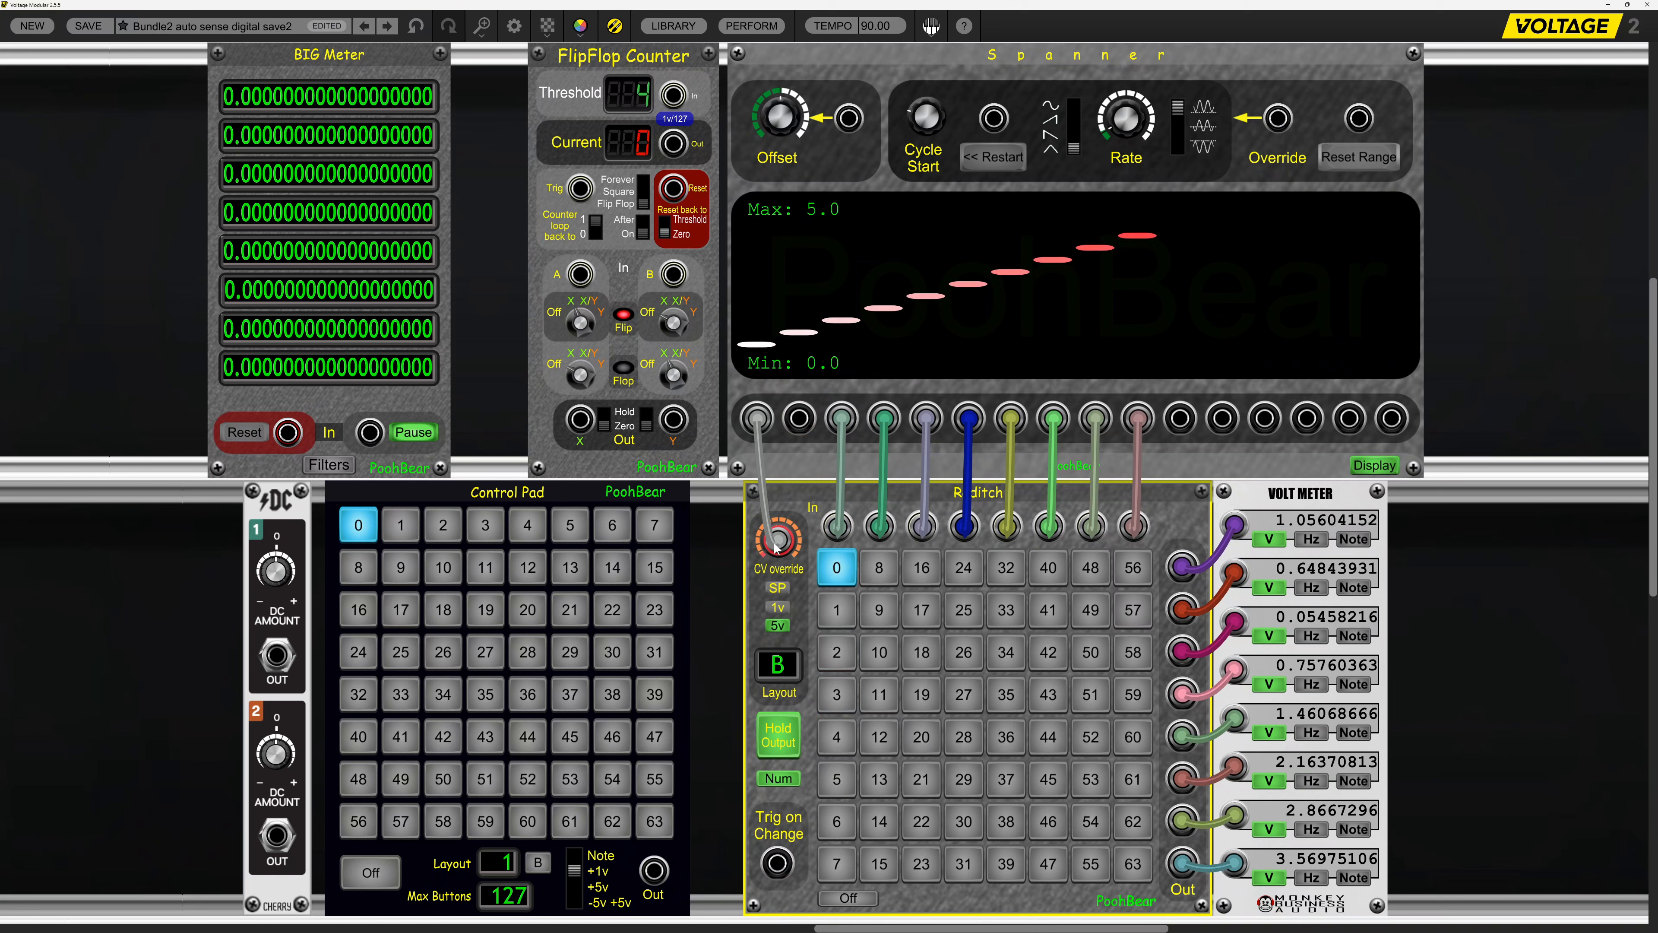
Replace the Spanner cable on Raditch's CV override with one from the FlipFlop Counter's Current output.
drag(781, 544, 719, 556)
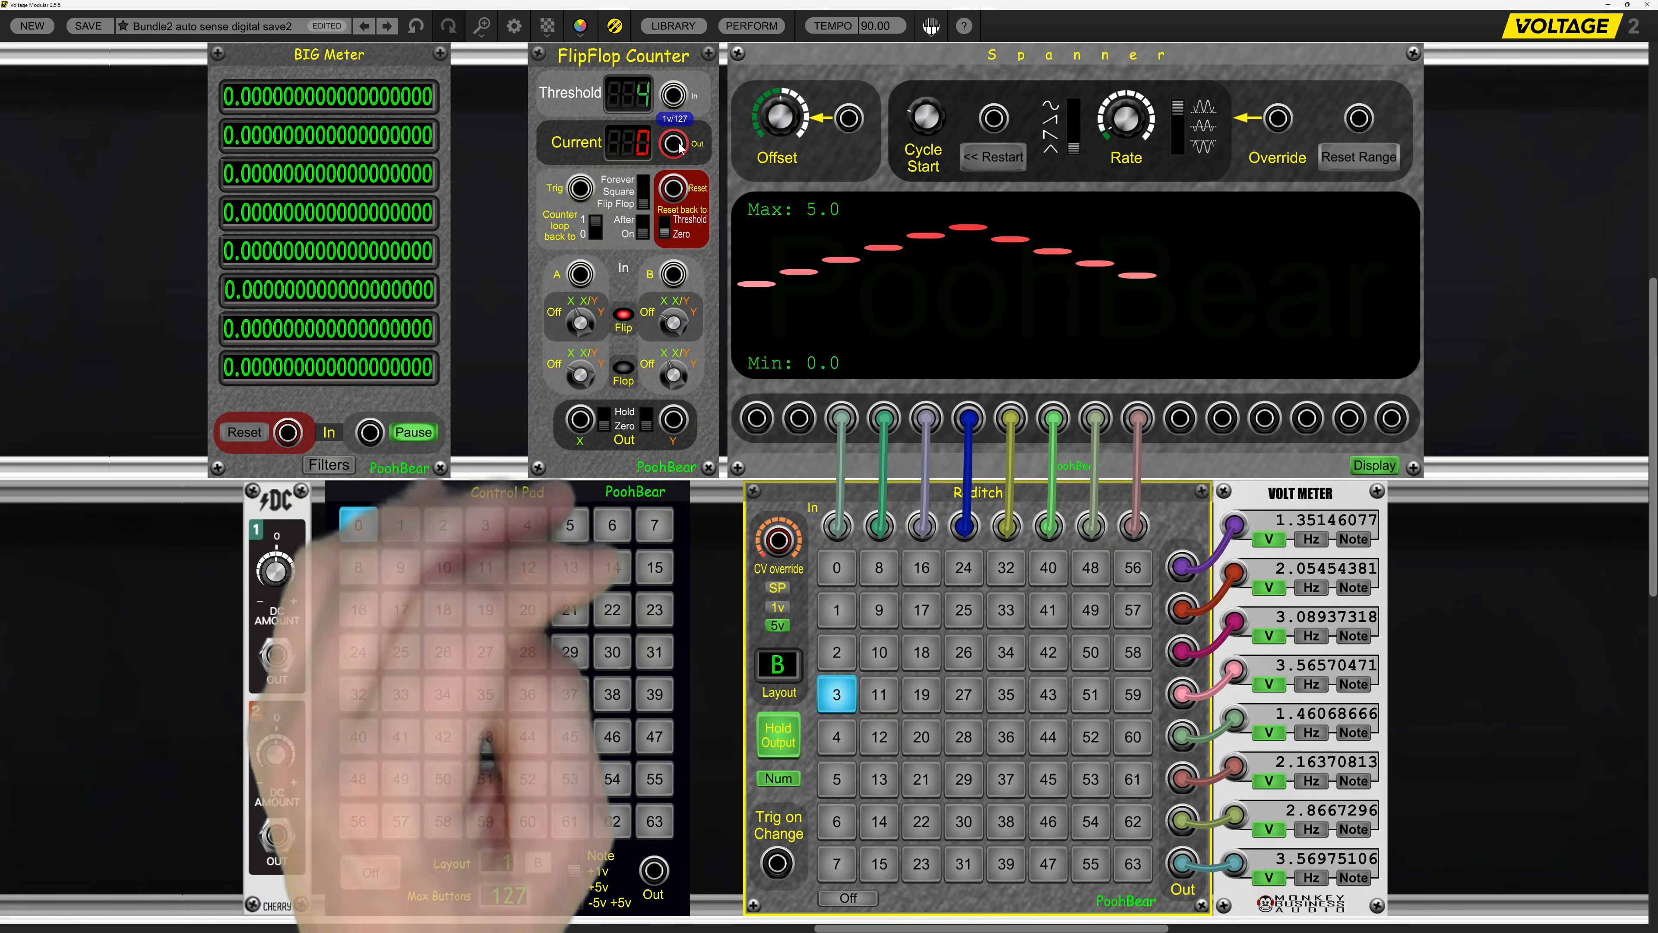
drag(674, 144, 740, 425)
drag(770, 539, 777, 540)
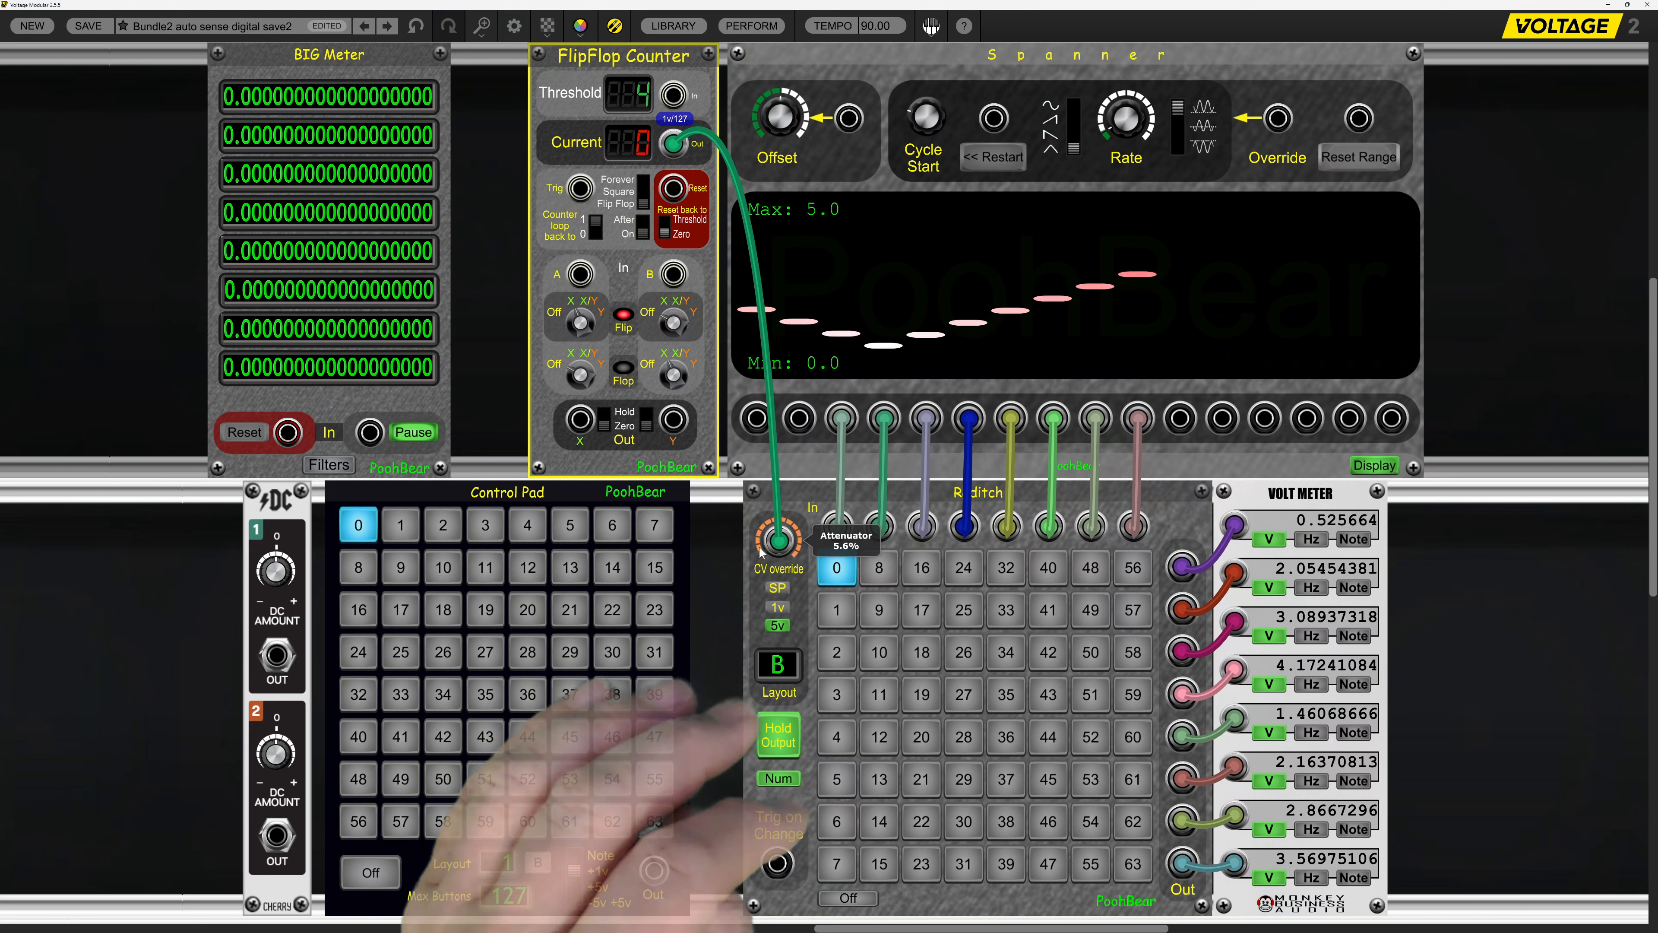
Set Raditch's CV override range to 1v and open its attenuator value for editing.
click(780, 607)
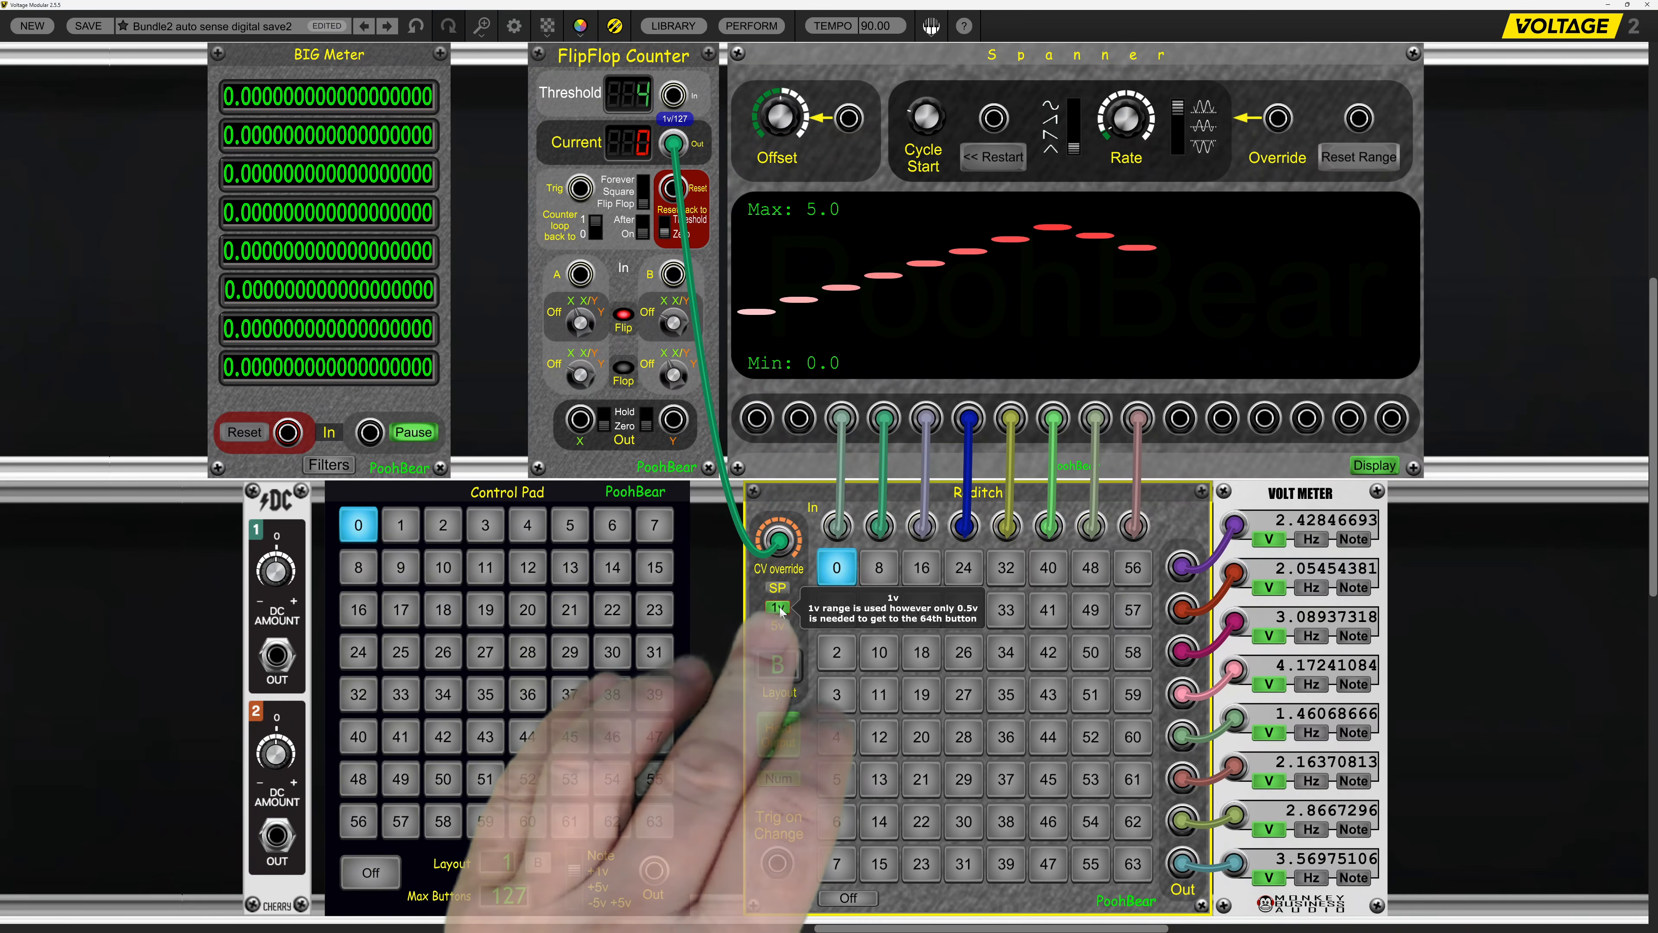
mouse_move(758, 545)
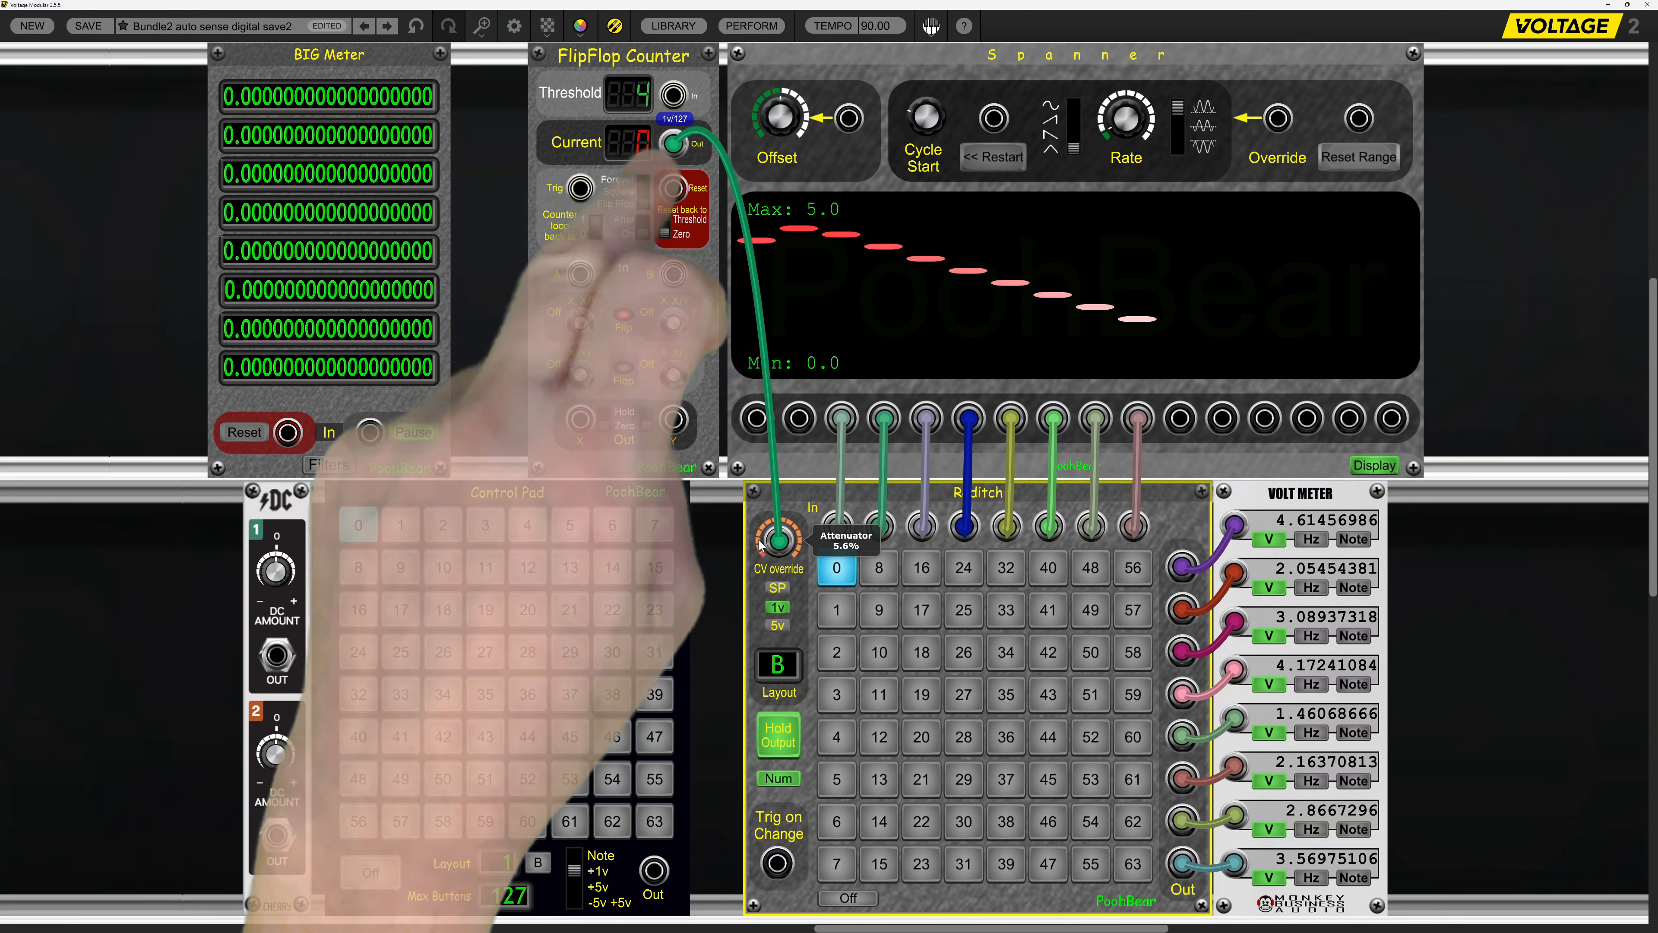
right_click(759, 545)
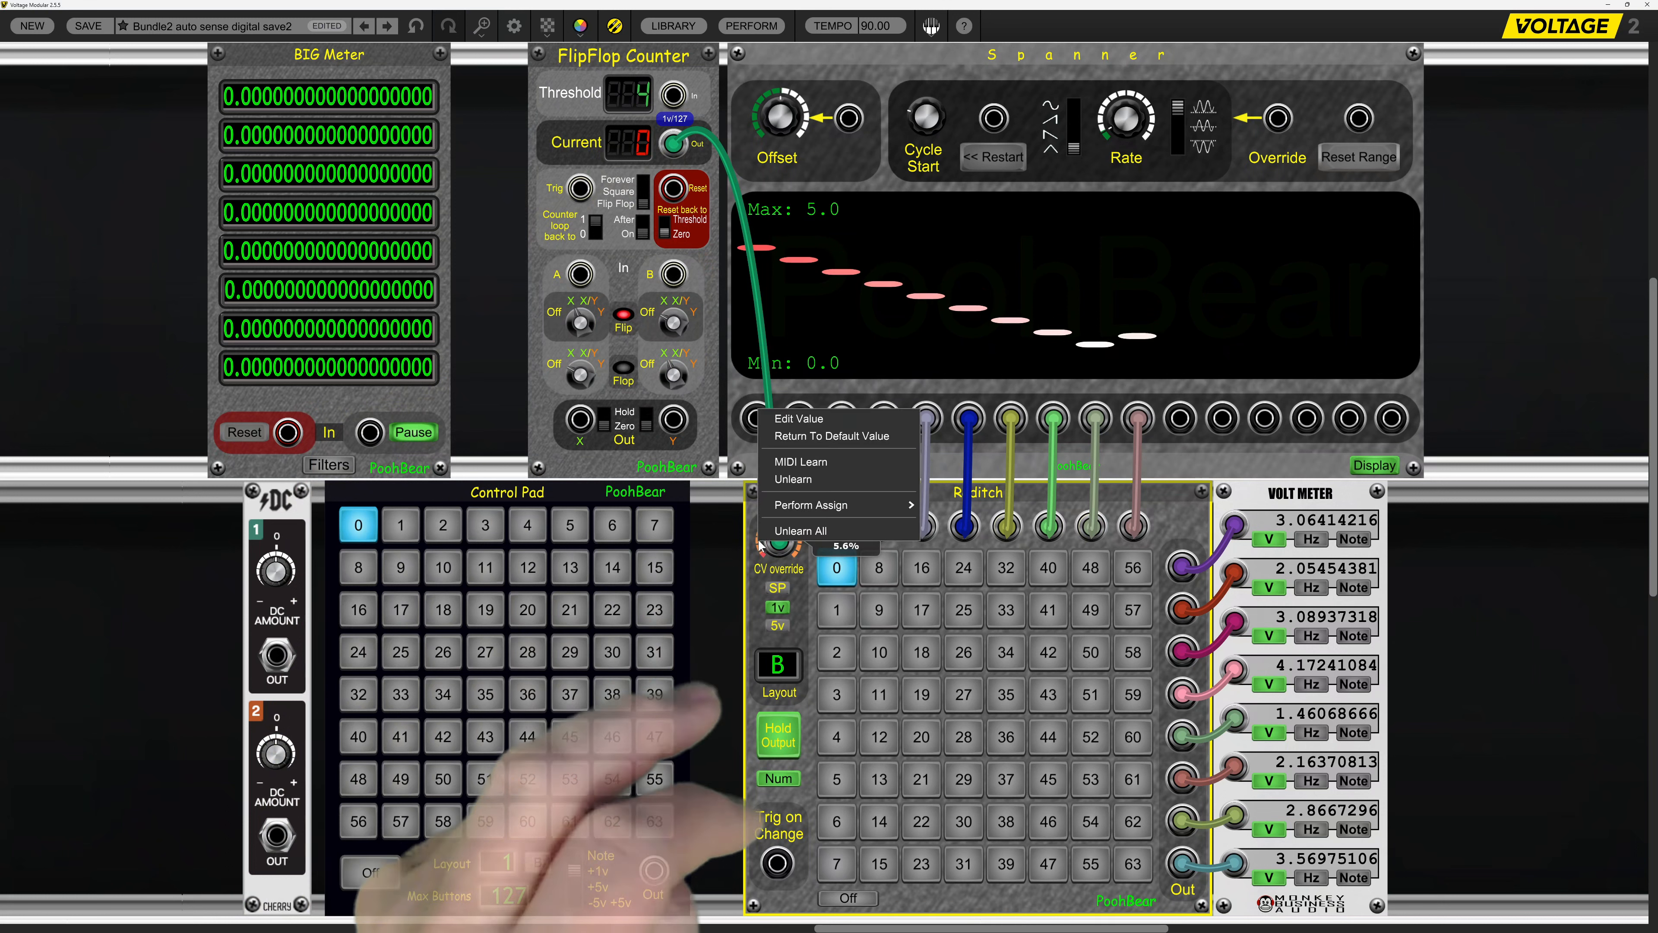
click(803, 421)
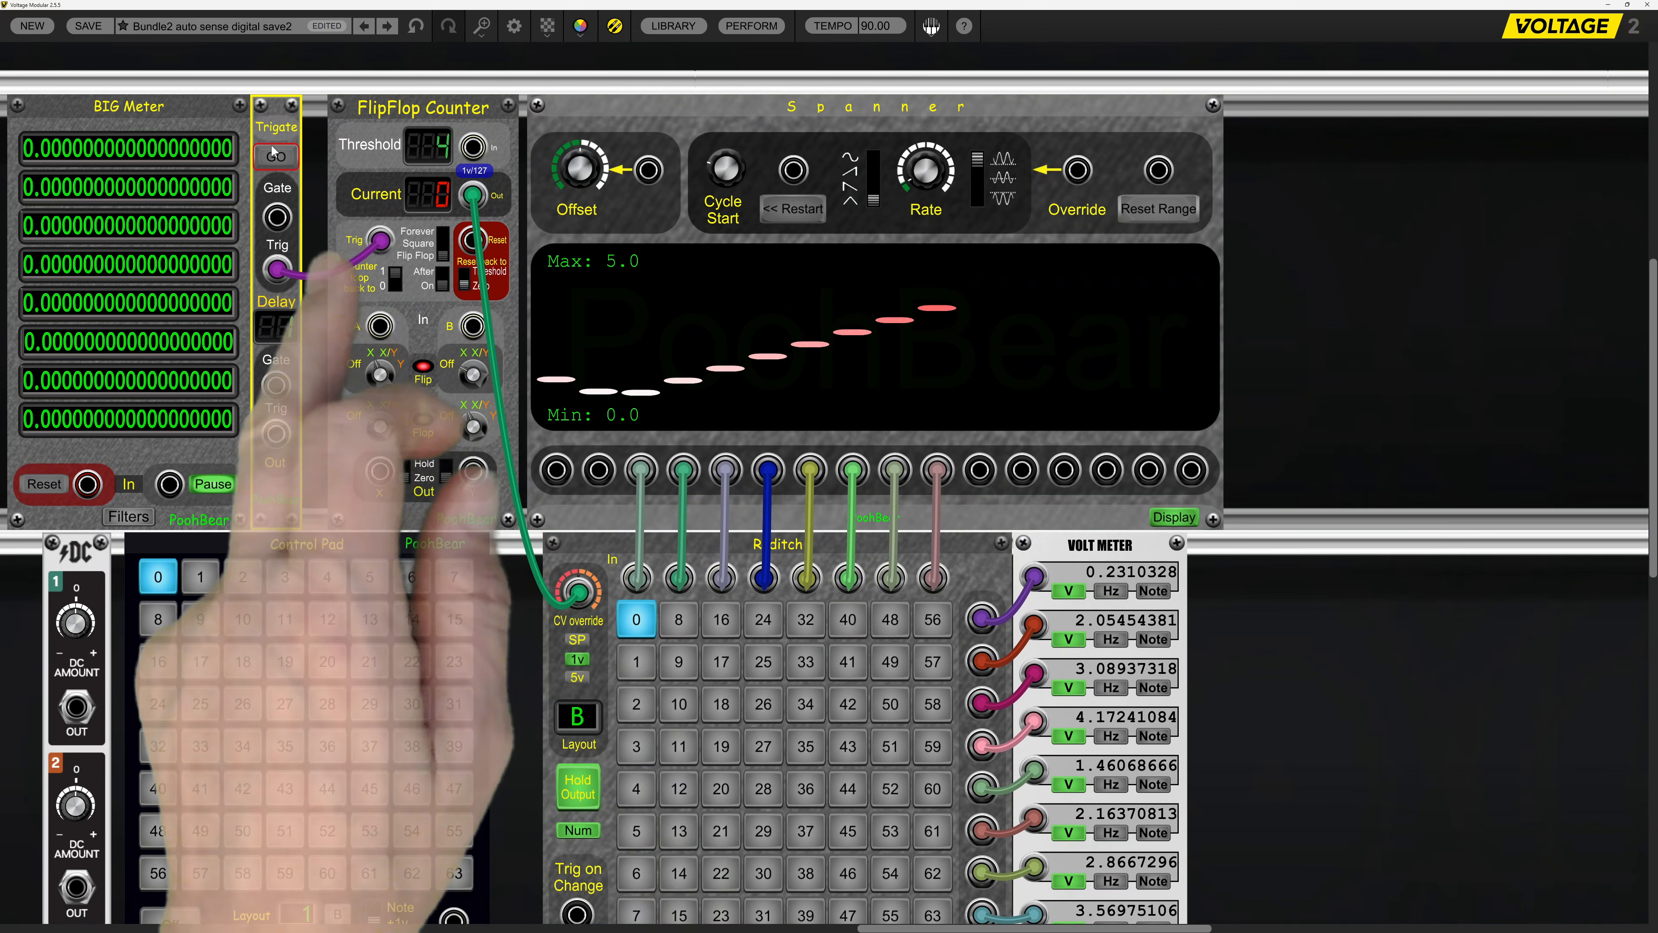
Advance the FlipFlop Counter to 3 with Trigate and raise Raditch's CV override attenuator to 100%.
click(279, 156)
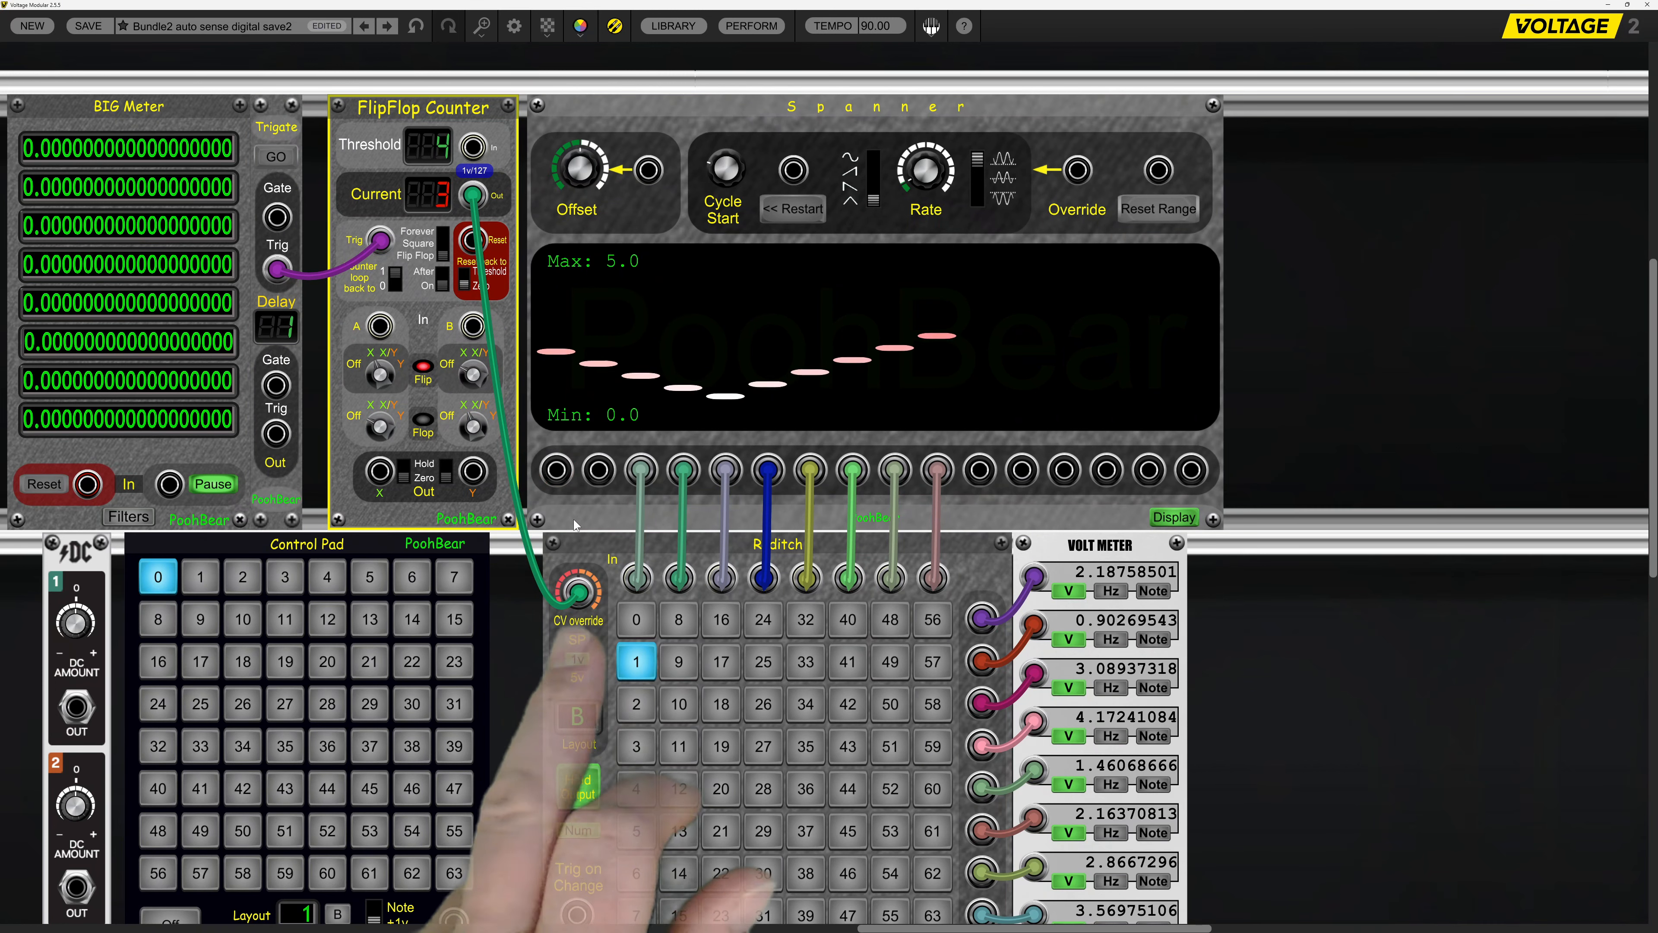
drag(568, 585, 552, 437)
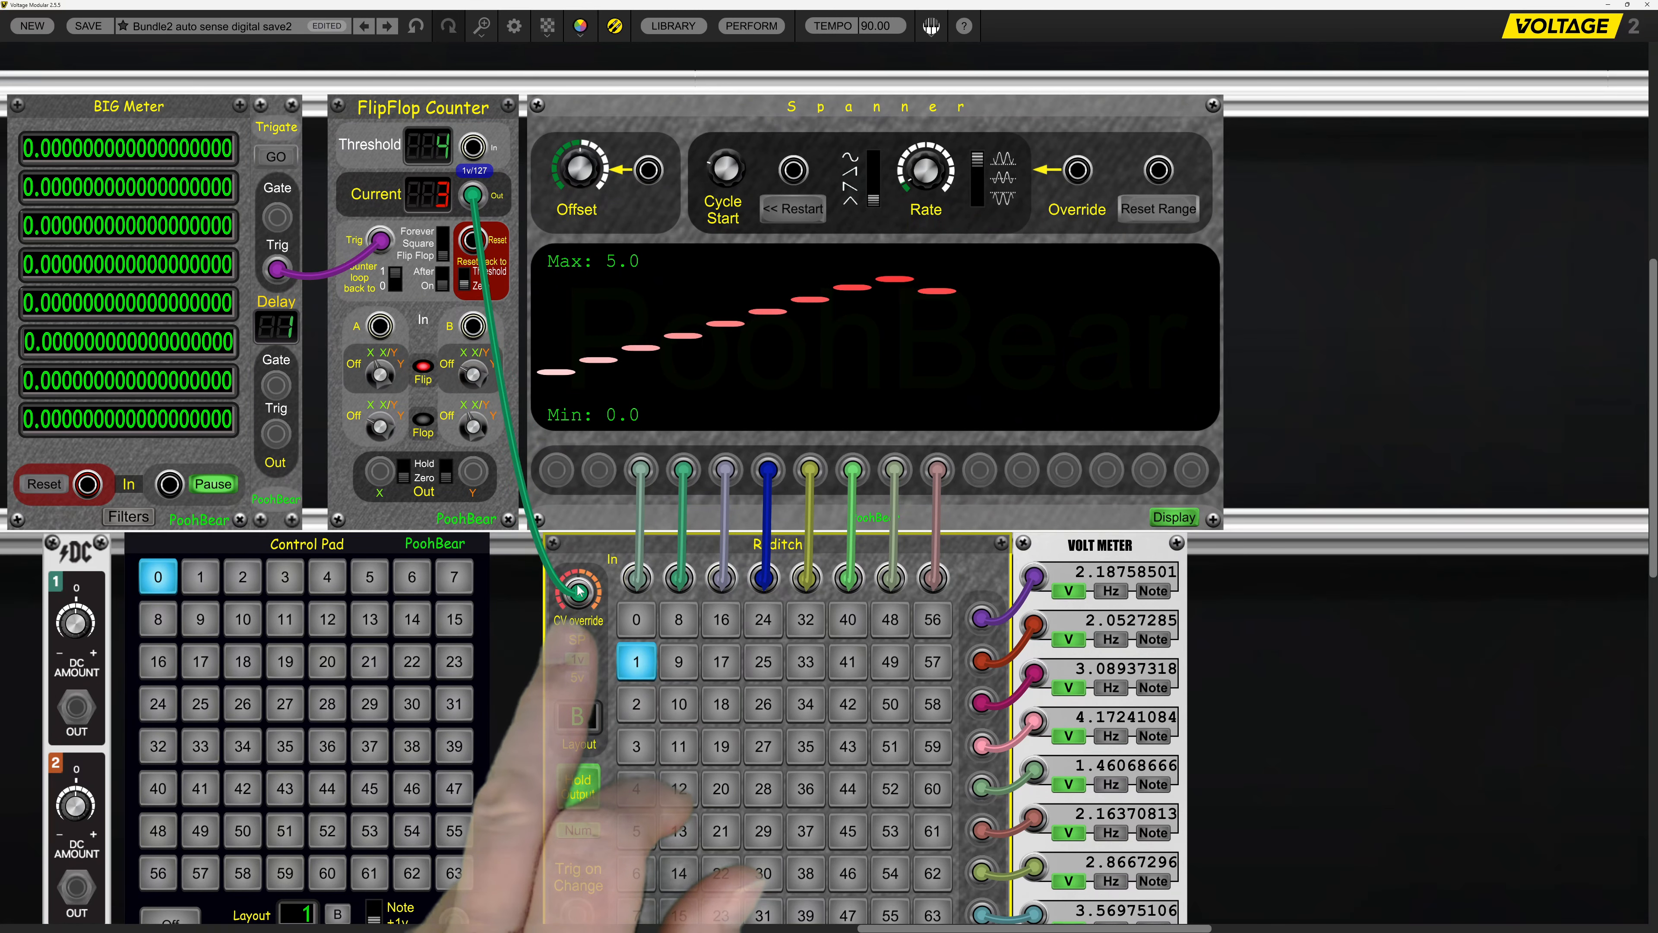
drag(579, 591, 565, 595)
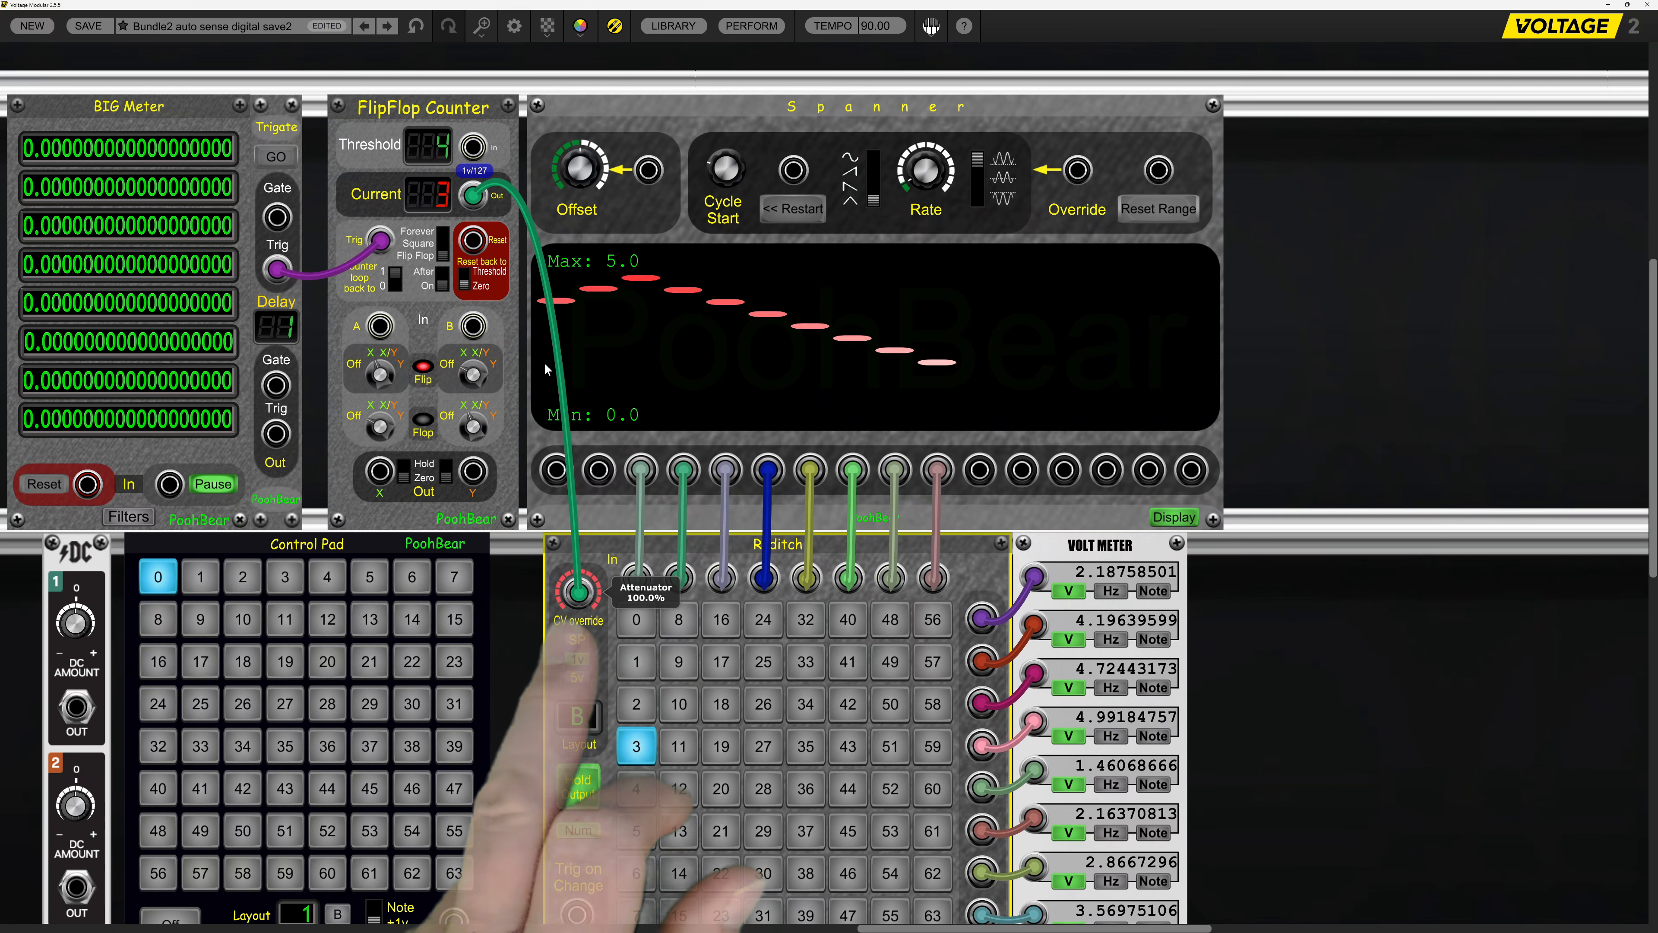
Set the FlipFlop Counter's Threshold to 7 and step it with Trigate up to 7 and around to 1.
drag(424, 137, 422, 139)
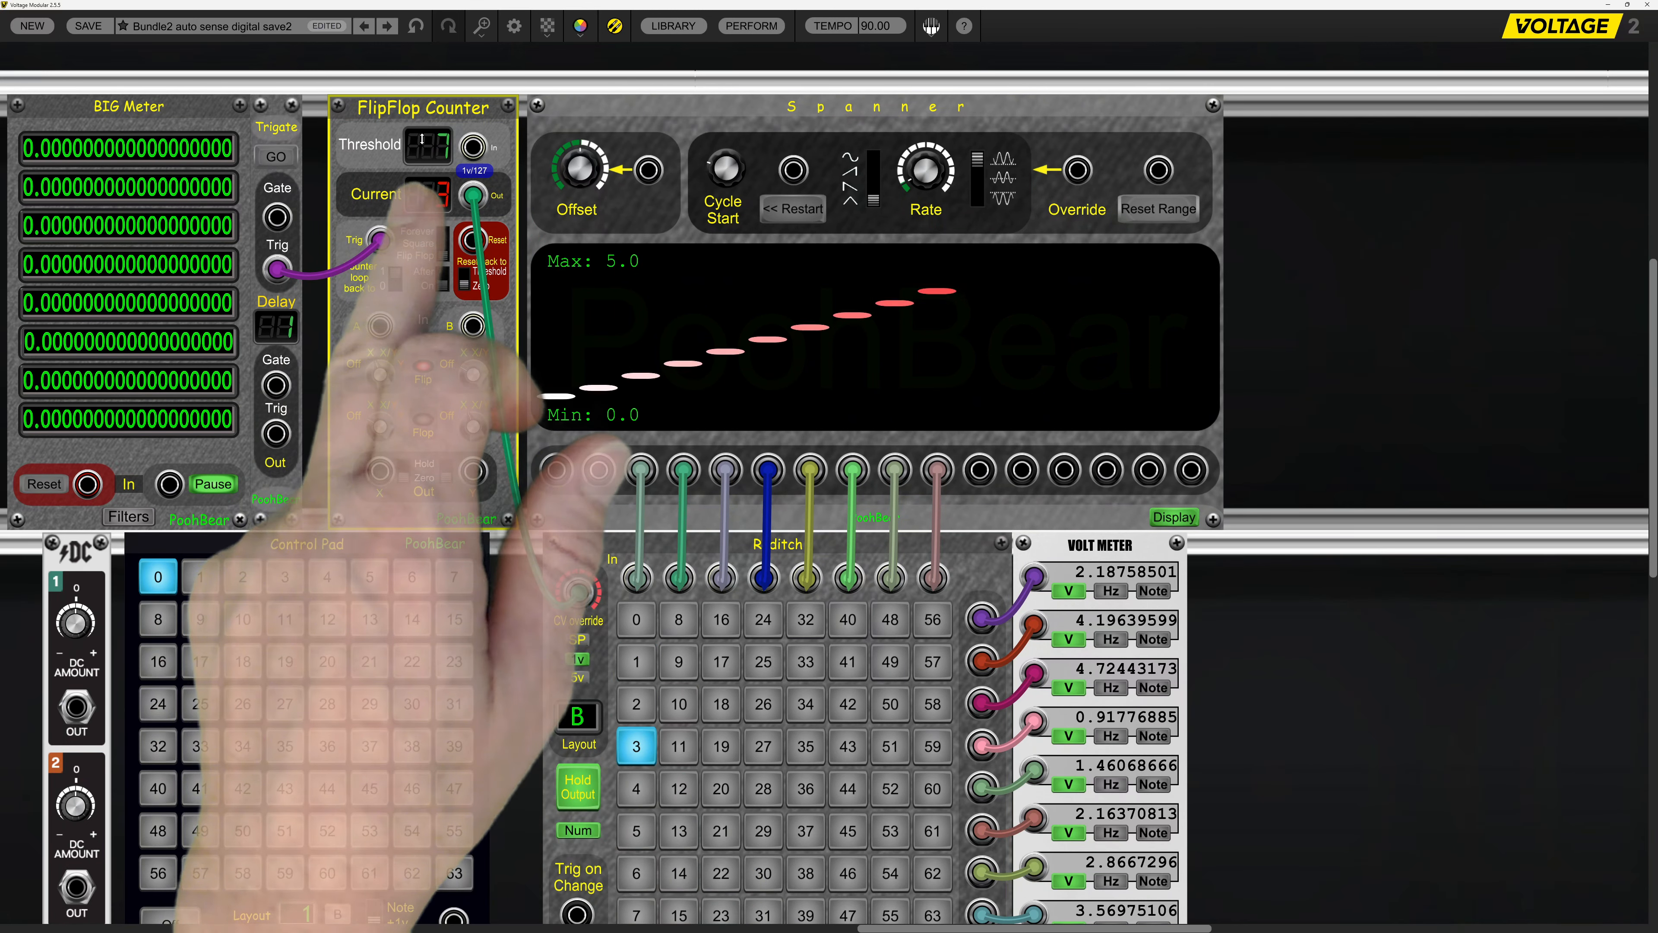
click(284, 160)
scroll(853, 645, down, 1)
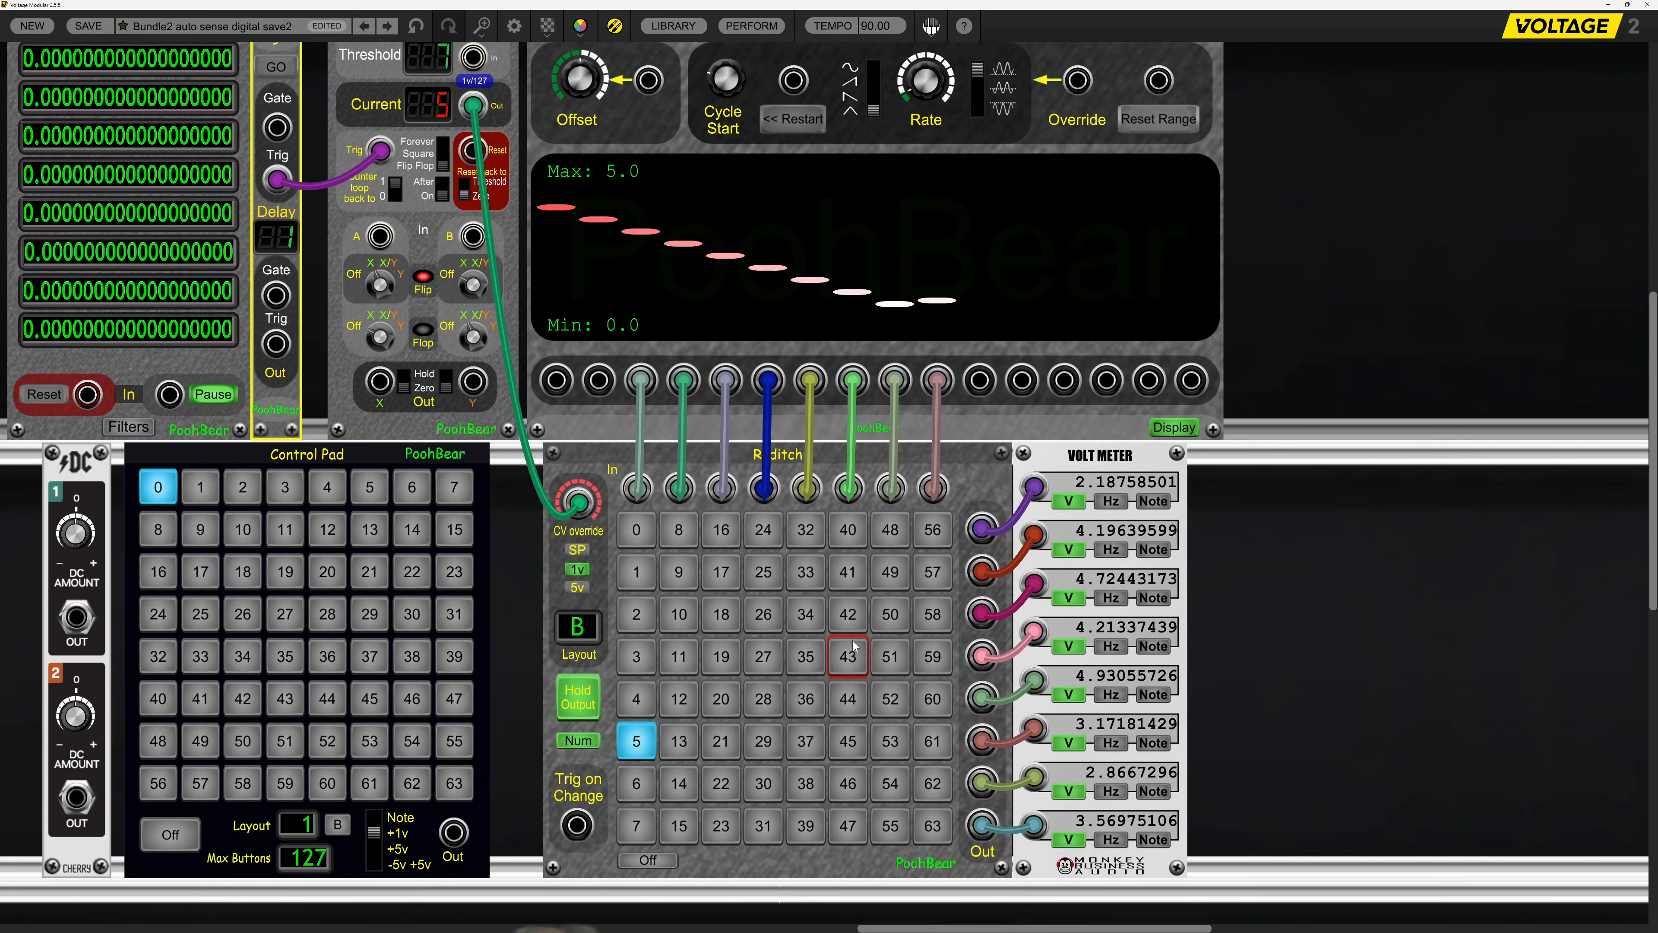
click(289, 76)
click(290, 76)
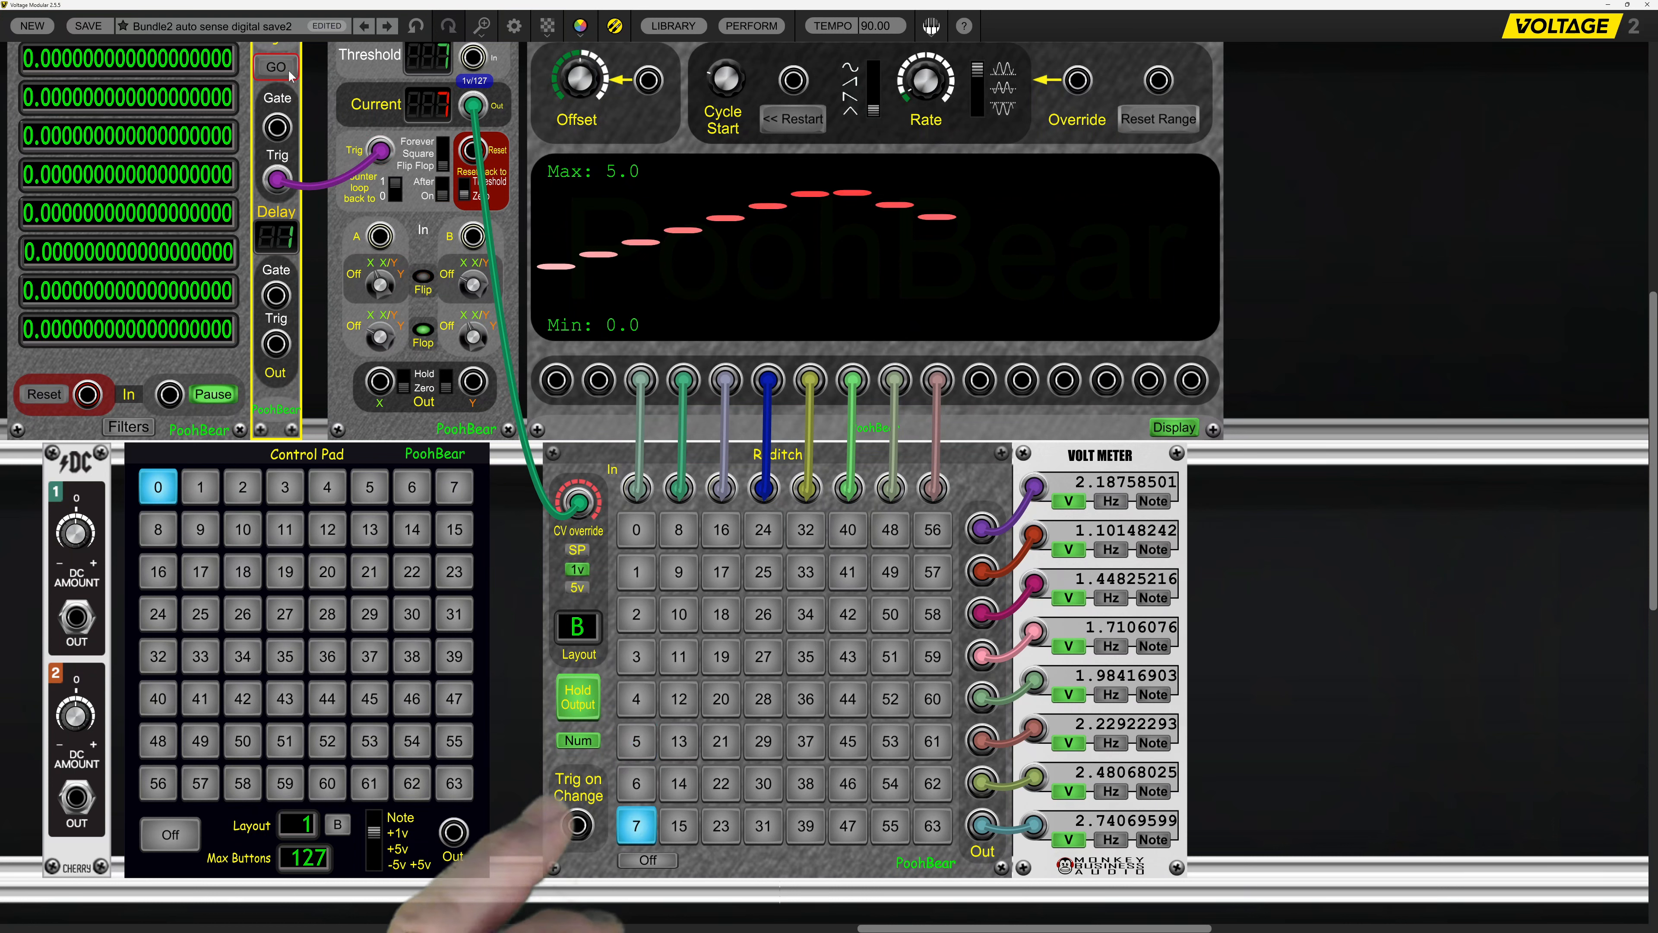
click(289, 76)
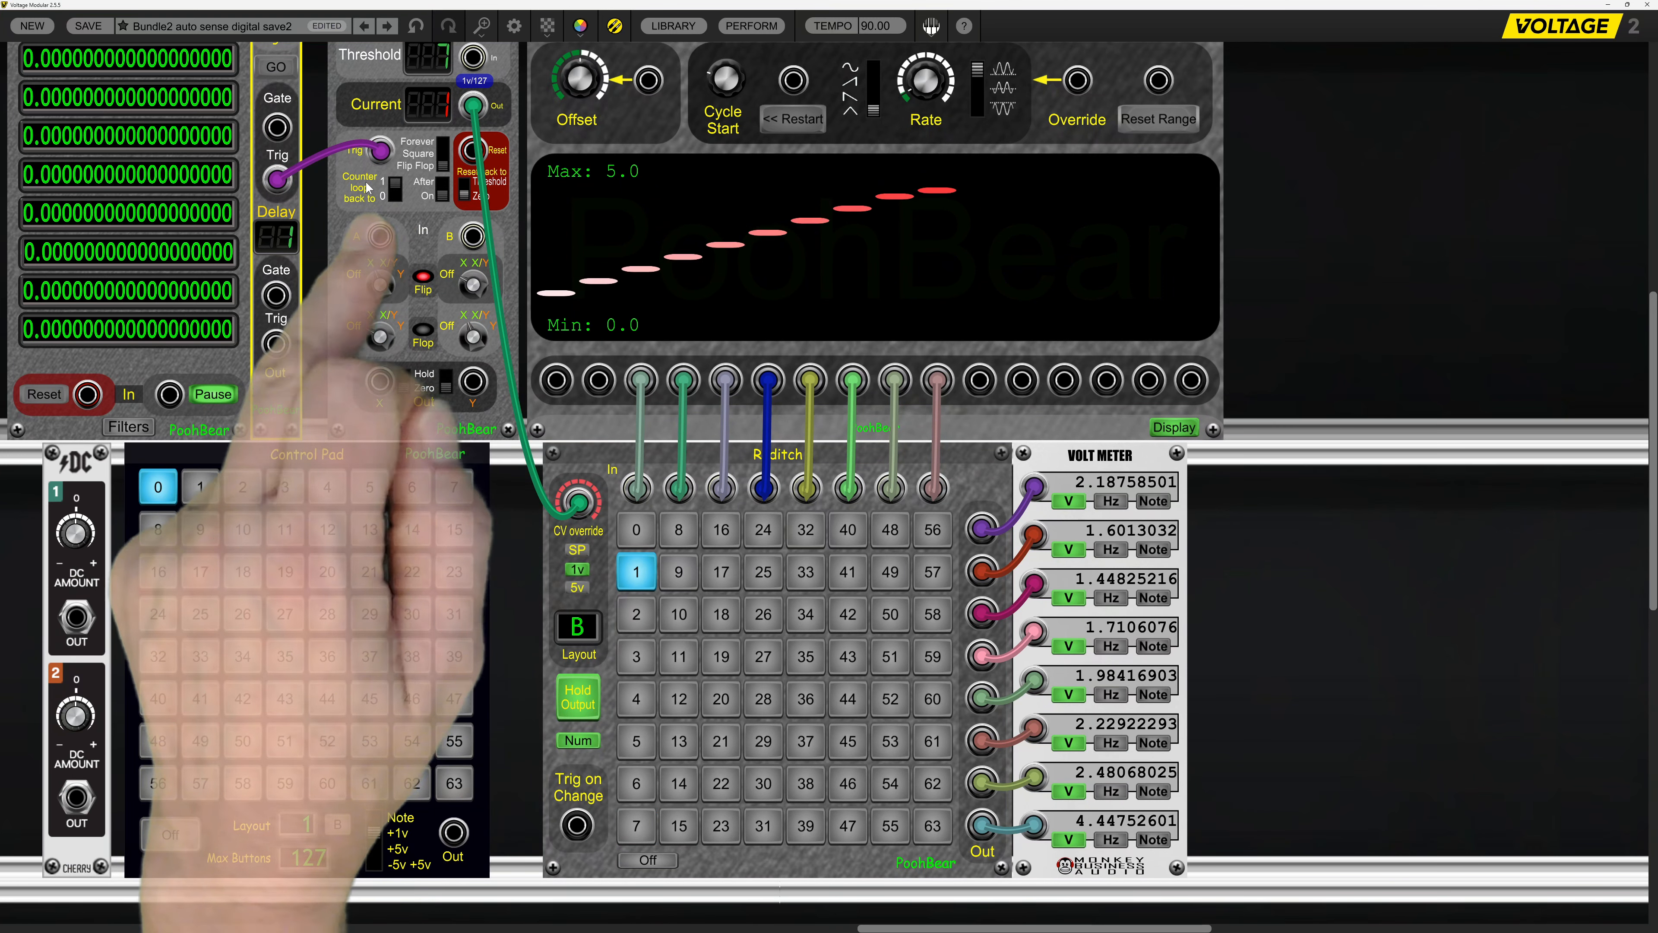
Make the FlipFlop Counter loop back to 0 and step it with Trigate from 7 to 0, selecting Raditch's Off before the wrap.
click(396, 193)
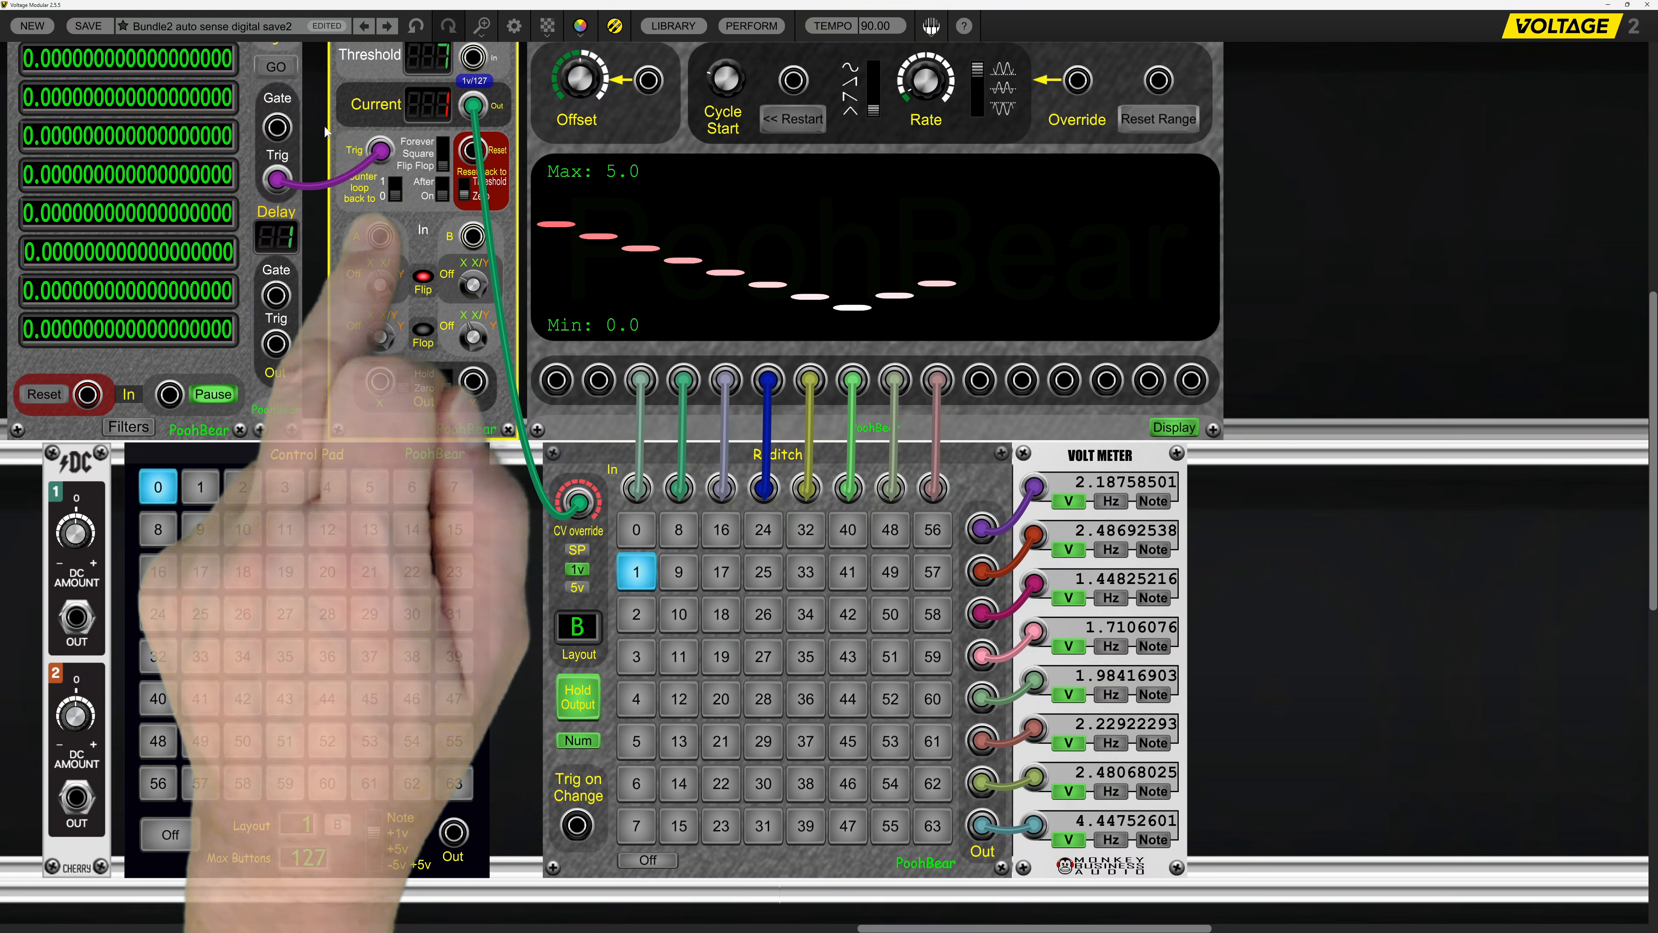
click(278, 77)
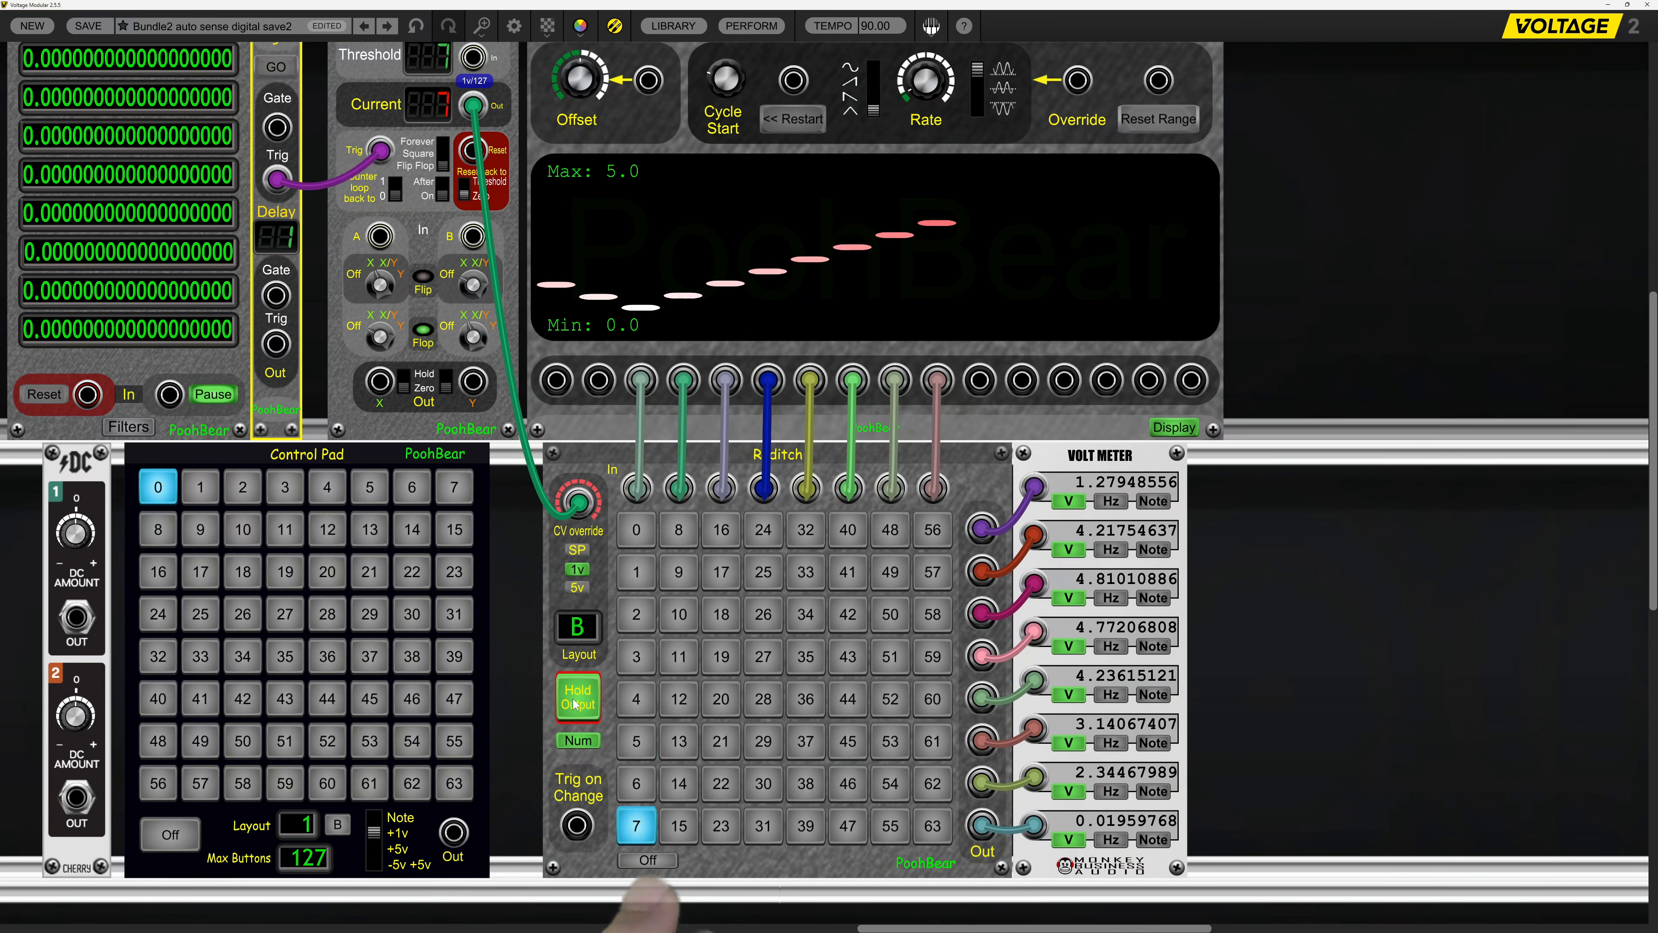
click(638, 863)
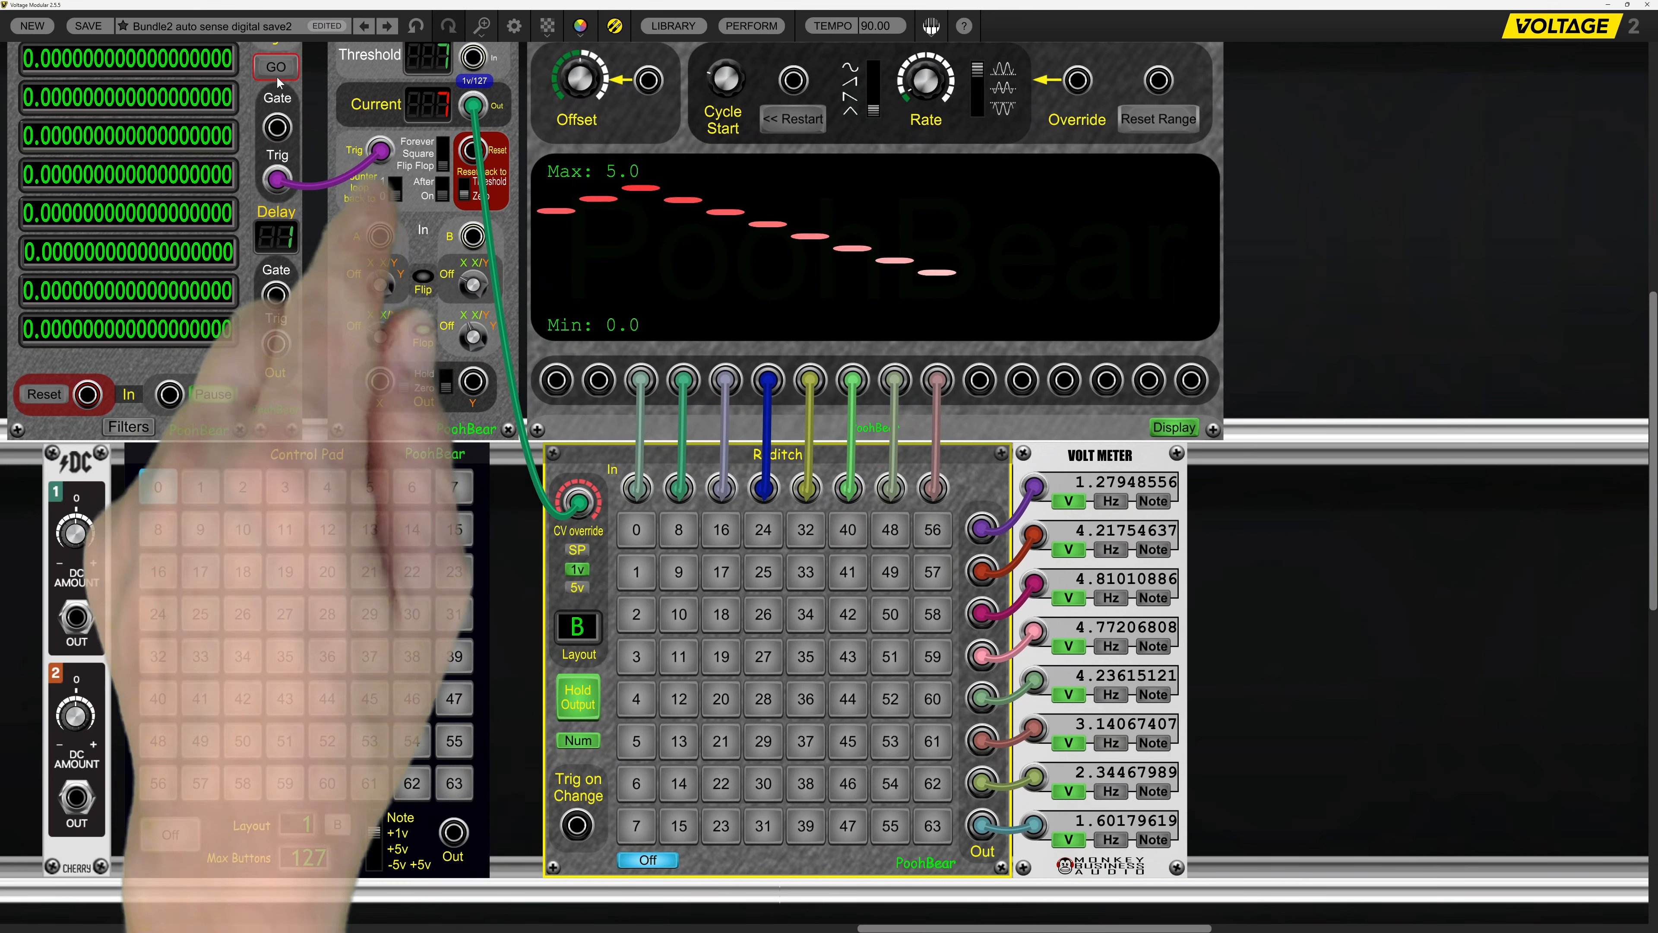
click(277, 69)
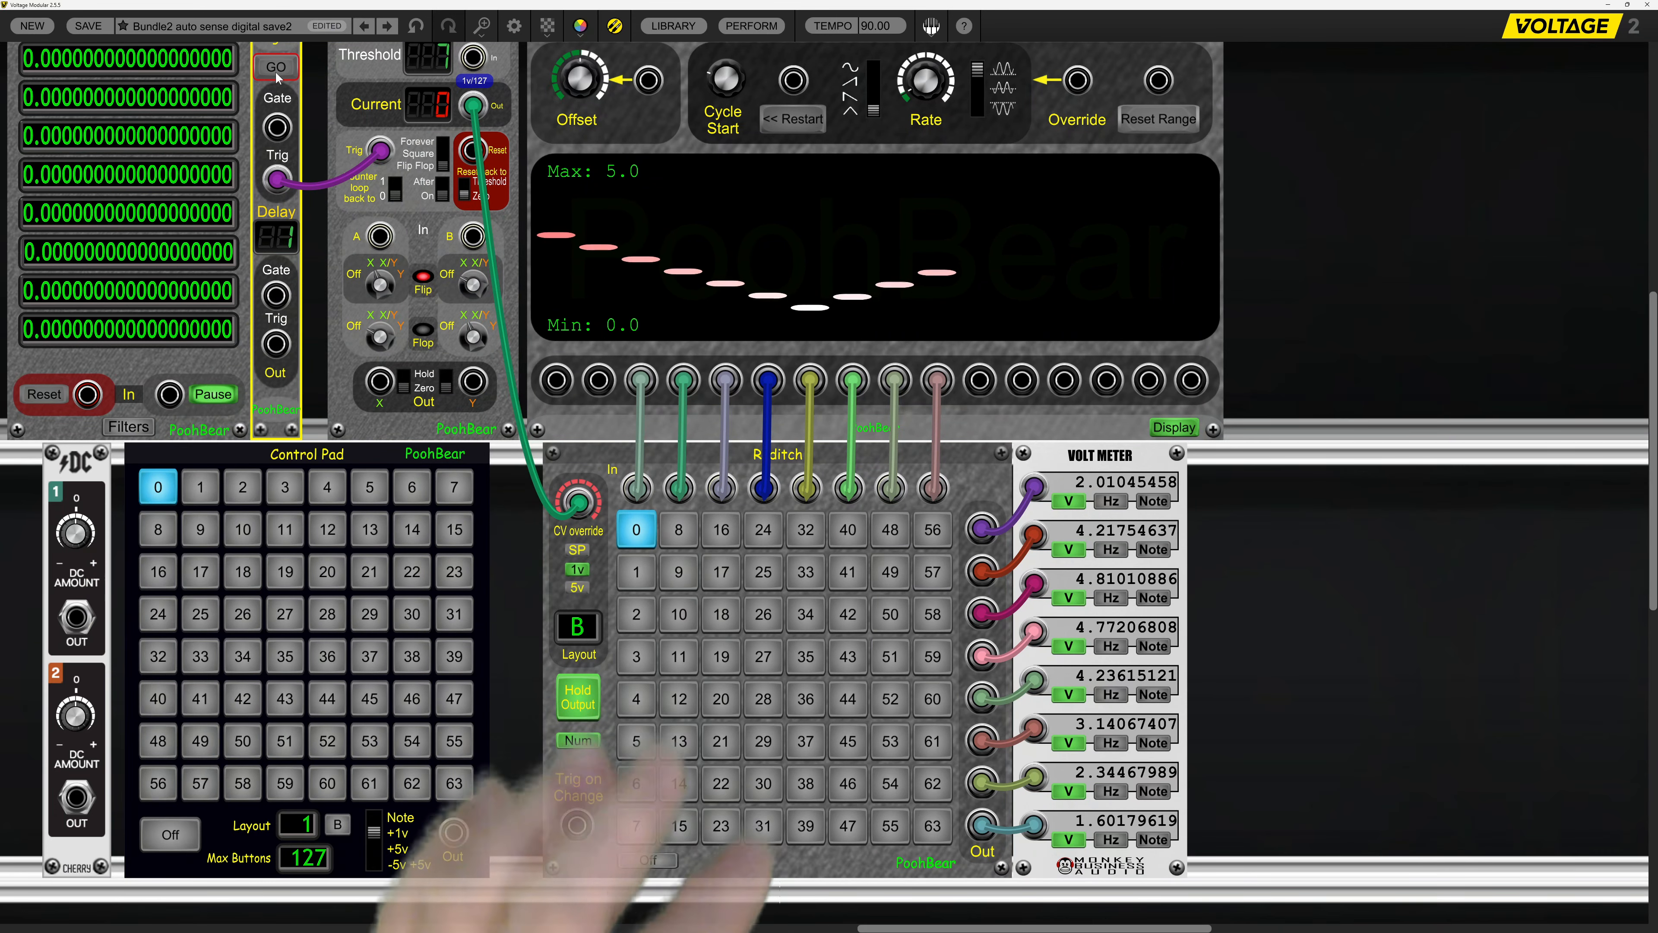
Select button 1 on the Control Pad and patch its output to both Raditch's CV override and the BIG Meter's input.
click(210, 491)
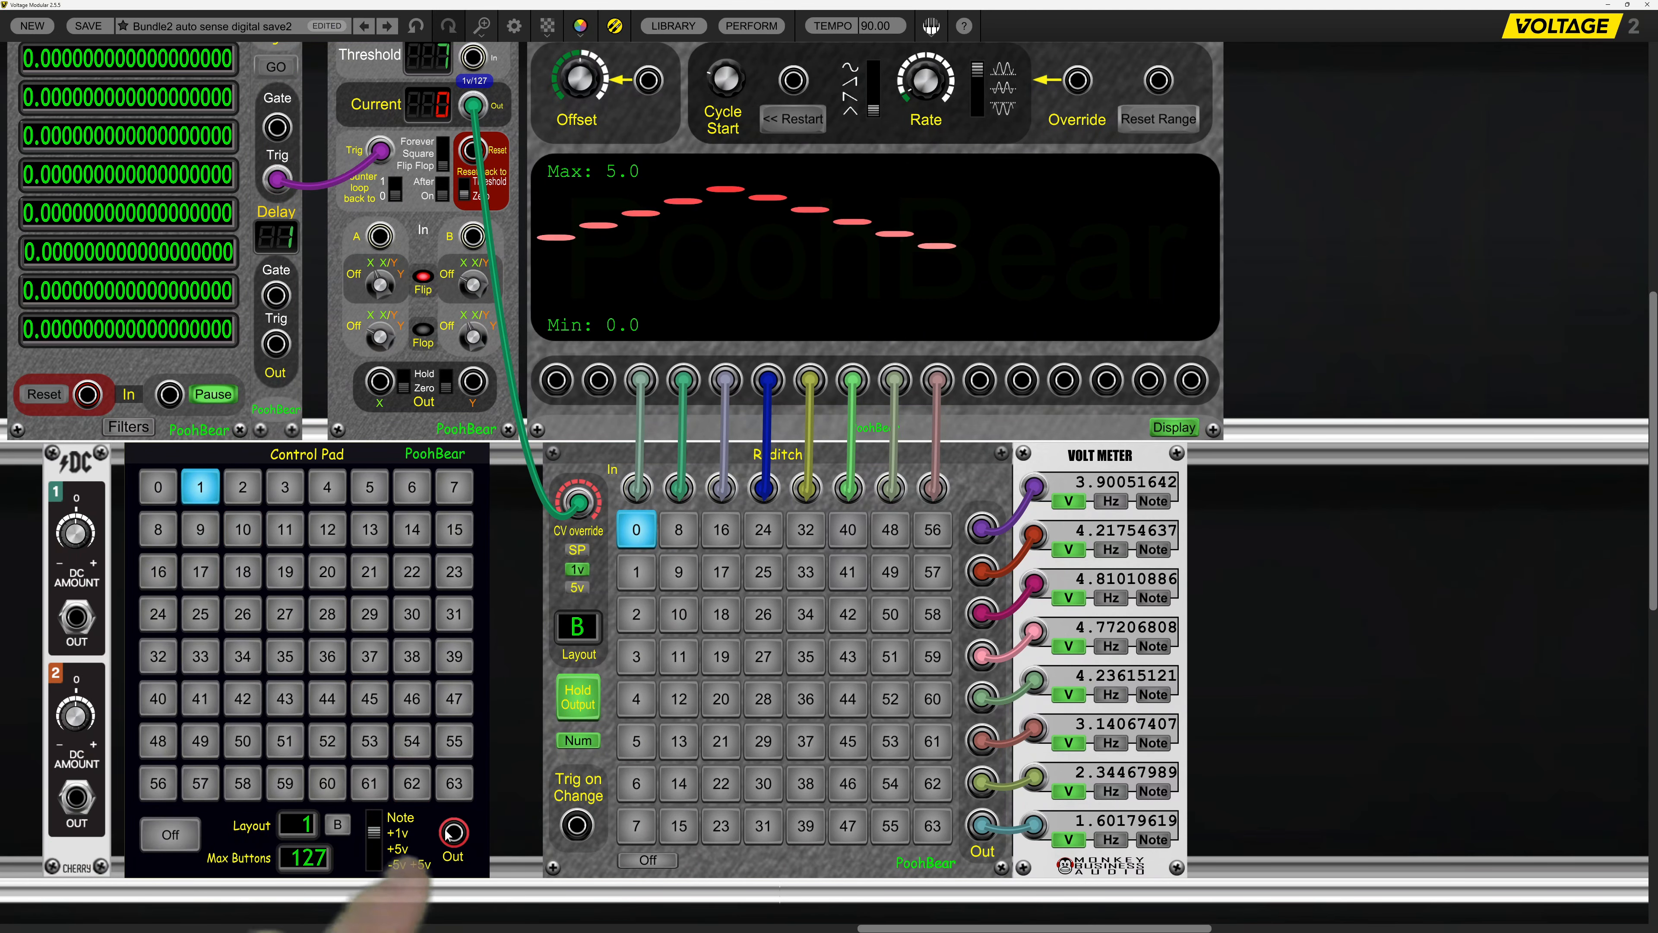
drag(450, 833, 578, 502)
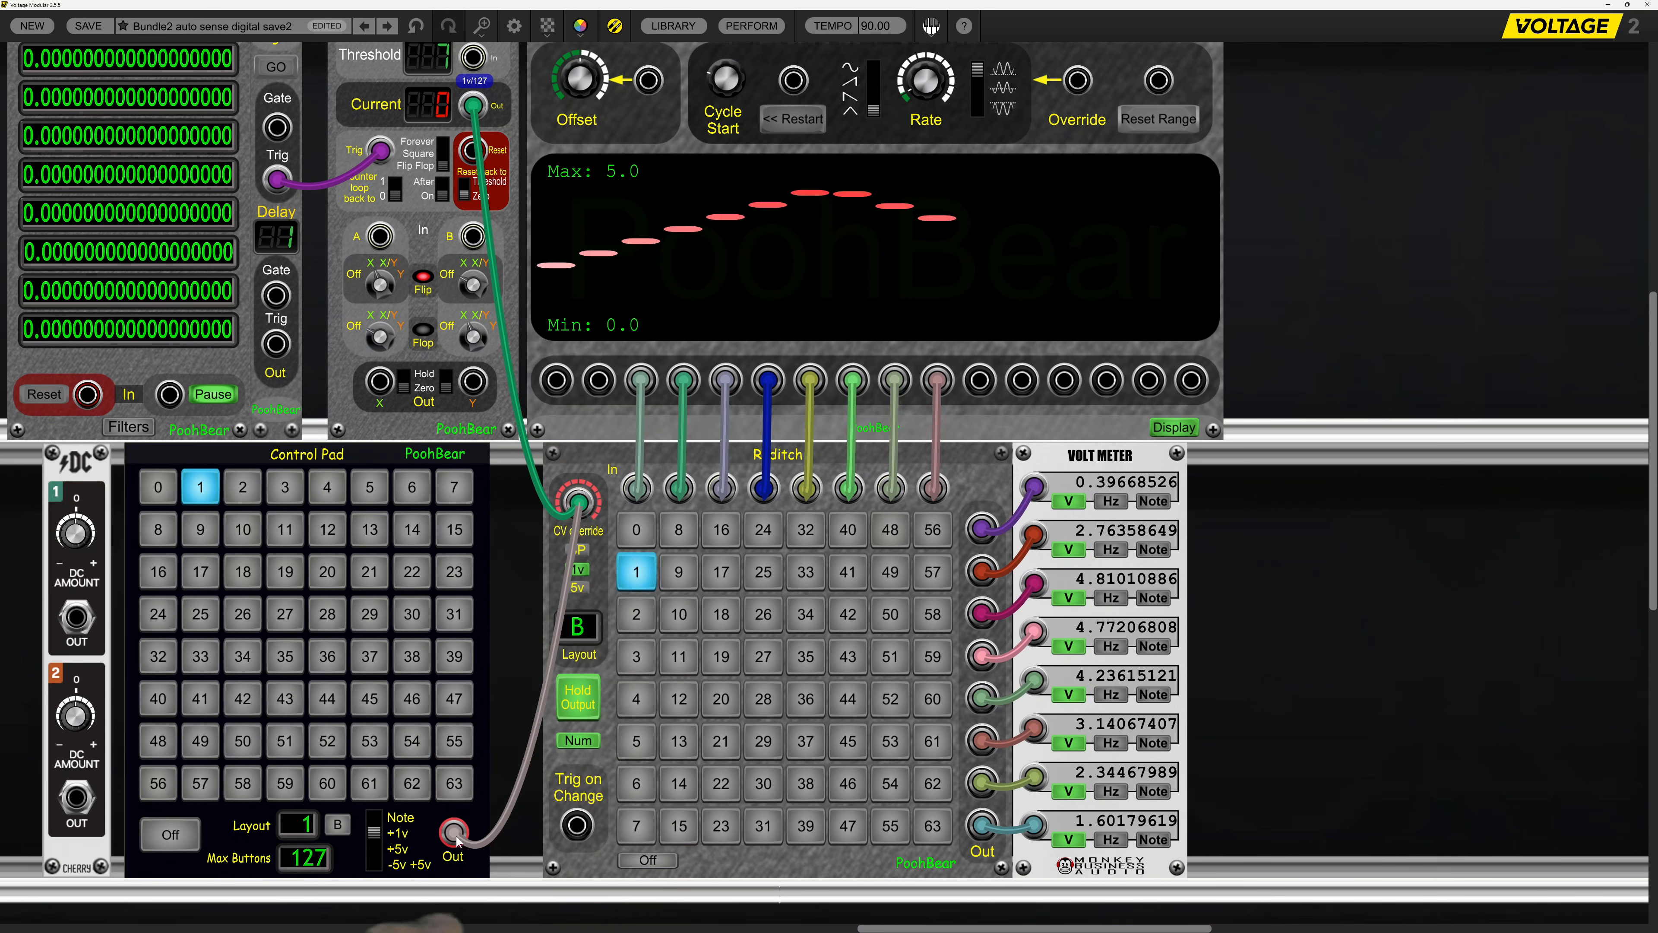
drag(442, 810, 249, 457)
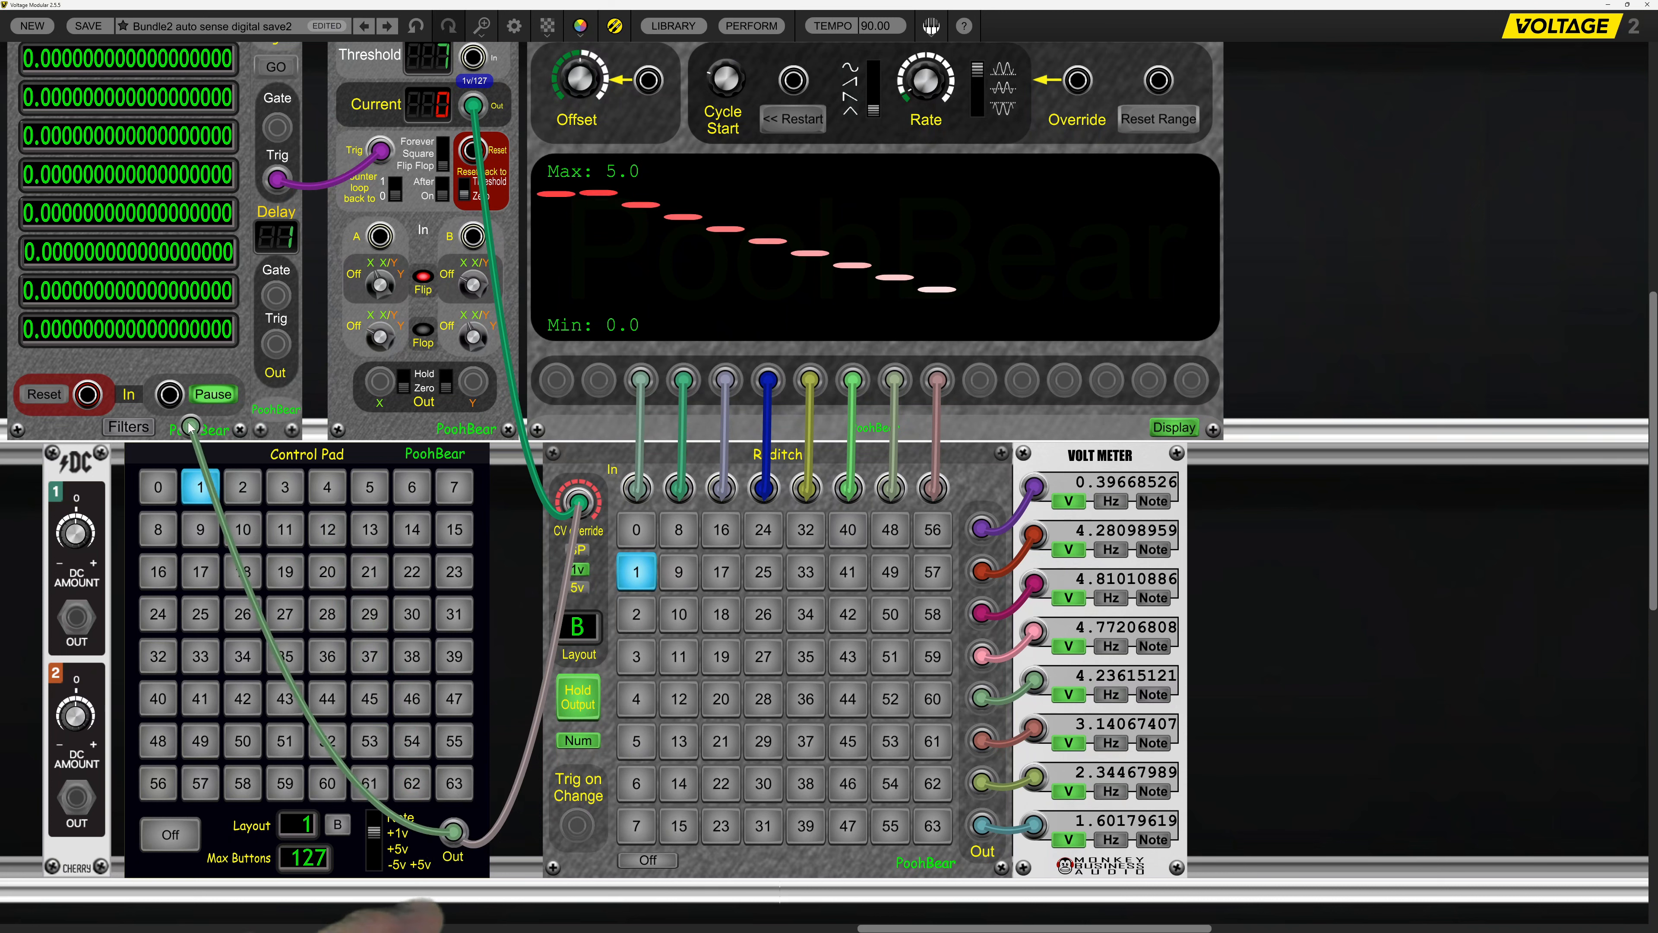
drag(174, 399, 171, 395)
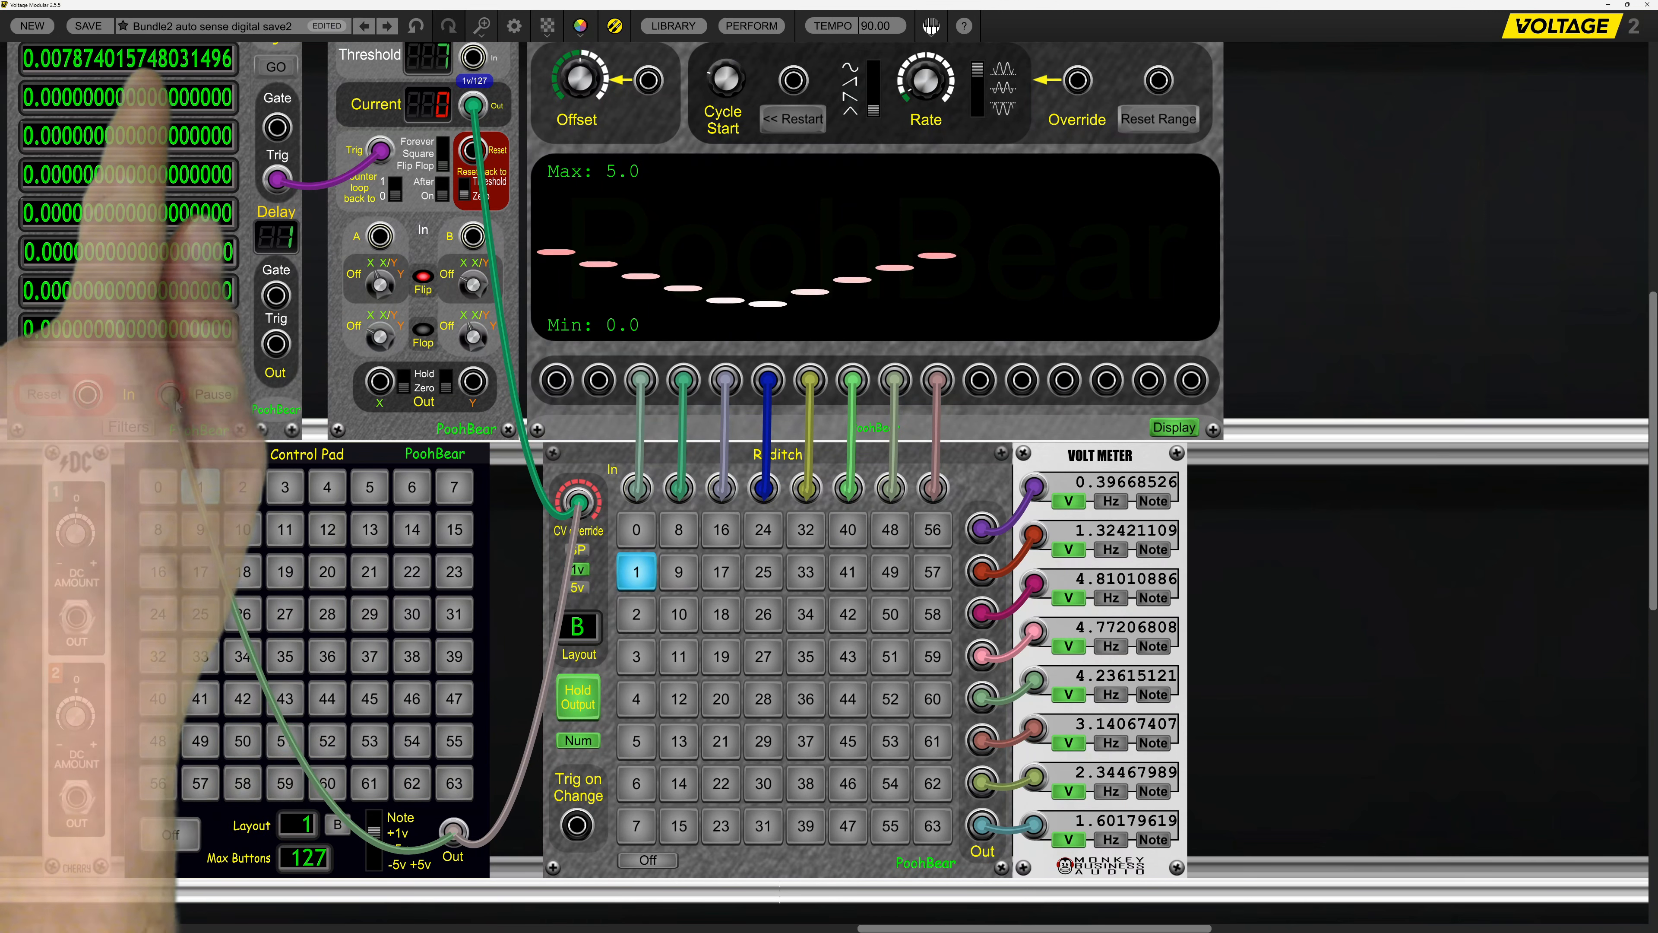
Set DC Amount 1 to -0.007874015748031496 and patch its output into the BIG Meter in place of the Control Pad.
click(177, 65)
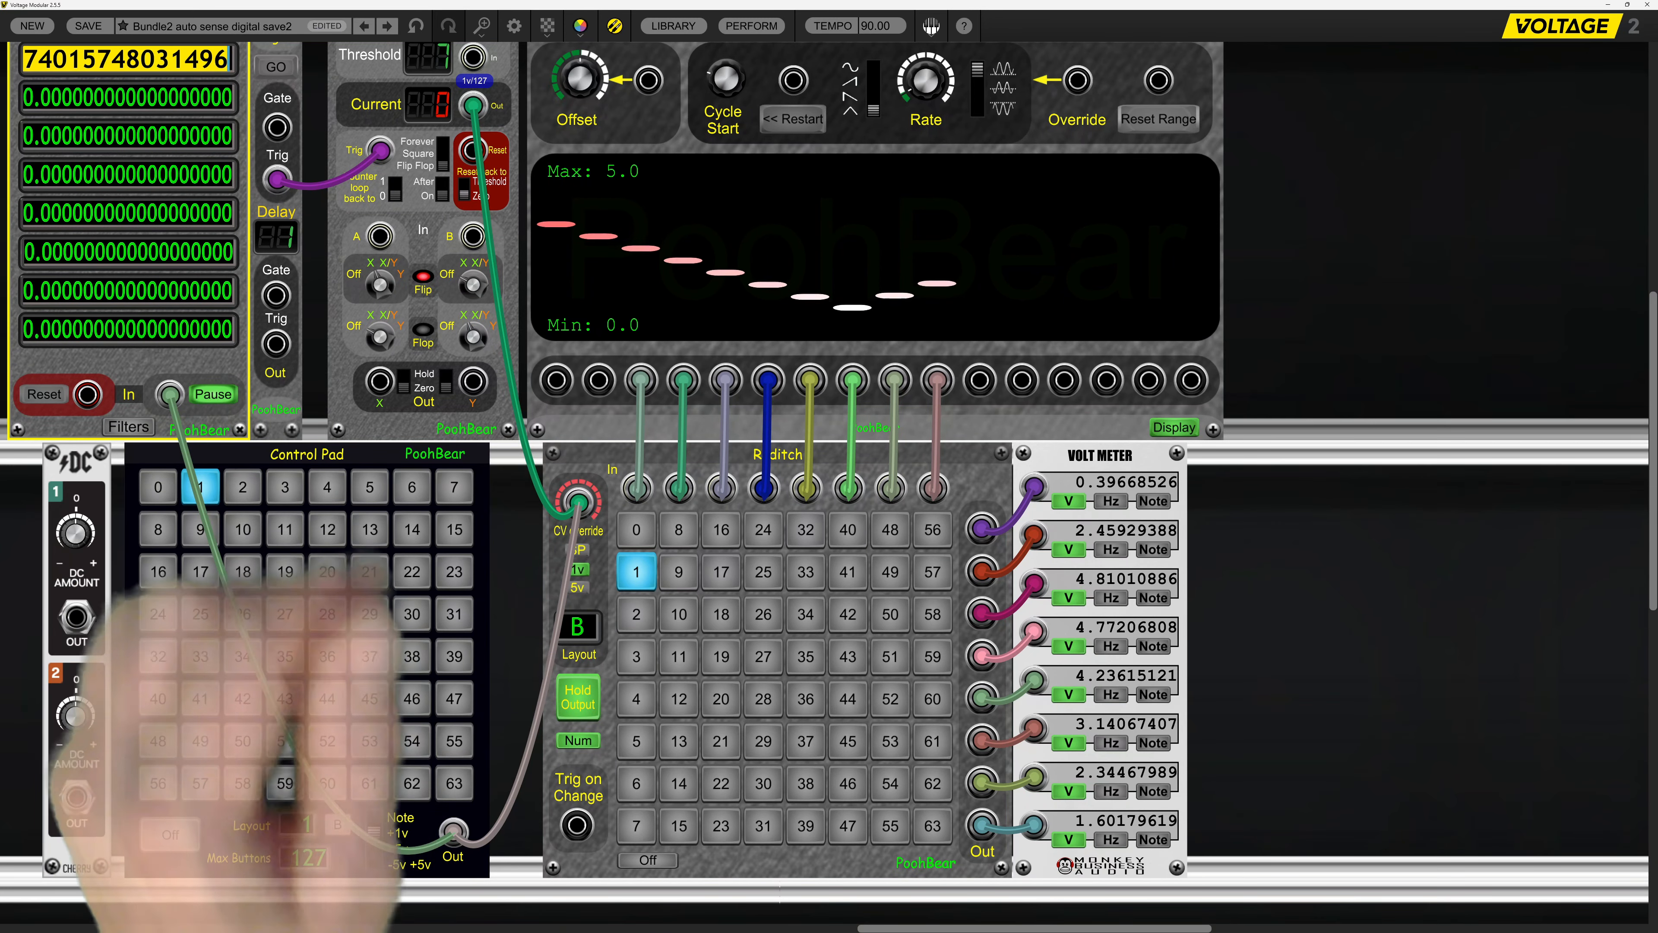
right_click(77, 534)
click(142, 413)
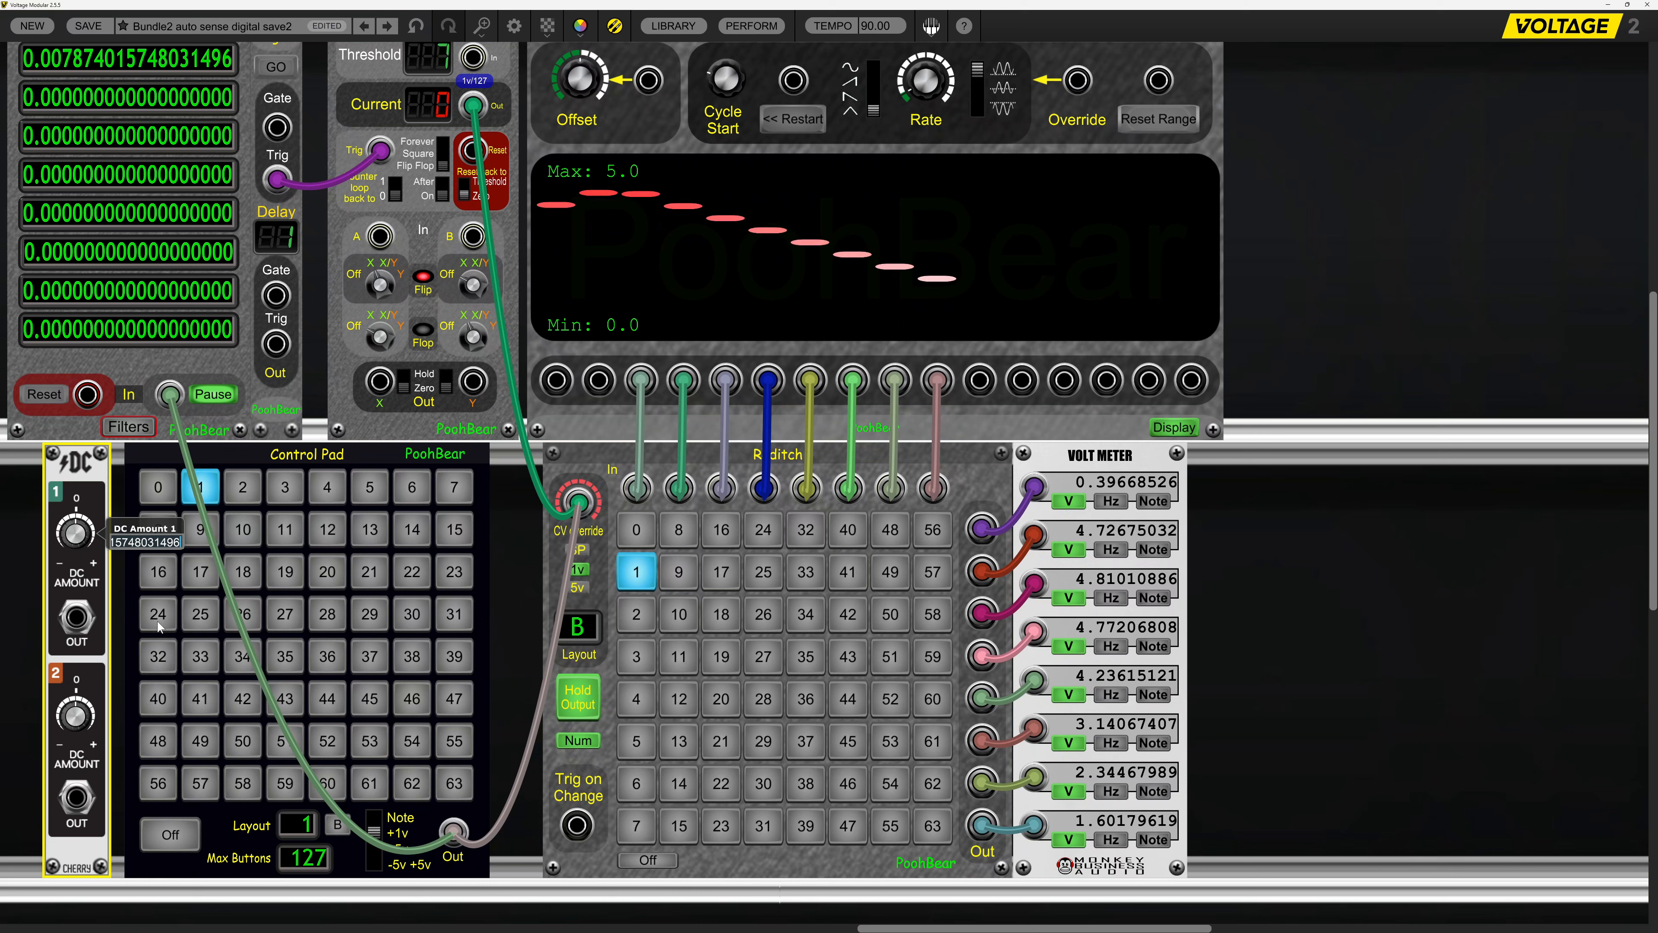
key(Return)
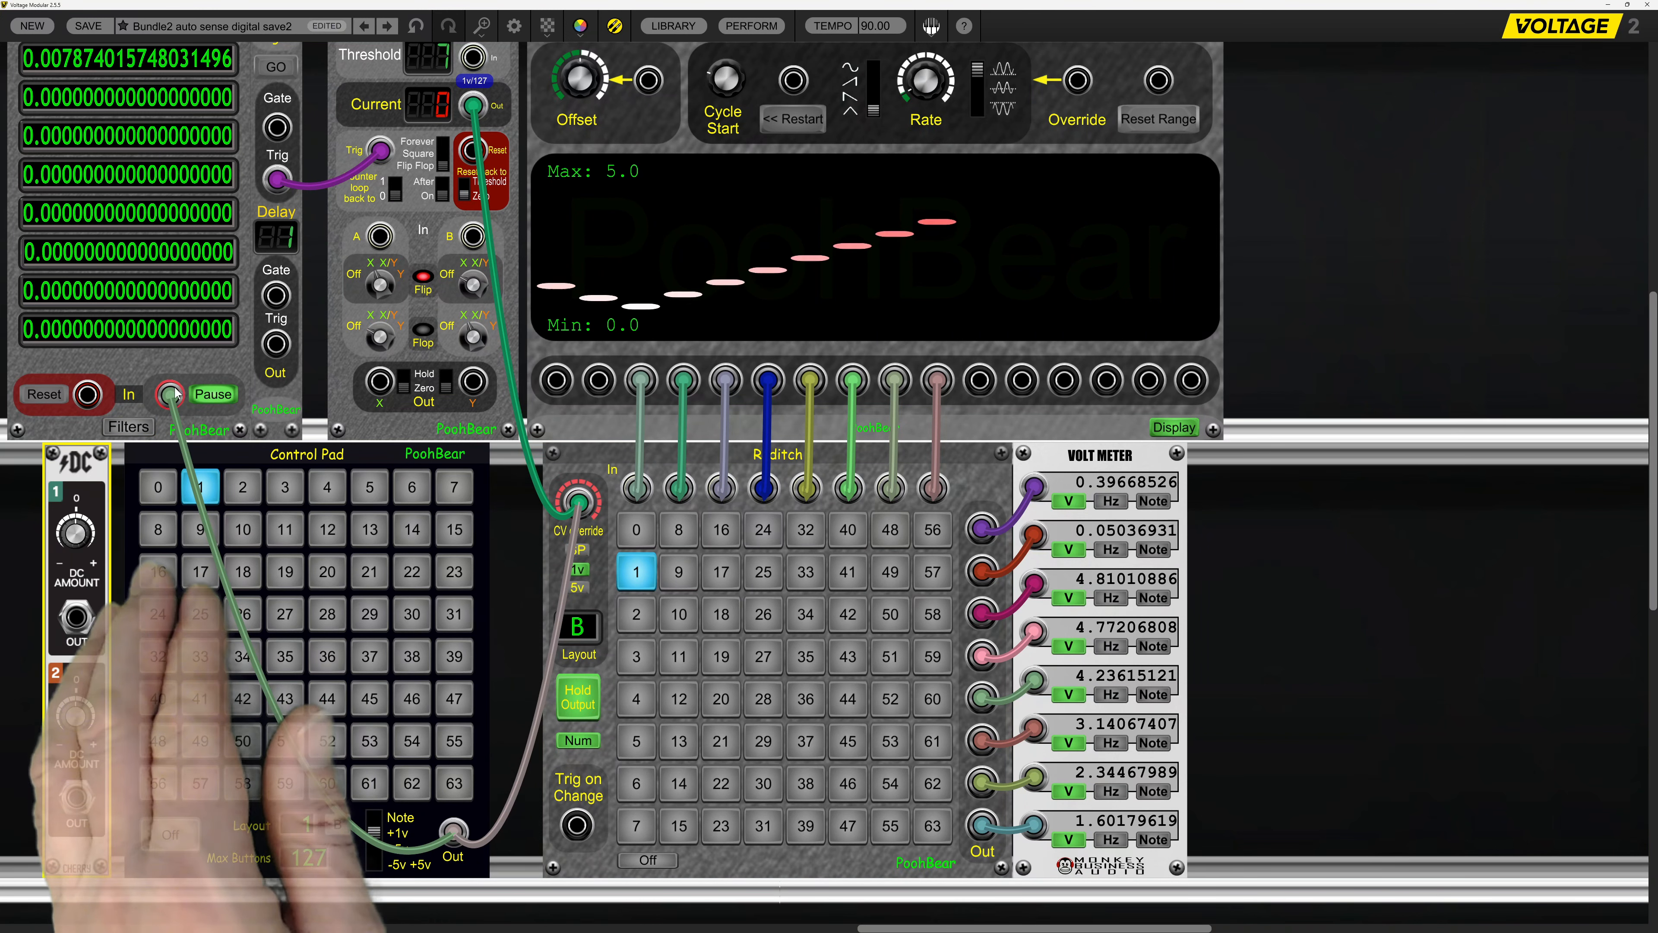
drag(174, 392, 73, 619)
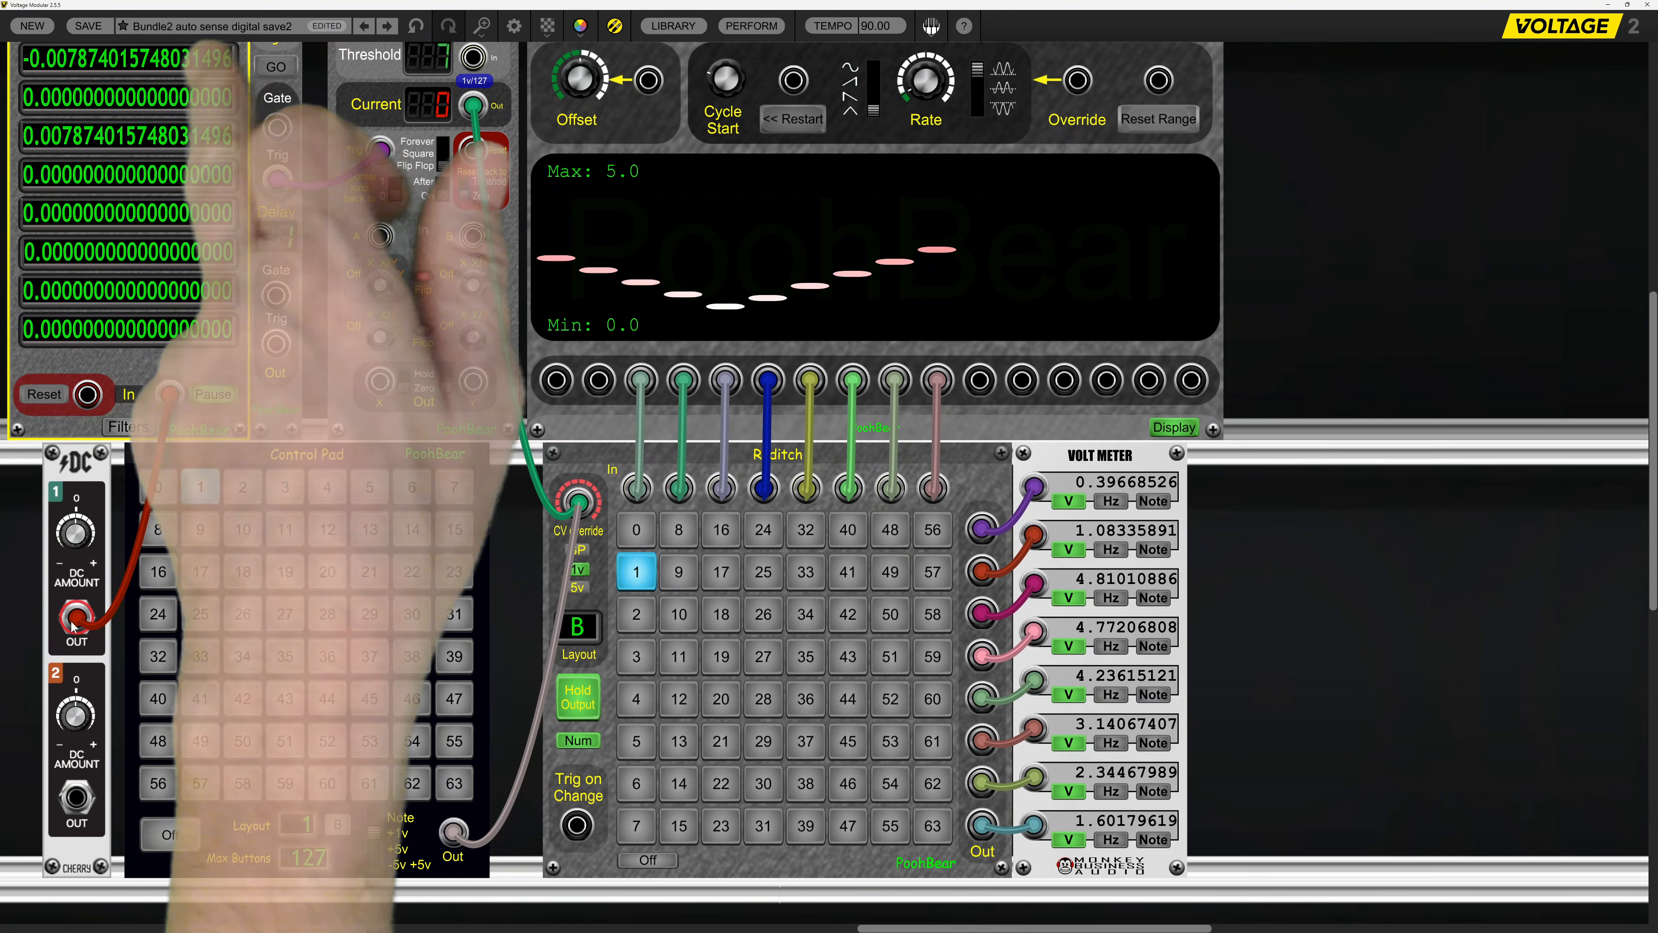
mouse_move(87, 539)
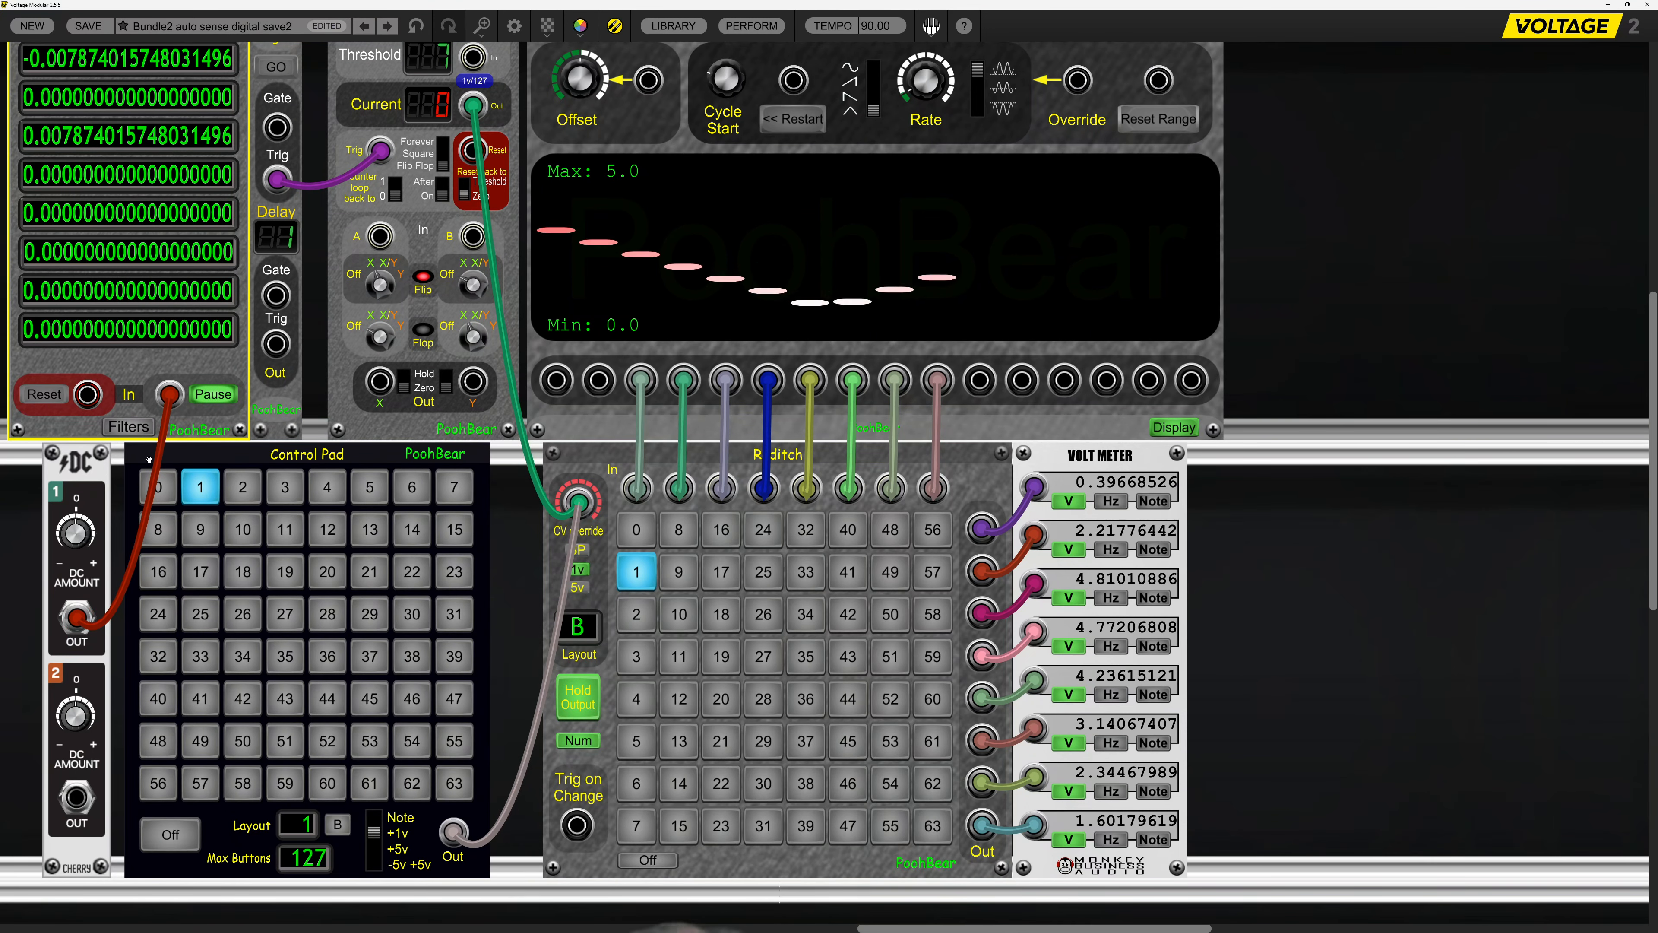
Move the DC output cable from the BIG Meter to Raditch's CV override and remove the Control Pad cable there.
drag(171, 395, 291, 504)
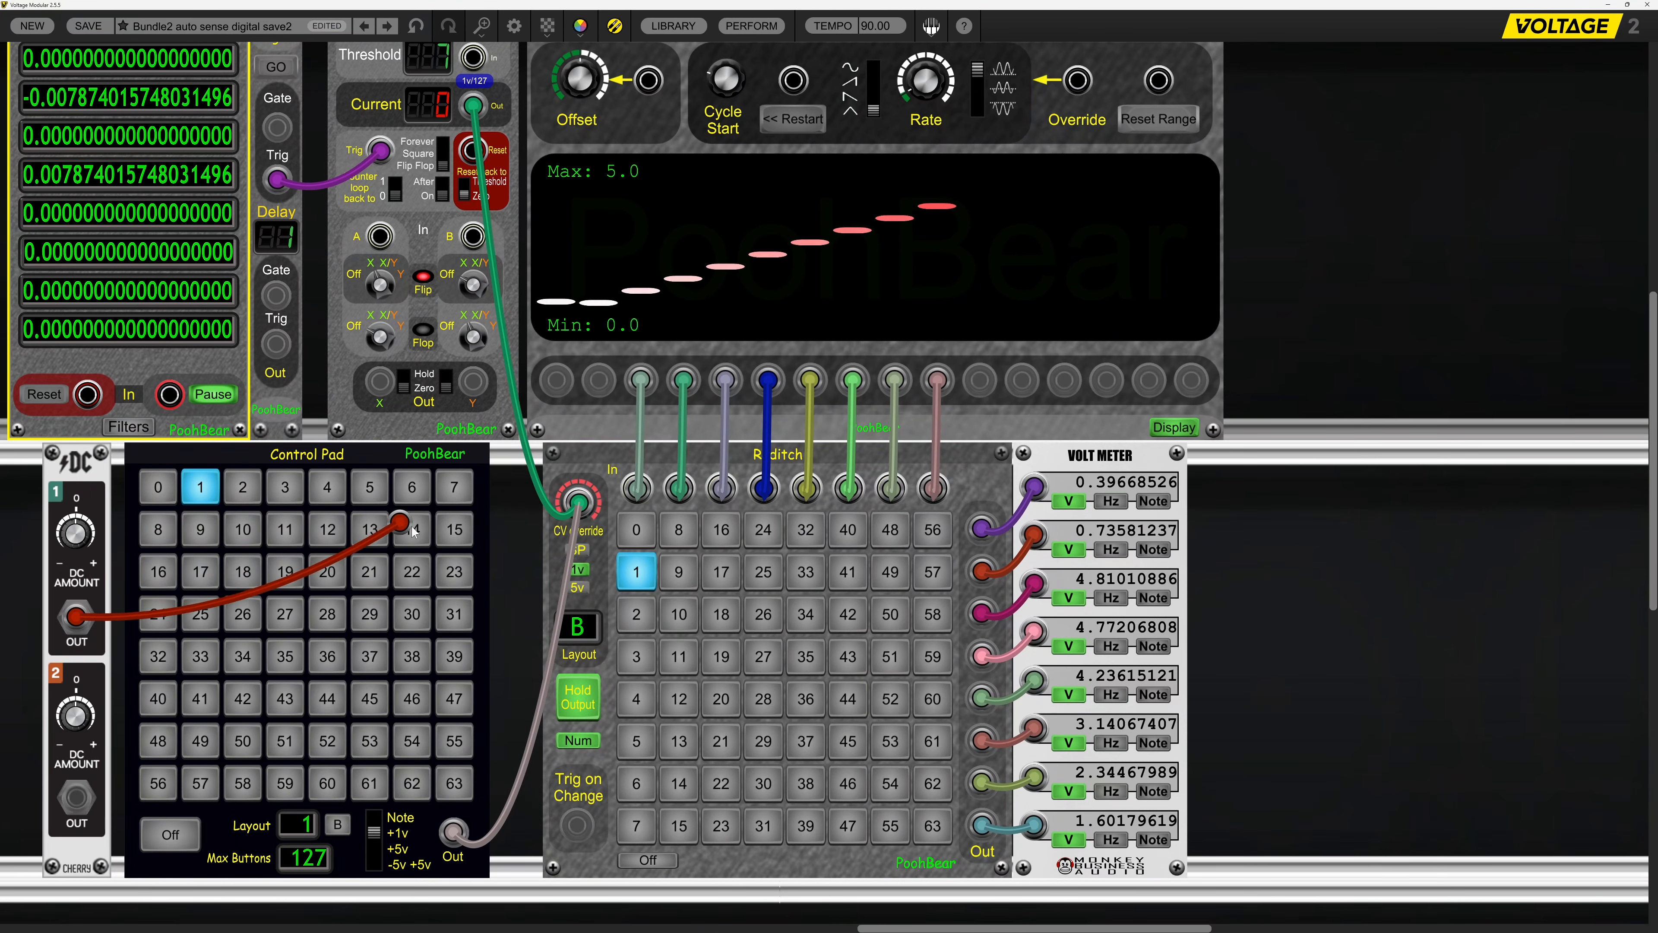
drag(573, 516, 578, 505)
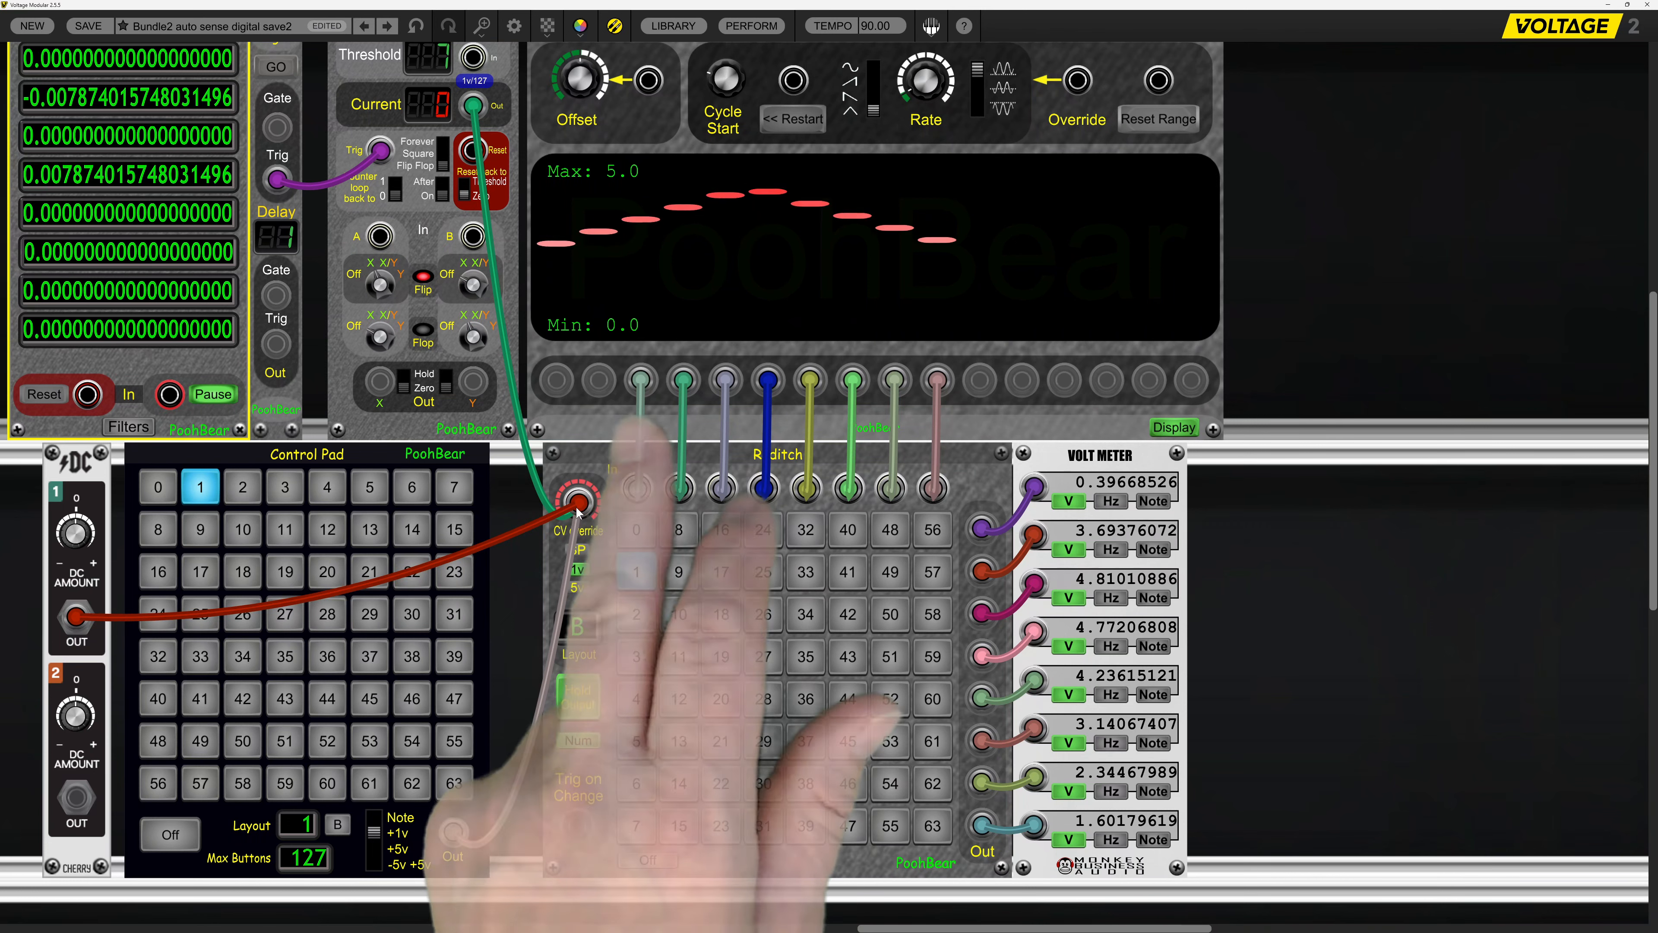
drag(455, 836, 491, 794)
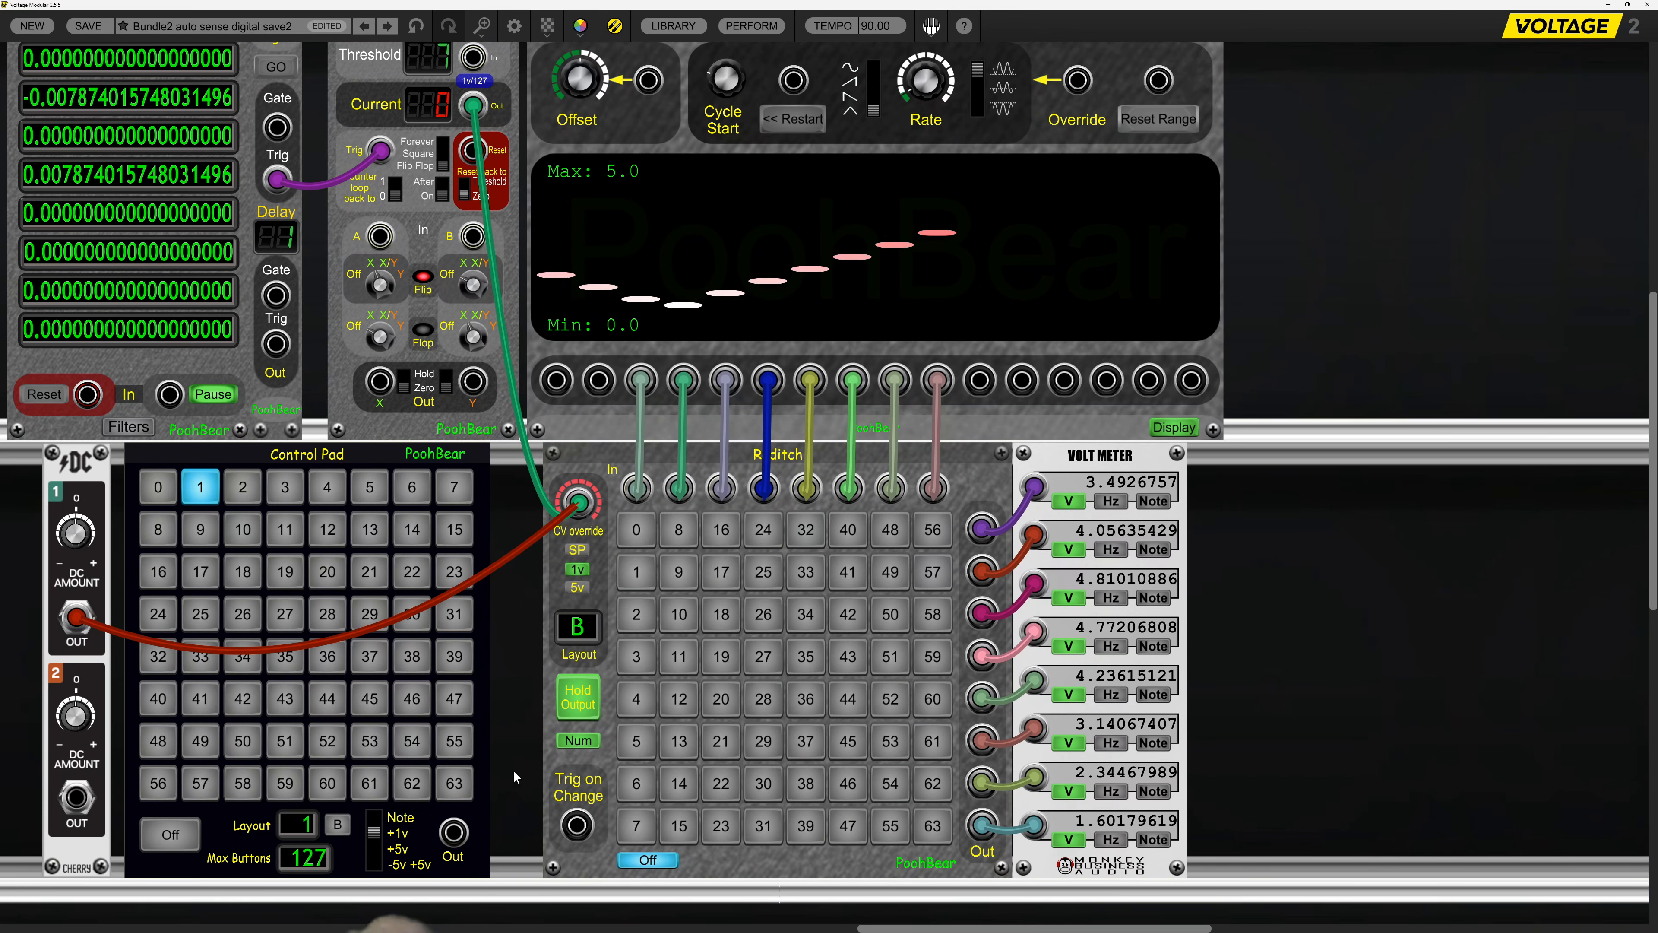
Set the FlipFlop Counter's Threshold to 8 and step it with Trigate to cycle Raditch from Off through its first column.
click(424, 63)
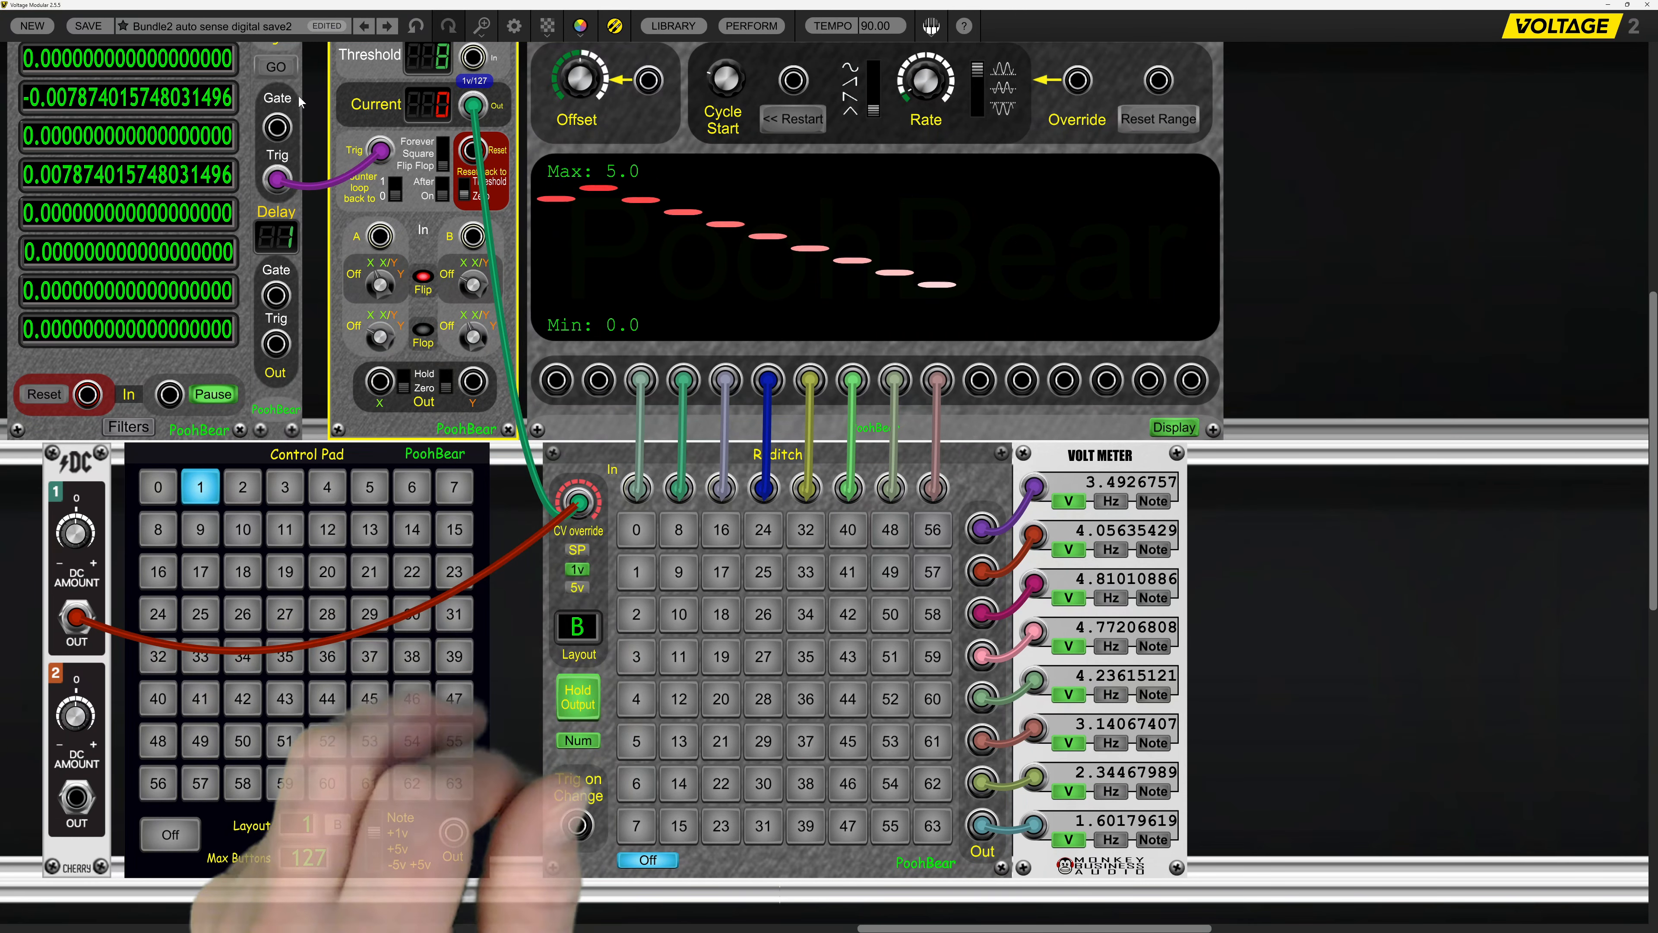
click(280, 72)
click(281, 71)
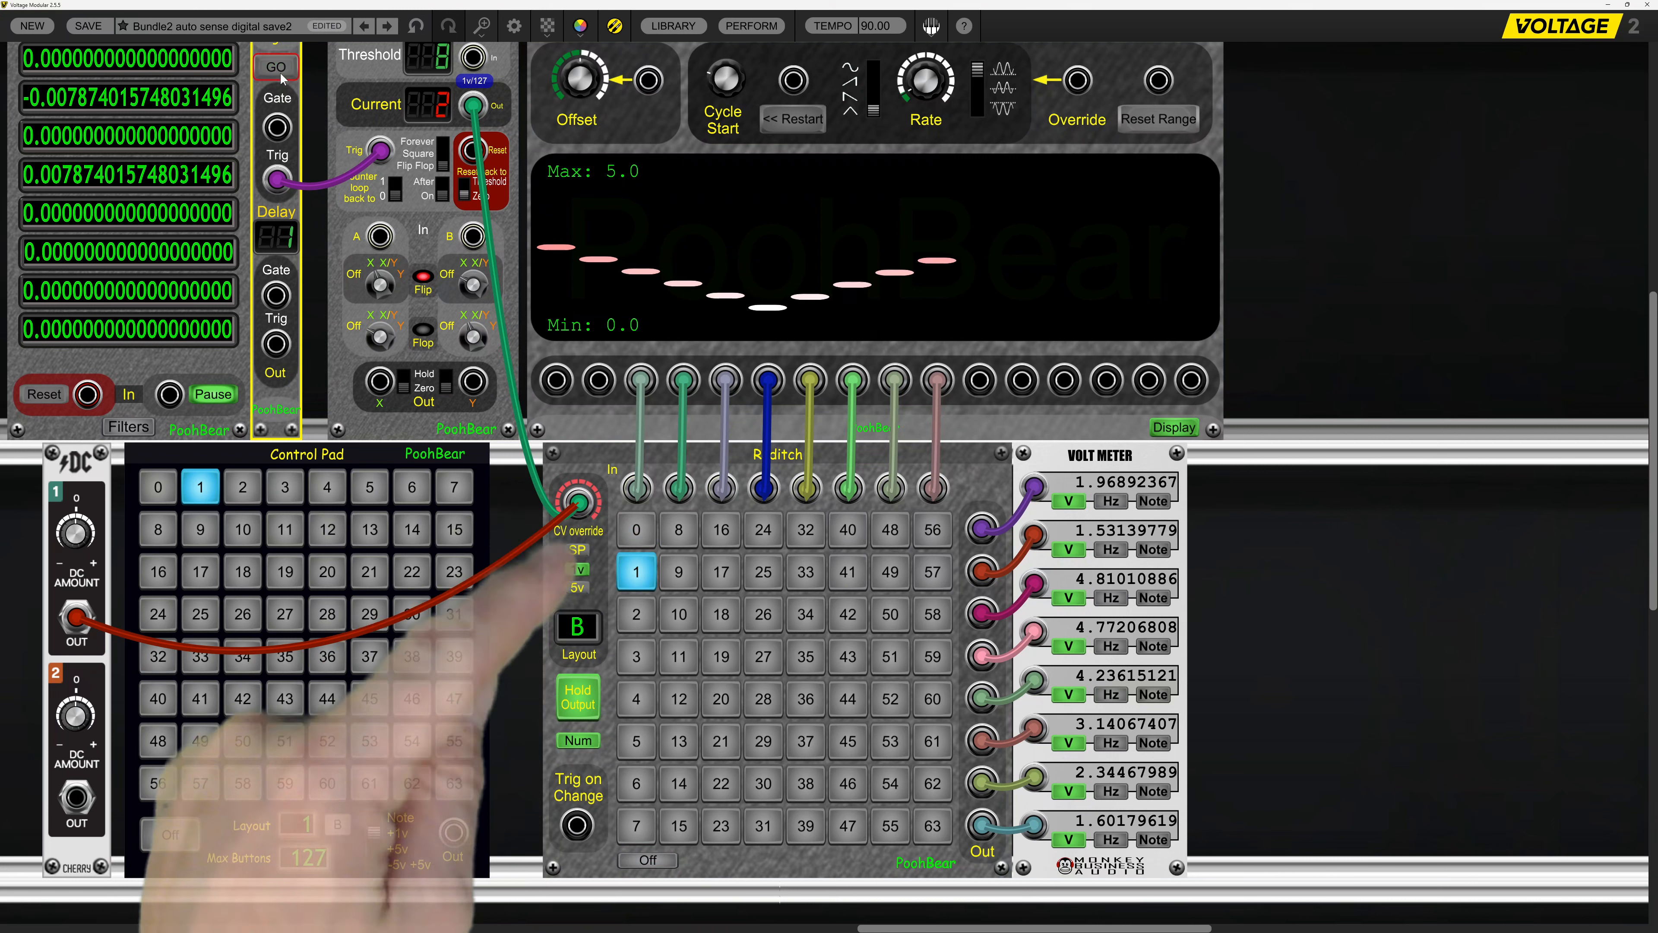
click(280, 71)
click(280, 72)
click(280, 71)
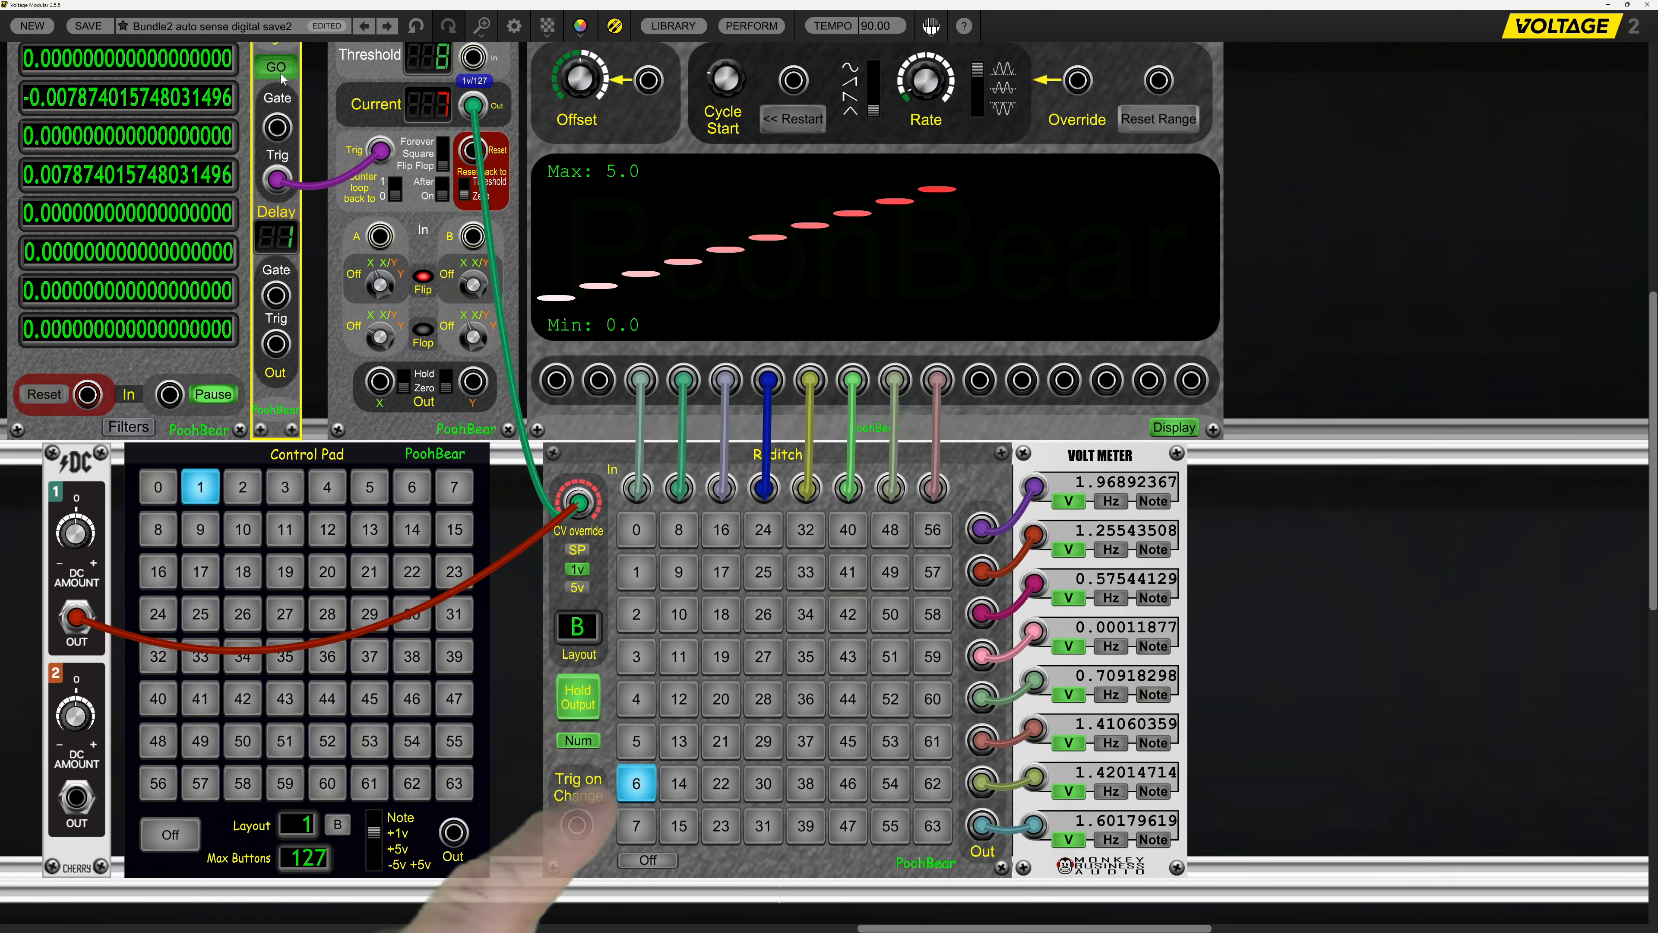
click(280, 72)
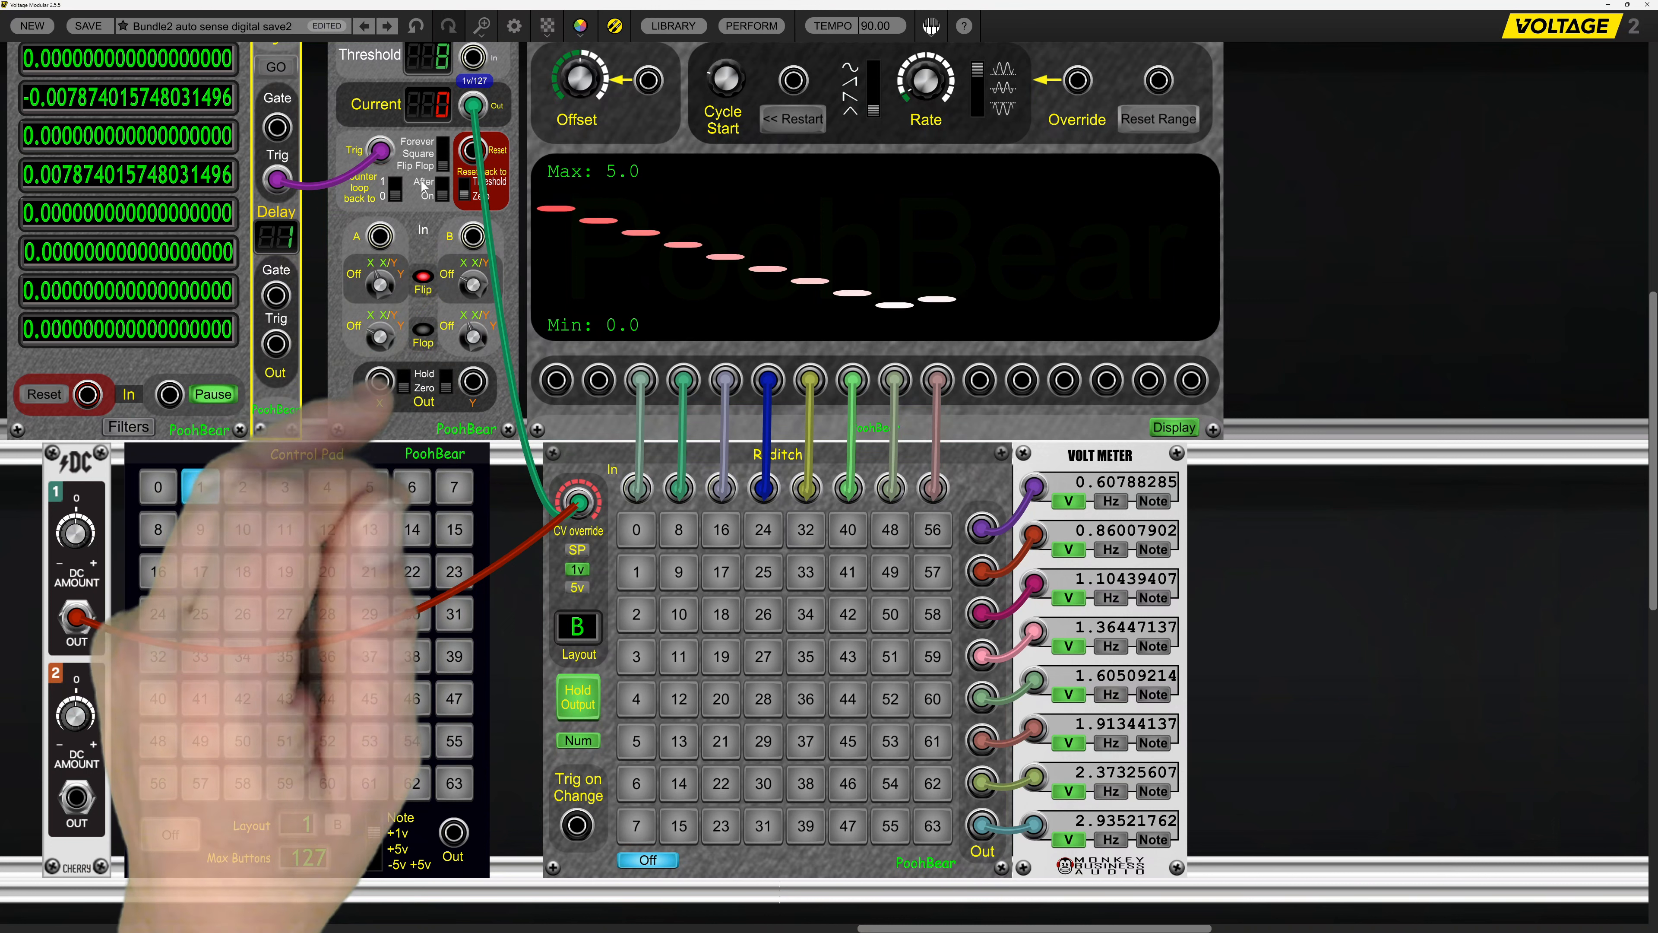
click(284, 74)
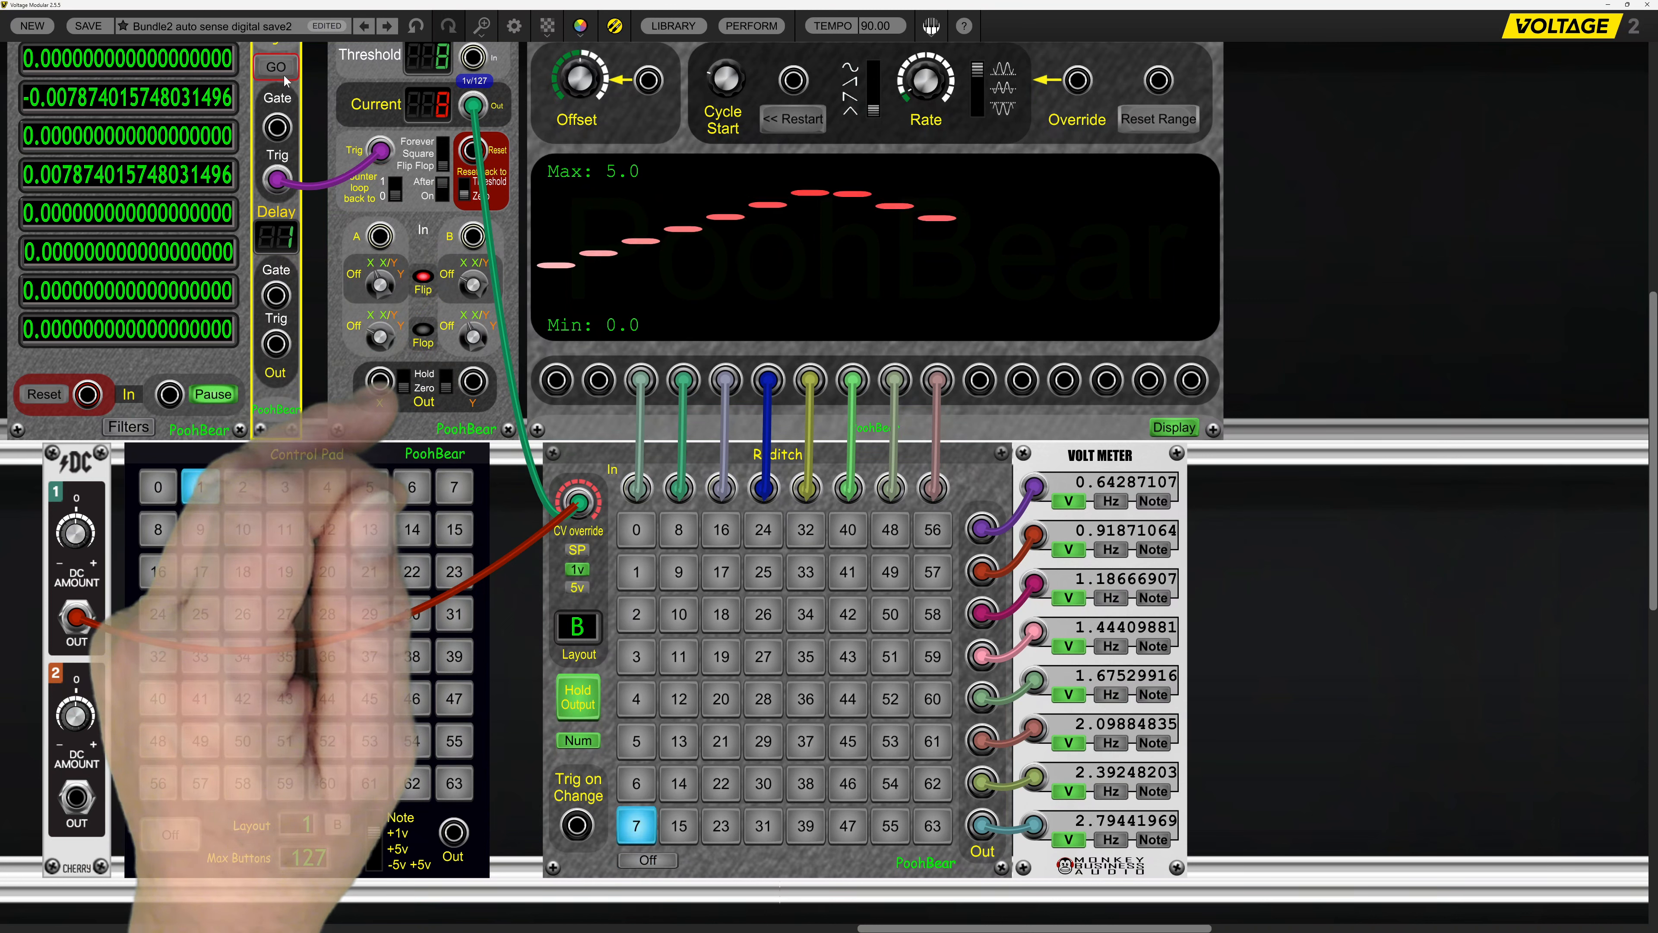